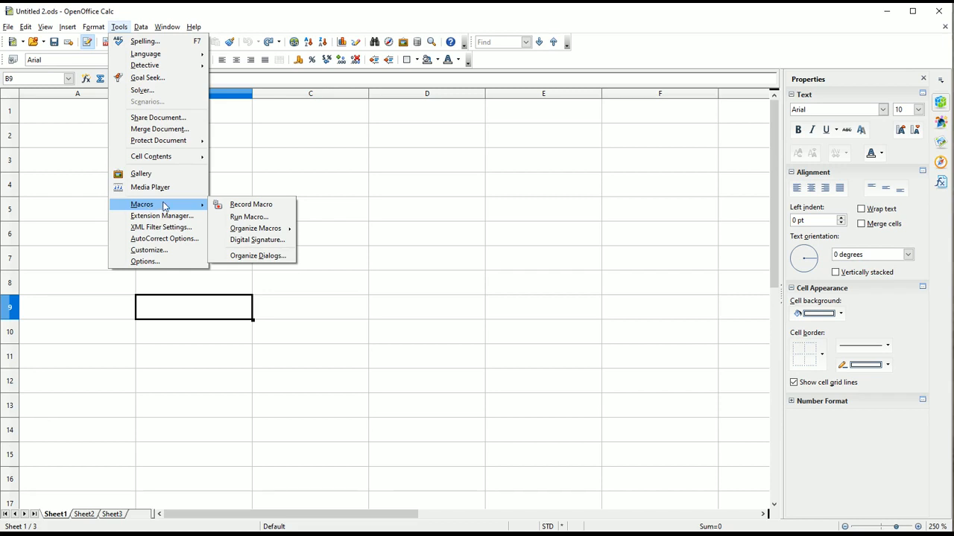
Start recording a macro and enter the headers S.NO, NAME and PERCENTAGE in cells A1 to C1
left_click(250, 206)
left_click_drag(96, 69, 586, 120)
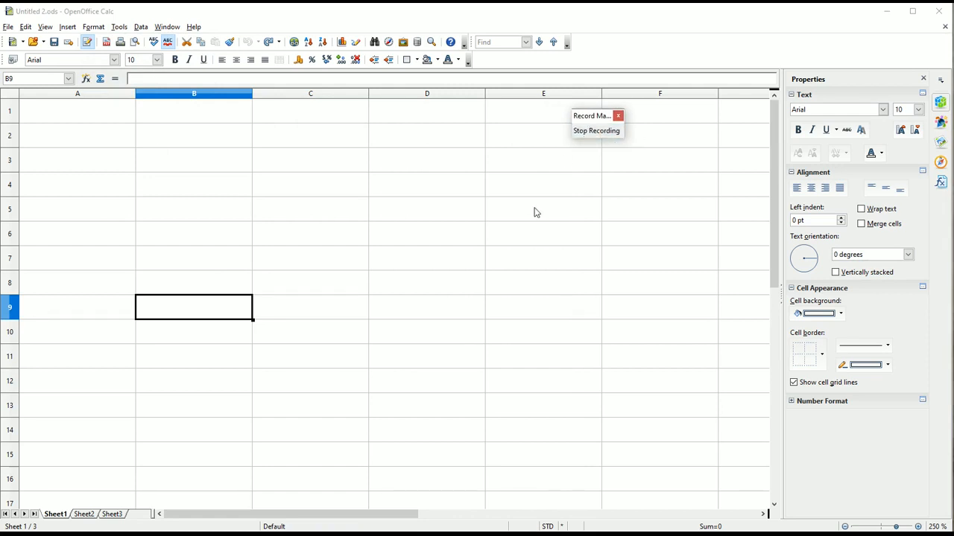
left_click(74, 111)
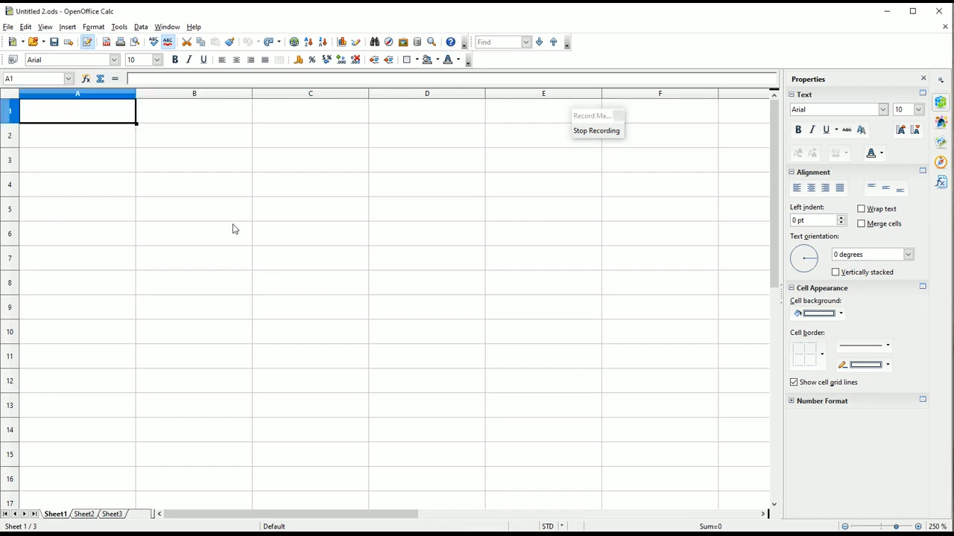
type("S.NO")
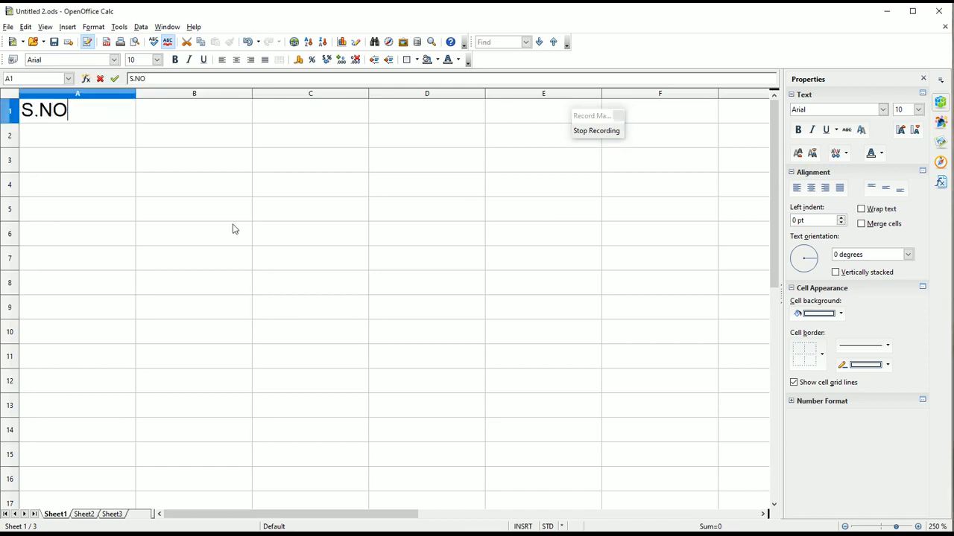
key("Tab")
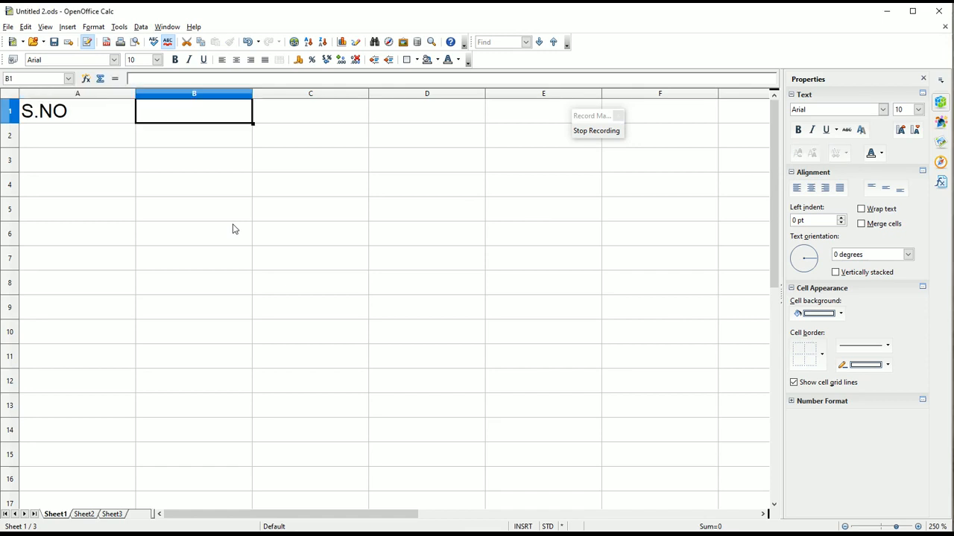
type("NAME")
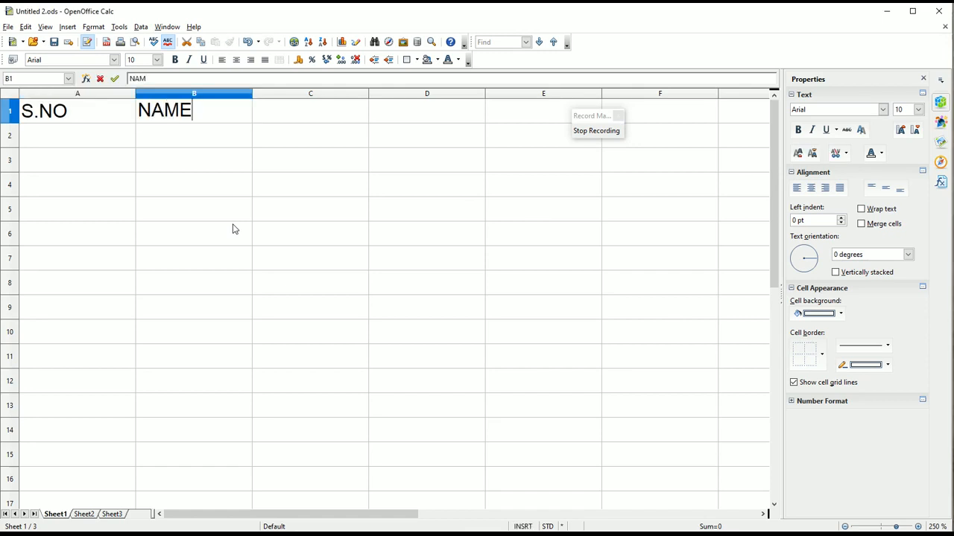
key("Tab")
type("PE")
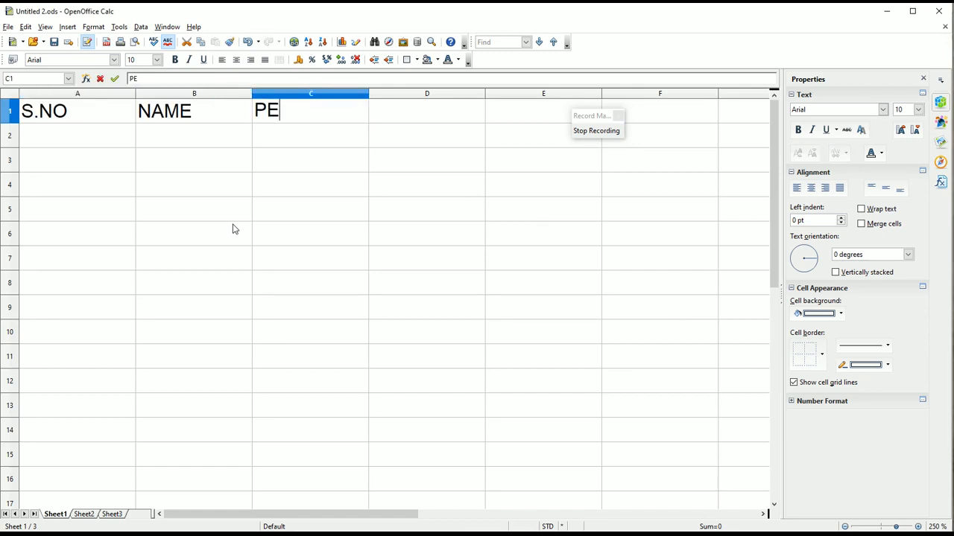
type("RC")
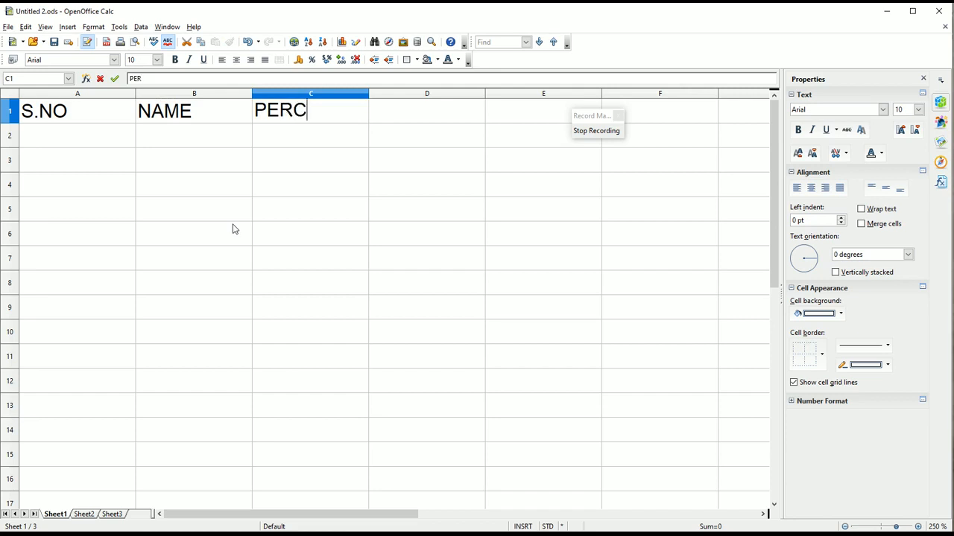
type("ENTAGE")
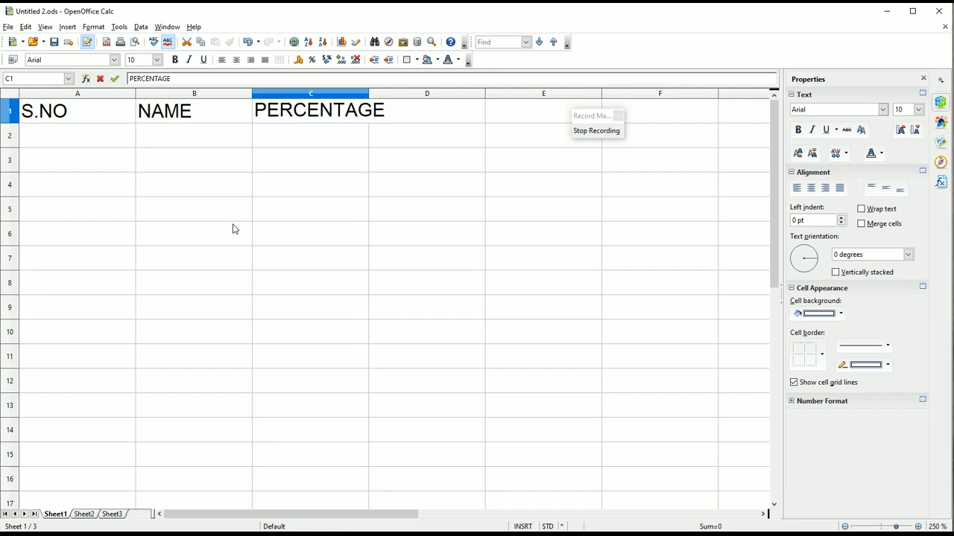
left_click(395, 187)
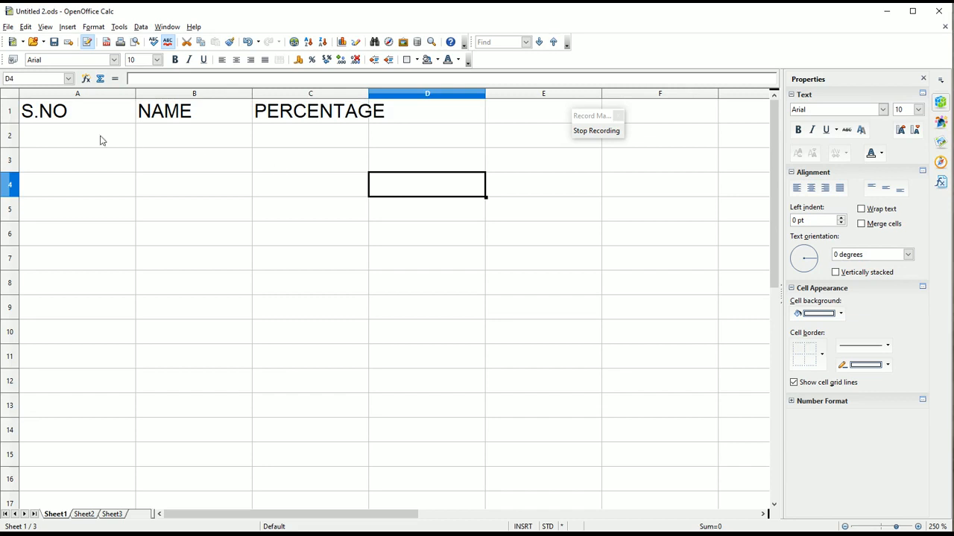
Widen column C to fit the PERCENTAGE header
left_click(370, 93)
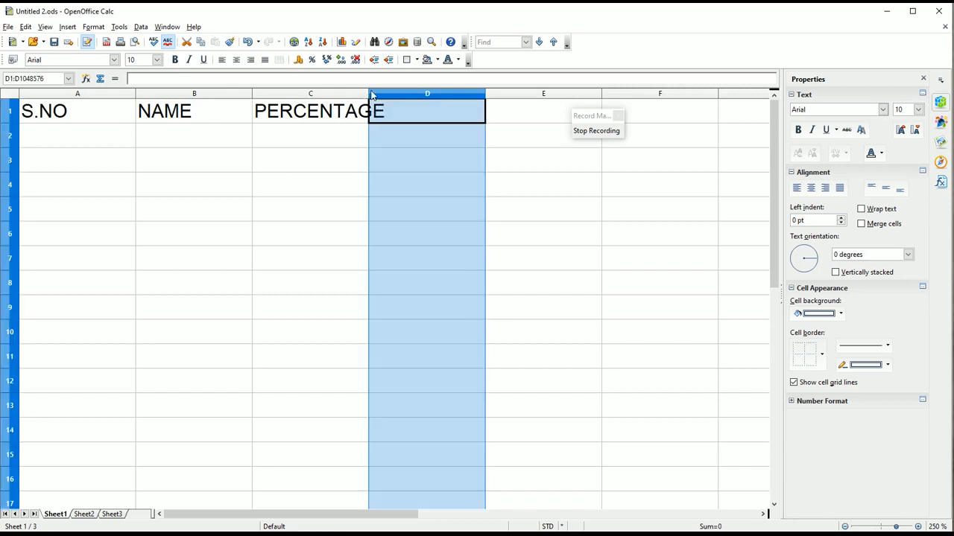
left_click(365, 93)
double_click(368, 90)
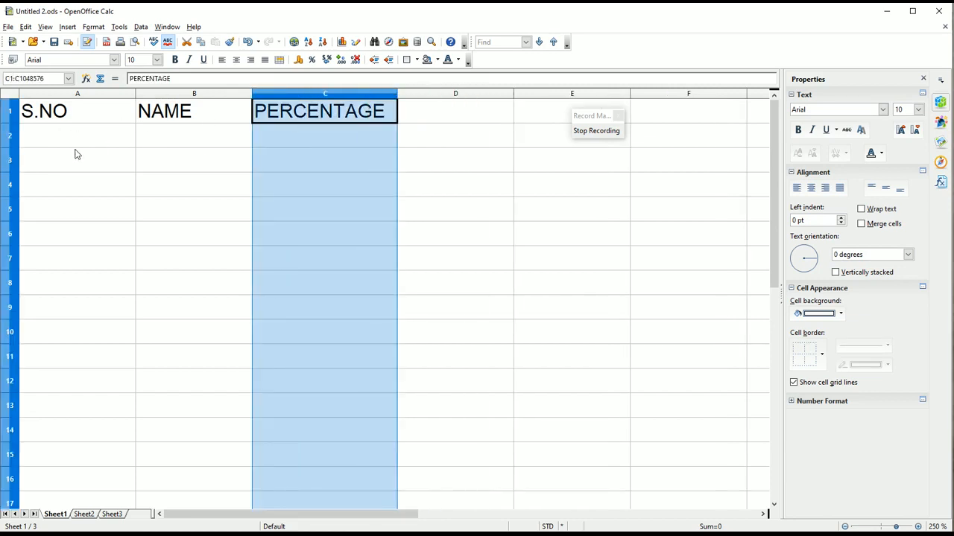
Fill cells A2 to A5 under S.NO with the serial numbers 1, 2, 3 and 4
left_click(111, 143)
key("Return")
type("2")
key("Return")
type("3")
key("Return")
type("4")
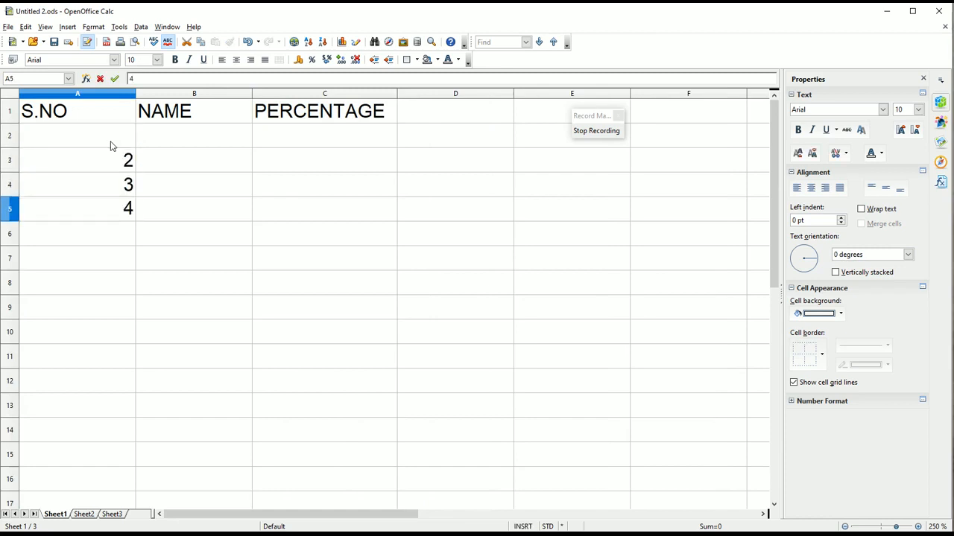
left_click(111, 146)
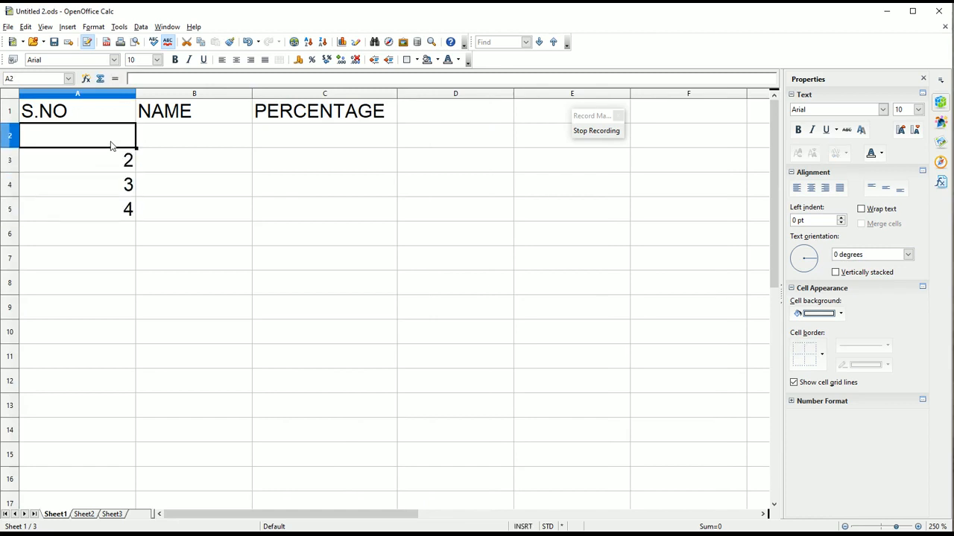
key("Down")
key("Down")
key("Up")
key("Up")
type("1")
key("Return")
Enter A, B, C and D in cells B2 to B5 under NAME
key("Down")
key("Down")
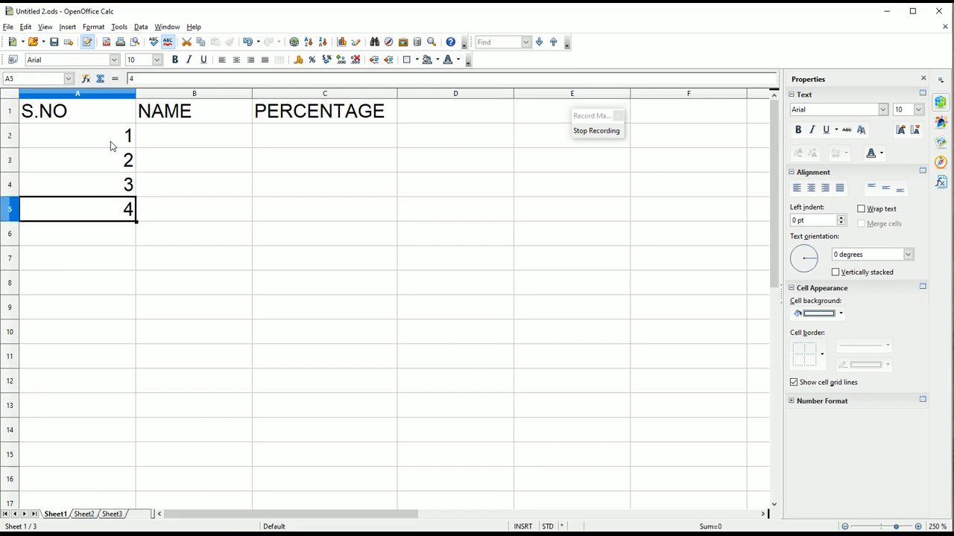
key("Right")
key("Up")
key("Up")
key("Up")
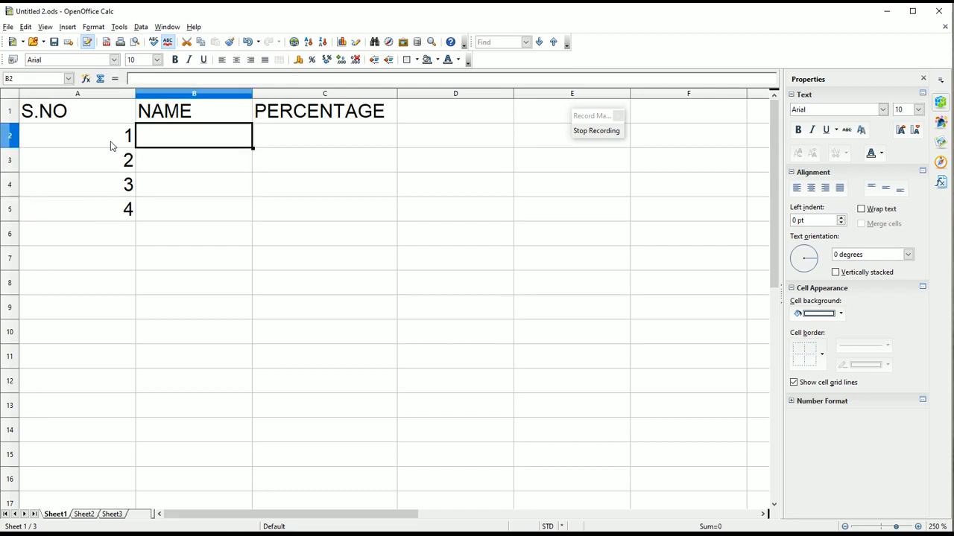
type("A")
key("Return")
type("B")
key("Return")
type("C")
key("Return")
type("D")
key("Tab")
Enter the percentages 66, 98, 56 and 66 in cells C2 to C5
key("Up")
key("Up")
key("Up")
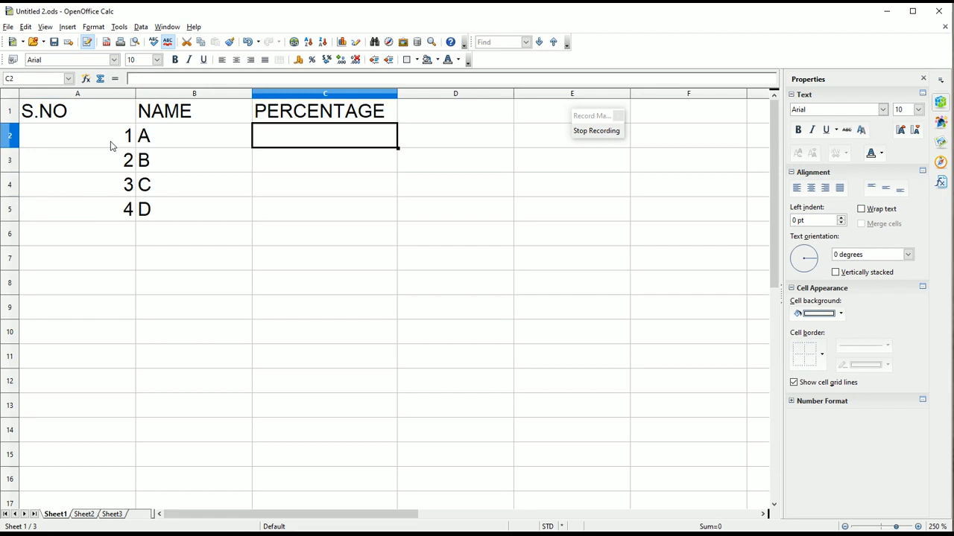
key("Up")
key("Down")
type("668")
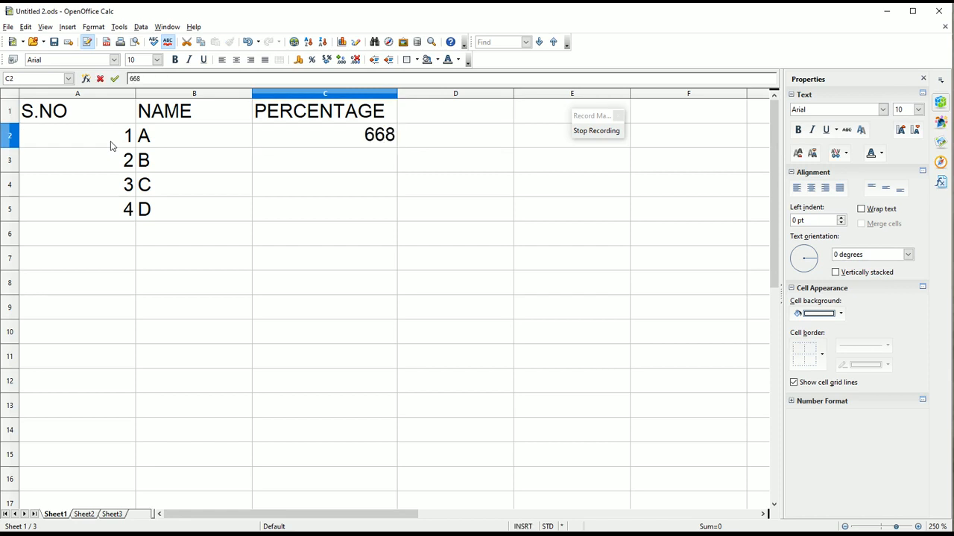
key("BackSpace")
key("Return")
type("98")
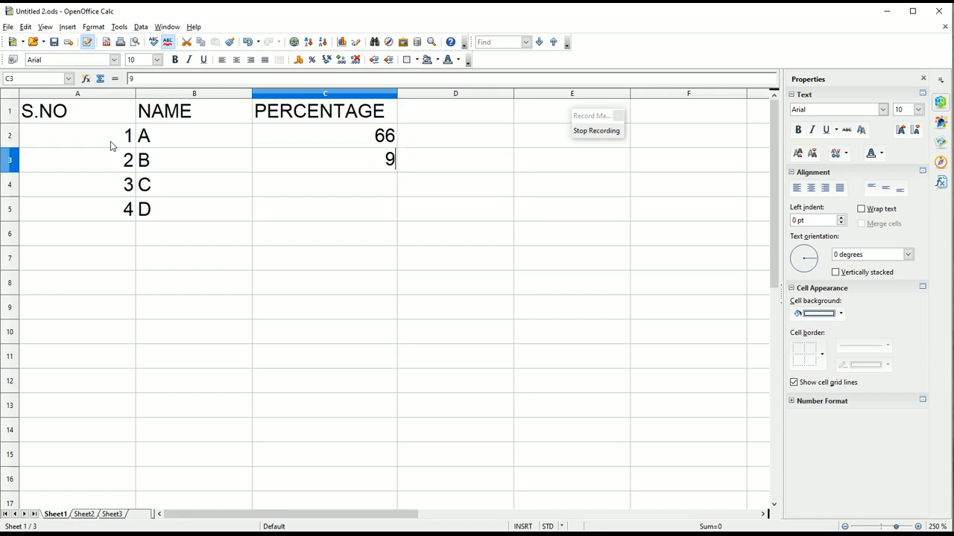
key("Return")
type("6")
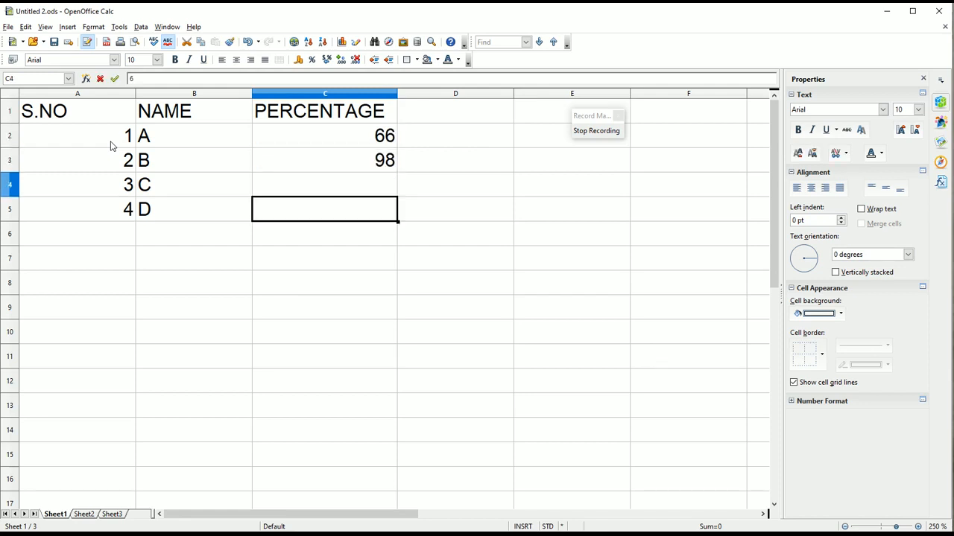
key("Return")
type("66")
key("Up")
type("56")
key("Return")
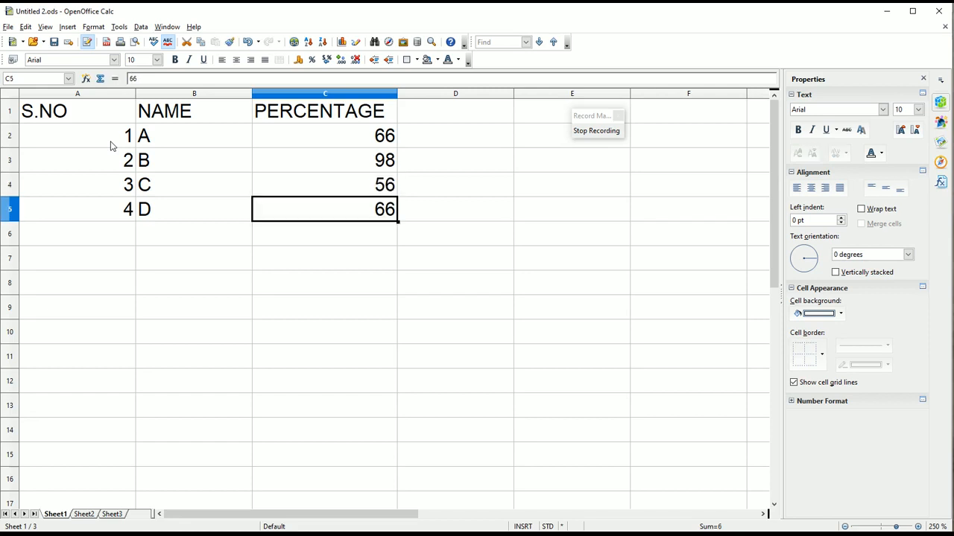
Center the contents of the table A1:C5 horizontally and apply borders around all its cells
left_click_drag(37, 122, 313, 202)
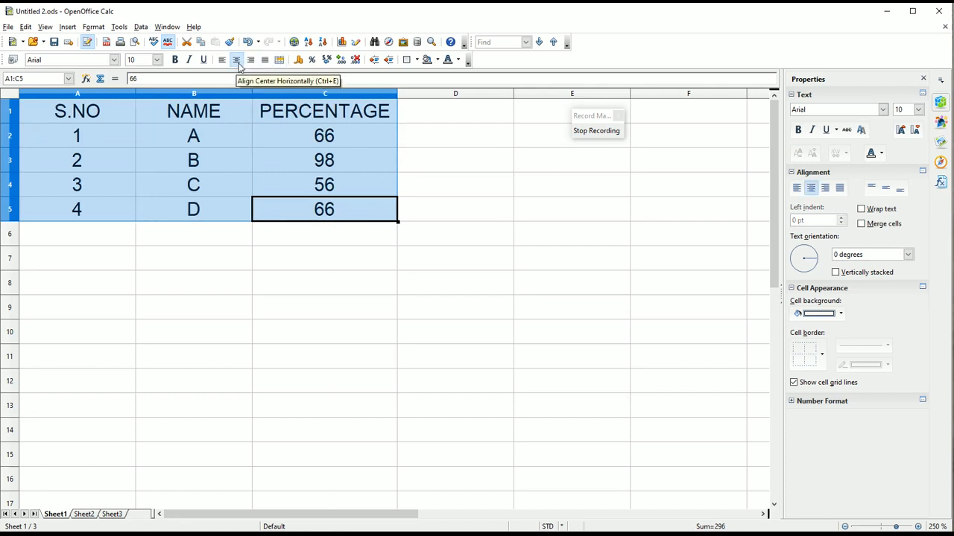
left_click(237, 62)
left_click(420, 62)
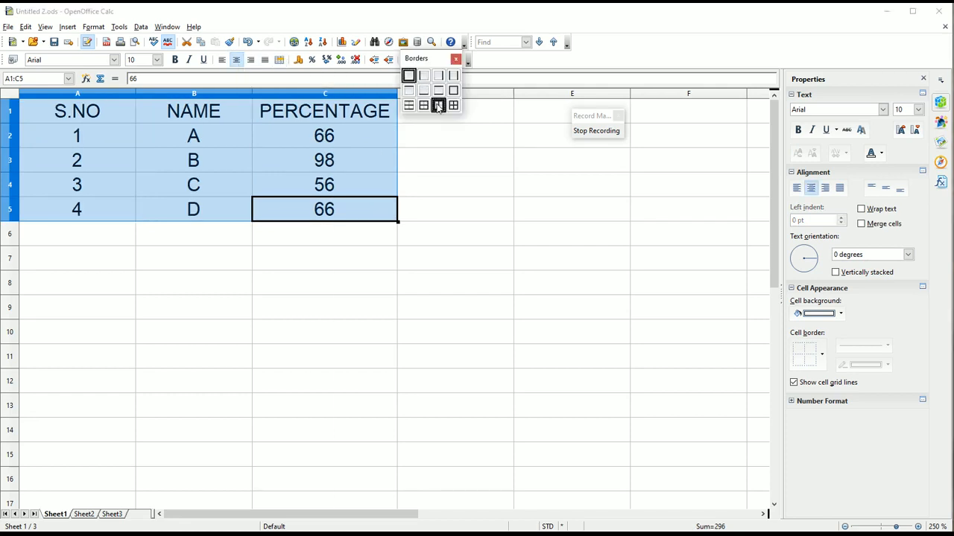
left_click(452, 102)
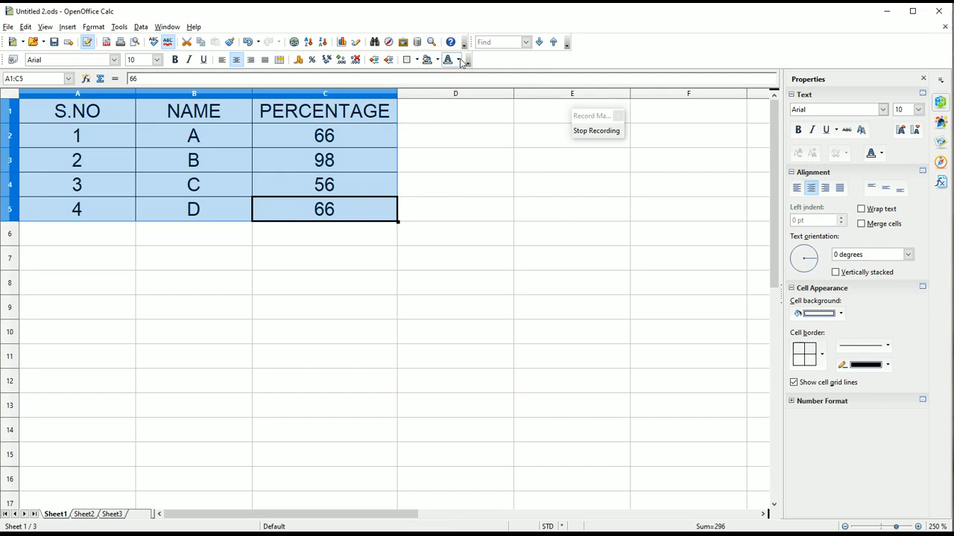
Set the font color of the table A1:C5 to red and its background to cyan
left_click(459, 60)
left_click(464, 93)
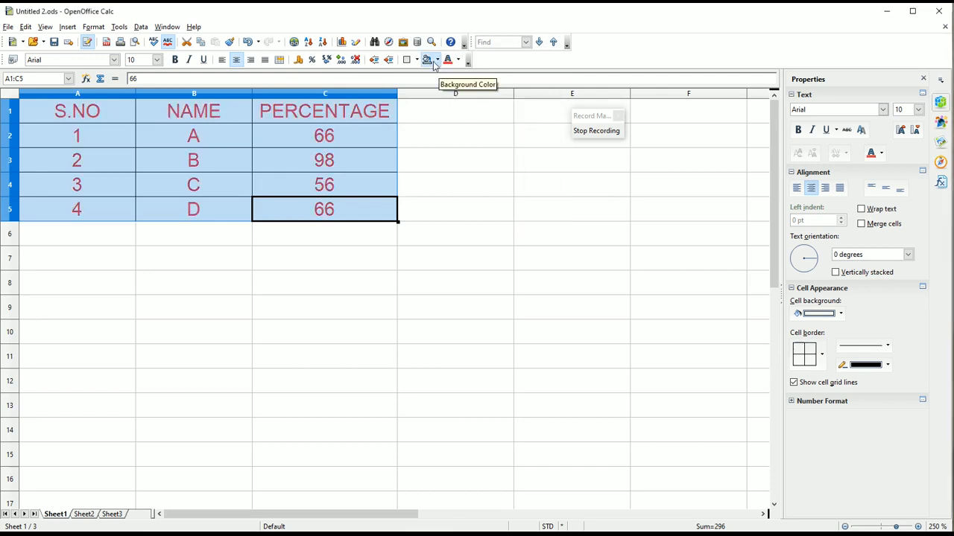
left_click(436, 60)
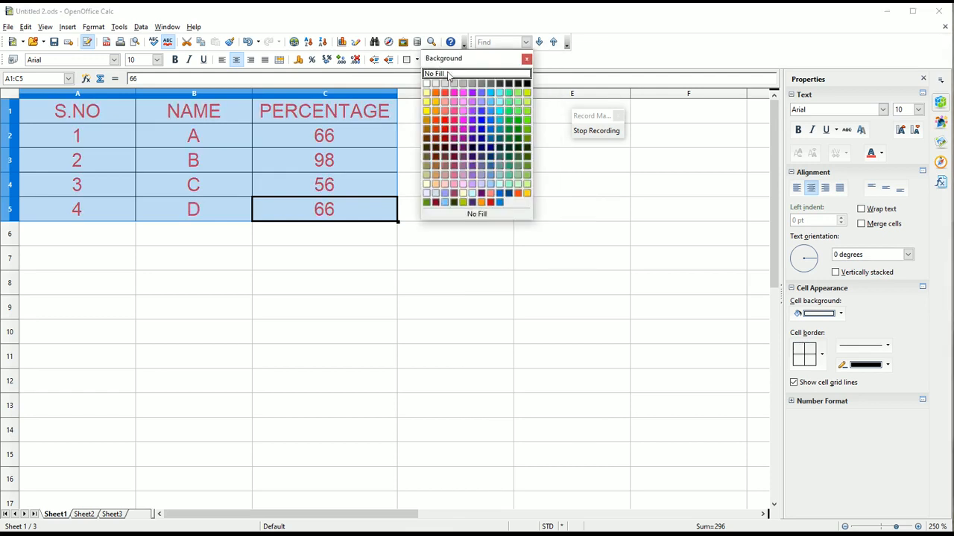
left_click(501, 93)
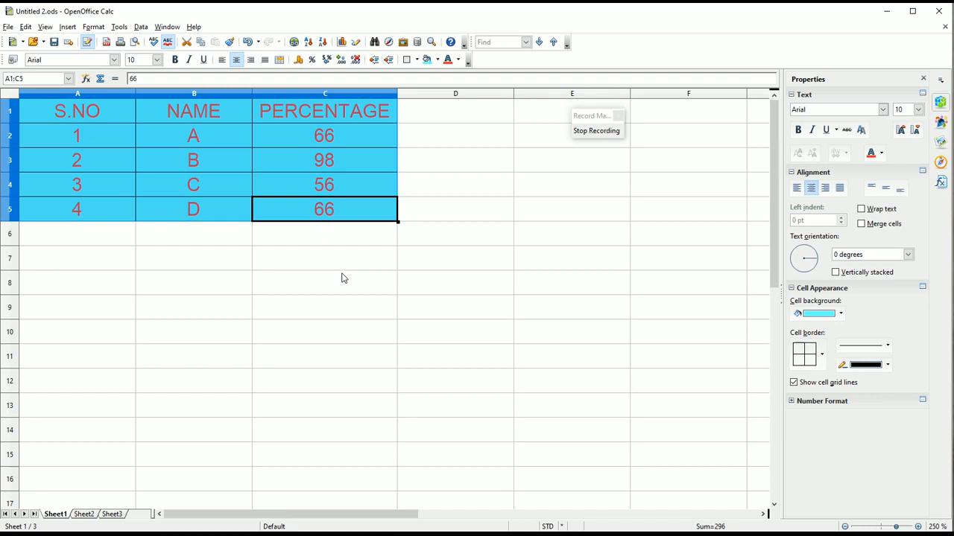
Stop the macro recording and create a new module named TEST in Untitled 2.ods
left_click(584, 118)
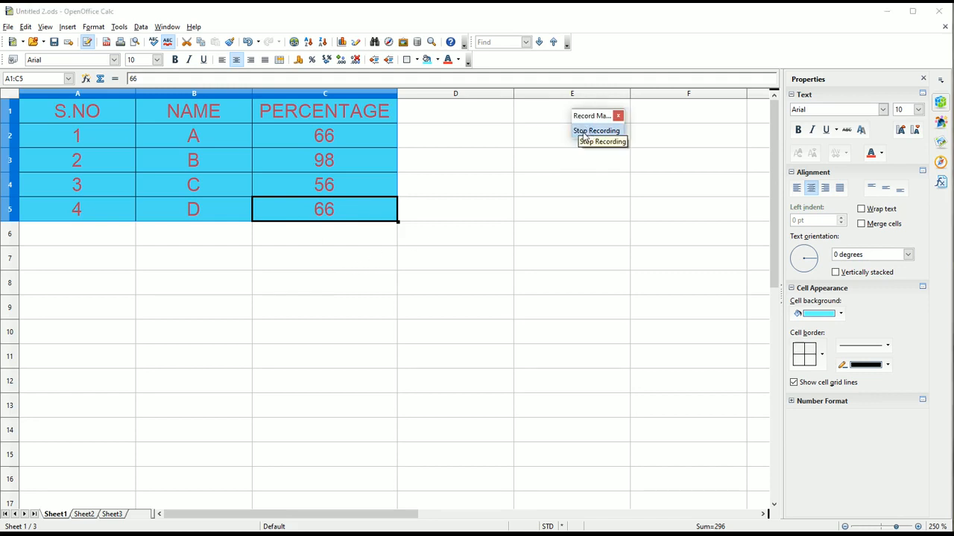
left_click(586, 132)
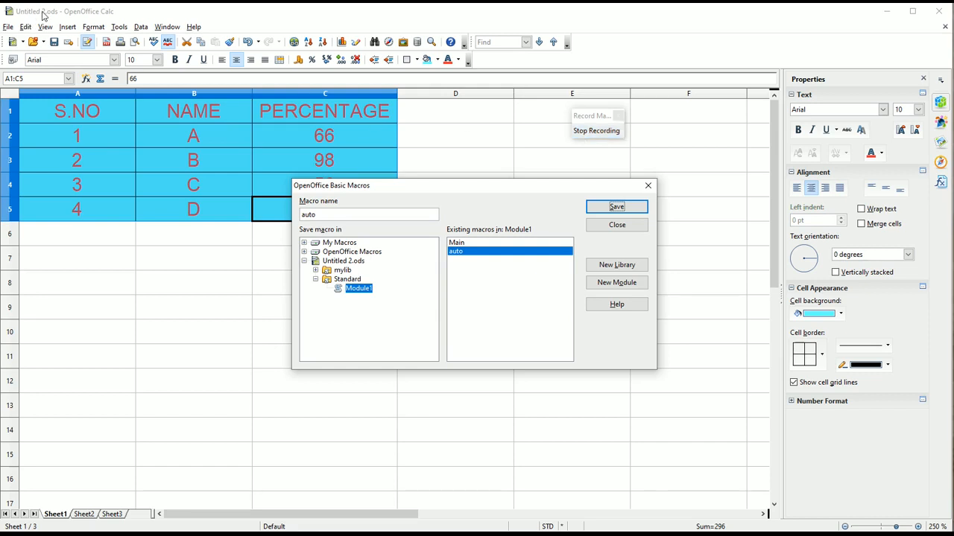
left_click(343, 261)
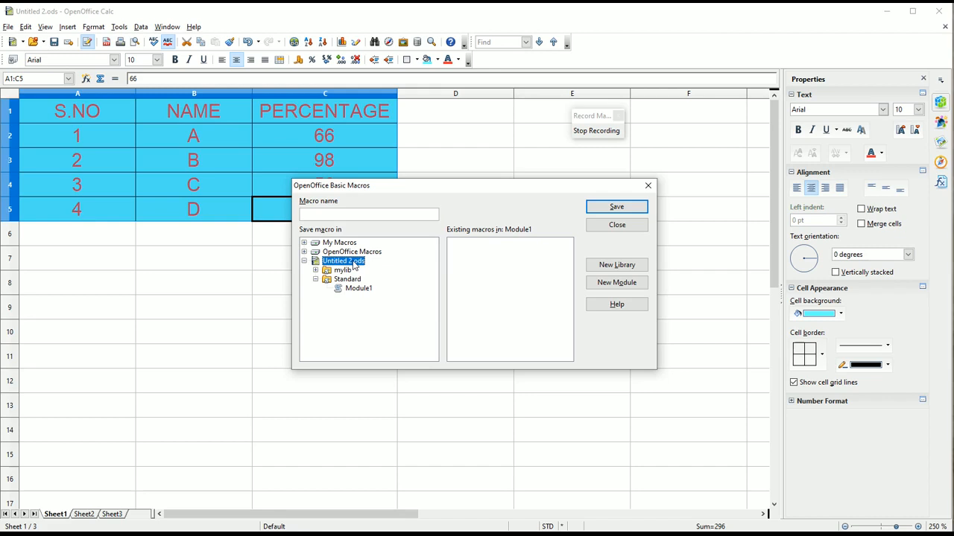
left_click(608, 284)
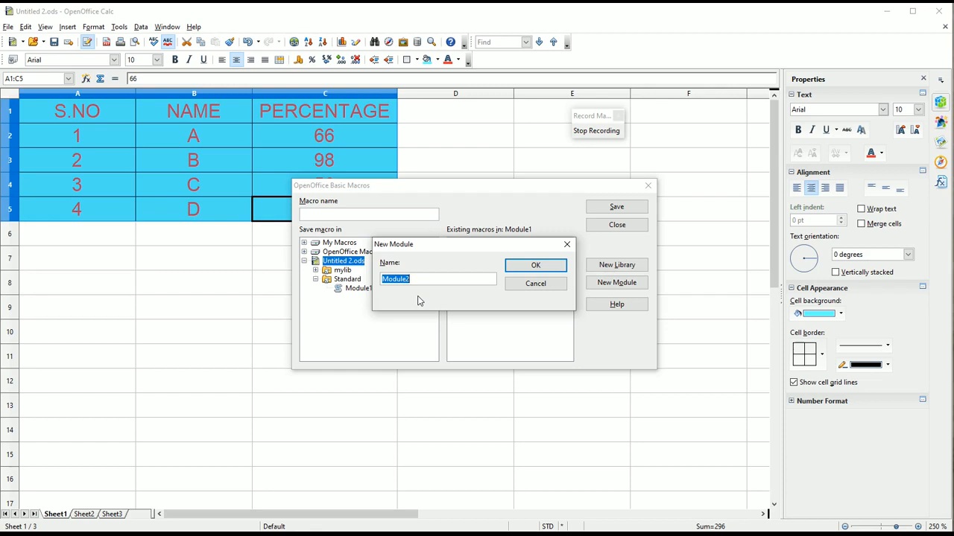
type("TEST")
left_click(535, 266)
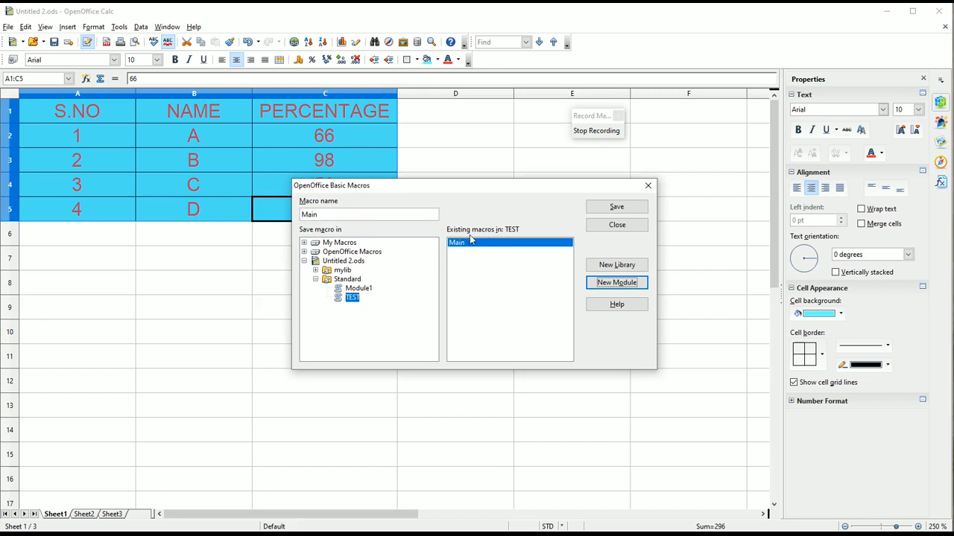
Save the recorded macro in the TEST module under the name MACROTEST
left_click_drag(332, 215, 296, 215)
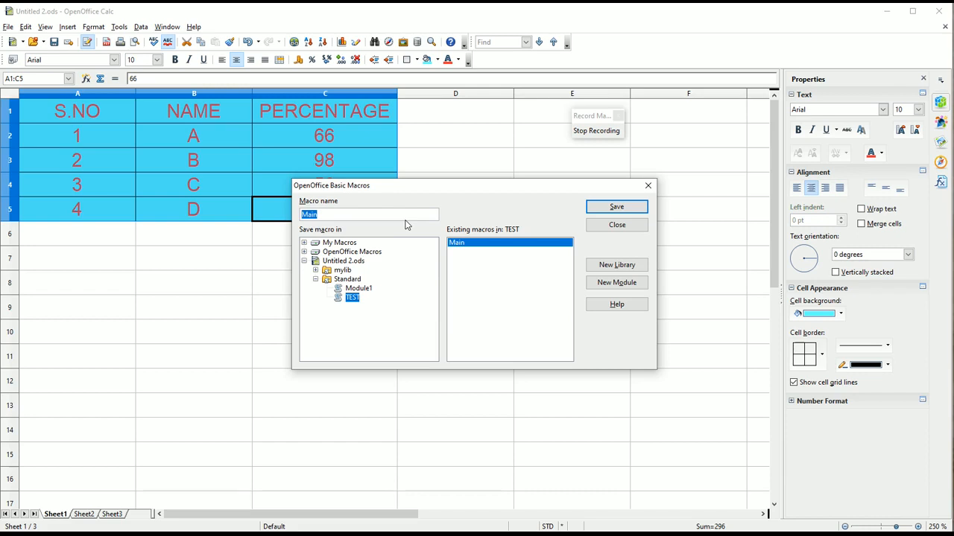
type("MACR")
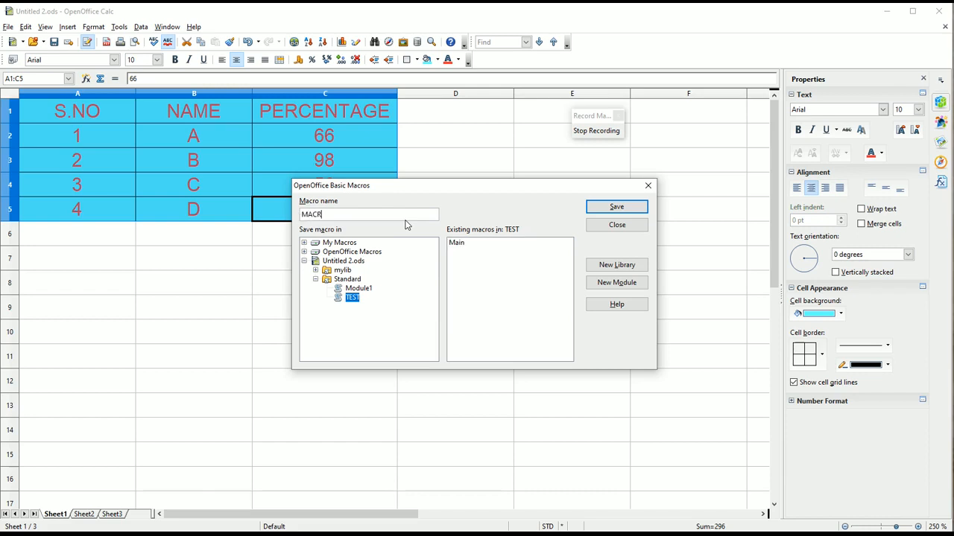
type("OTEST")
left_click(626, 209)
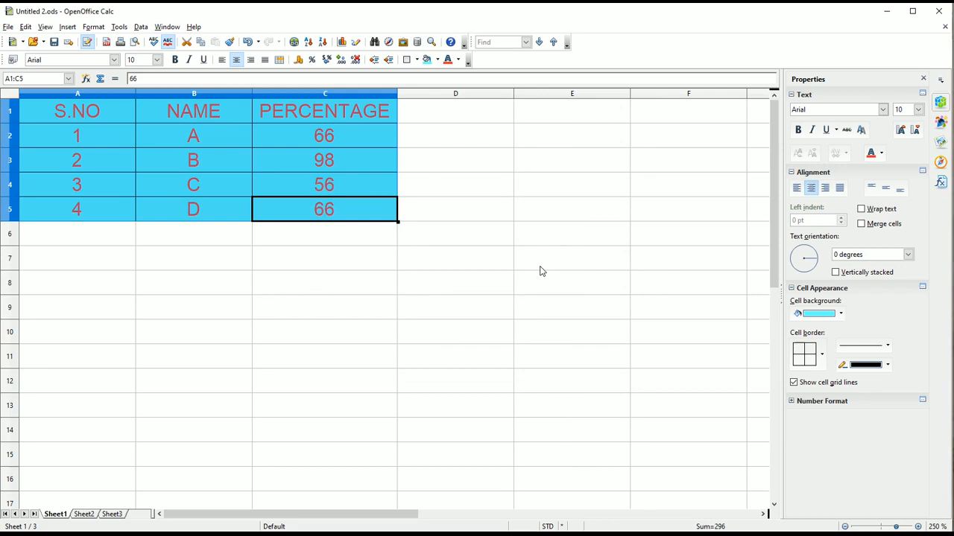
Look up the MACROTEST macro in the TEST module through the OpenOffice Basic macro organizer
left_click(117, 27)
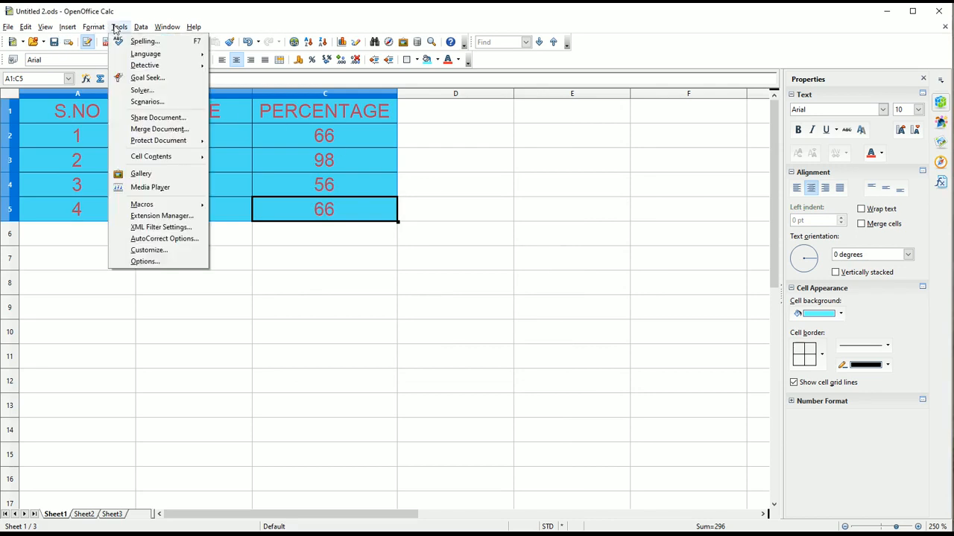
mouse_move(163, 206)
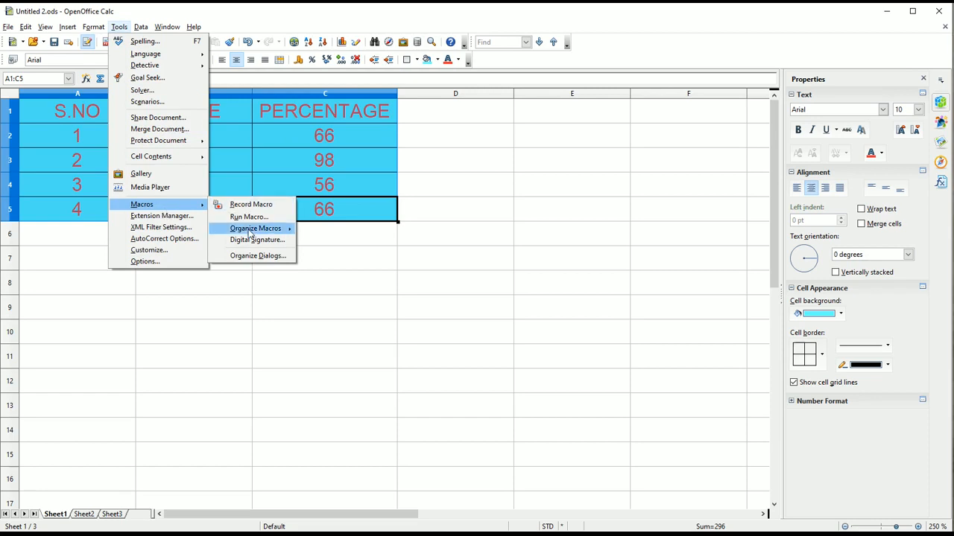
mouse_move(250, 232)
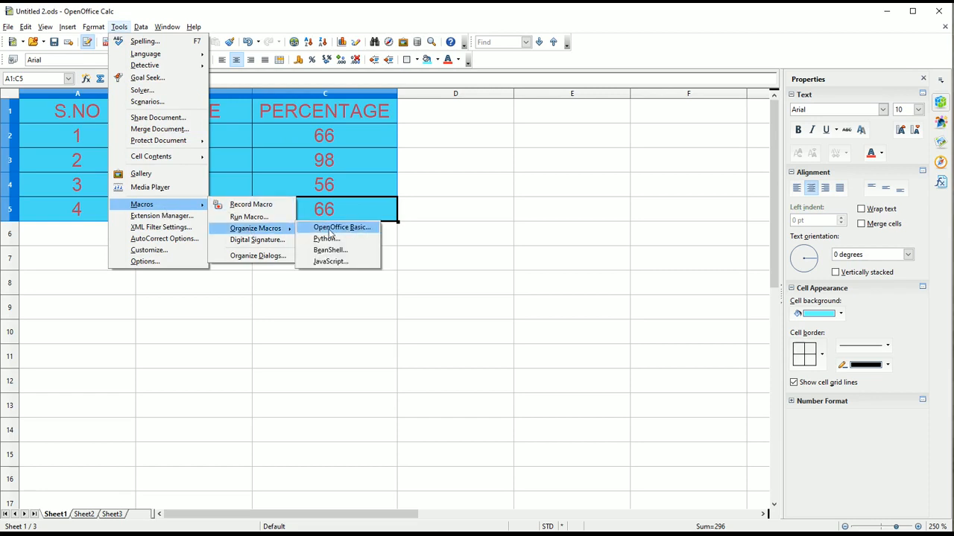
left_click(329, 231)
left_click_drag(441, 189, 353, 167)
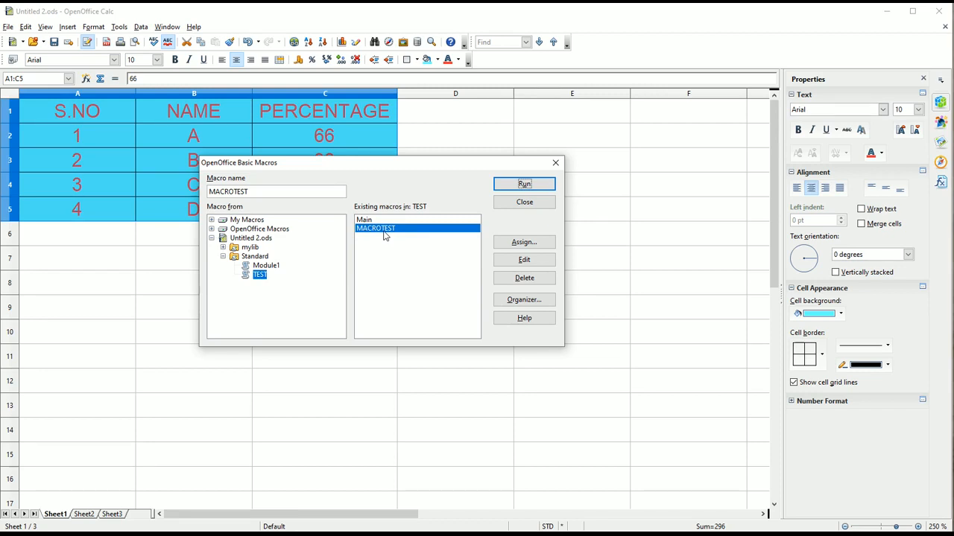
left_click(555, 162)
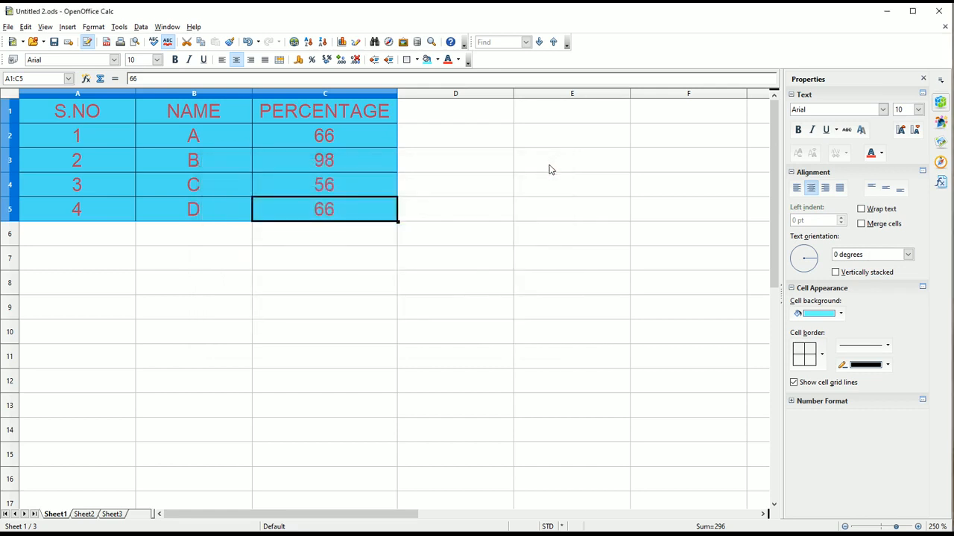
Run the MACROTEST macro from the TEST module of Untitled 2.ods on Sheet2
left_click(84, 514)
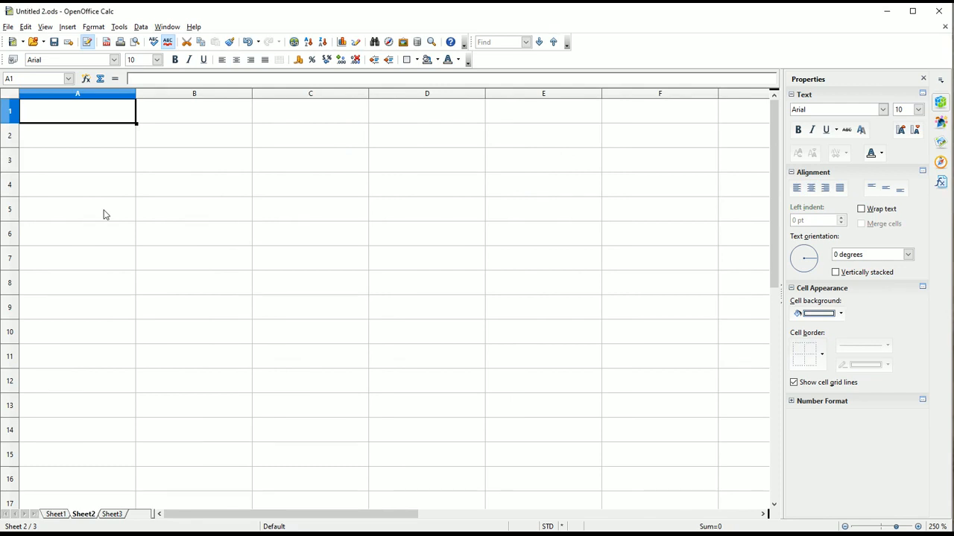
left_click(124, 25)
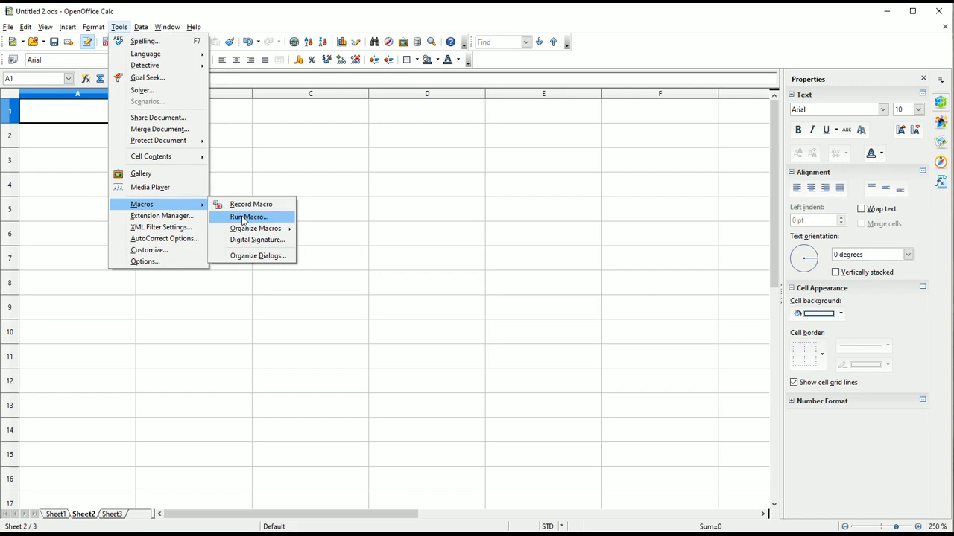
left_click(243, 217)
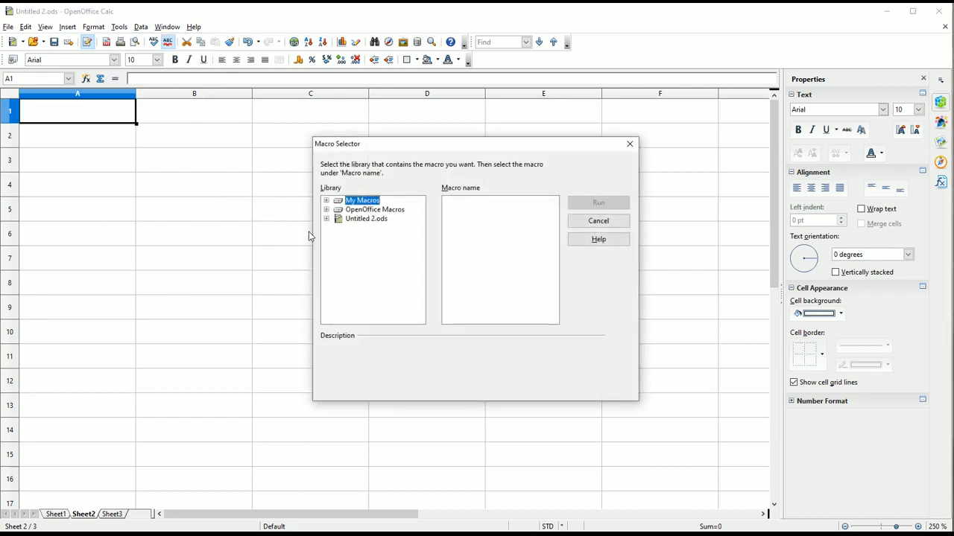
double_click(367, 220)
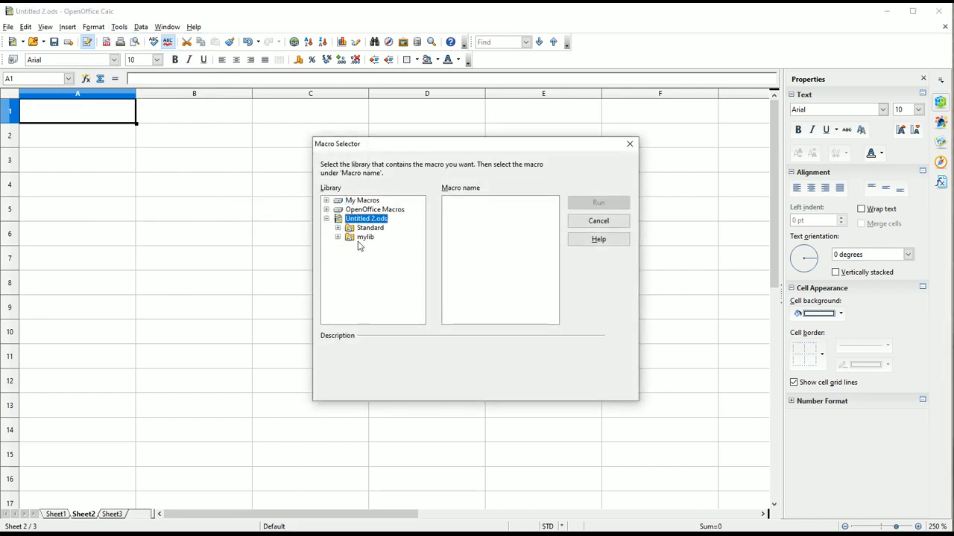
double_click(363, 228)
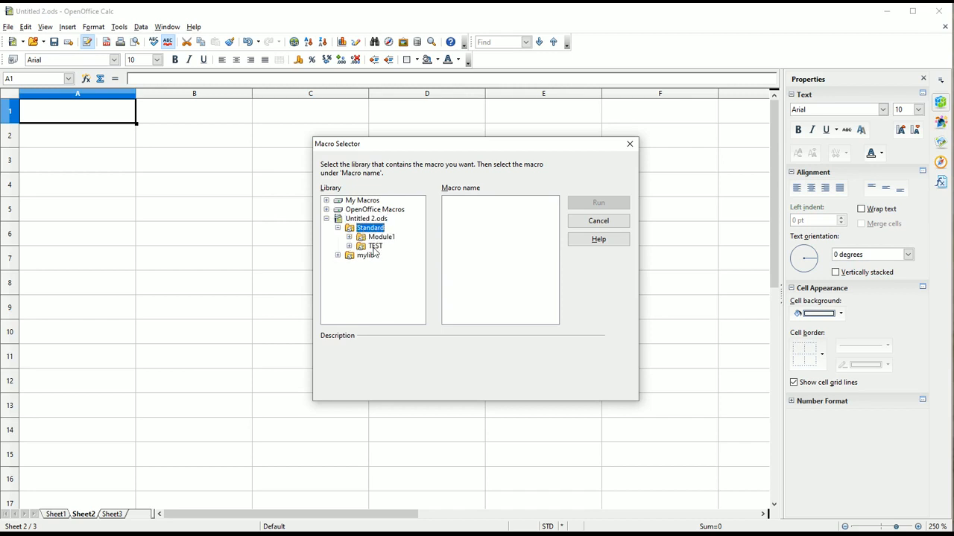
left_click(374, 246)
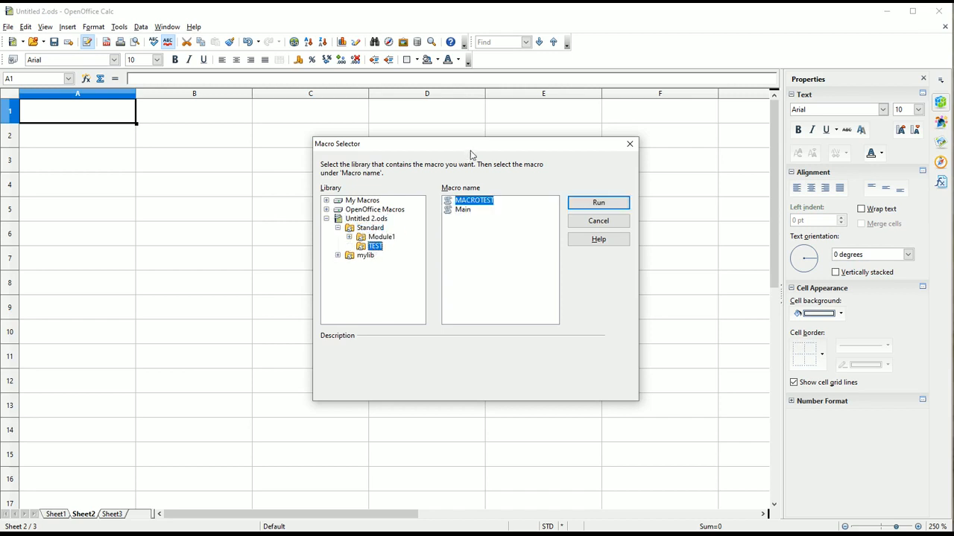
left_click_drag(472, 150, 423, 147)
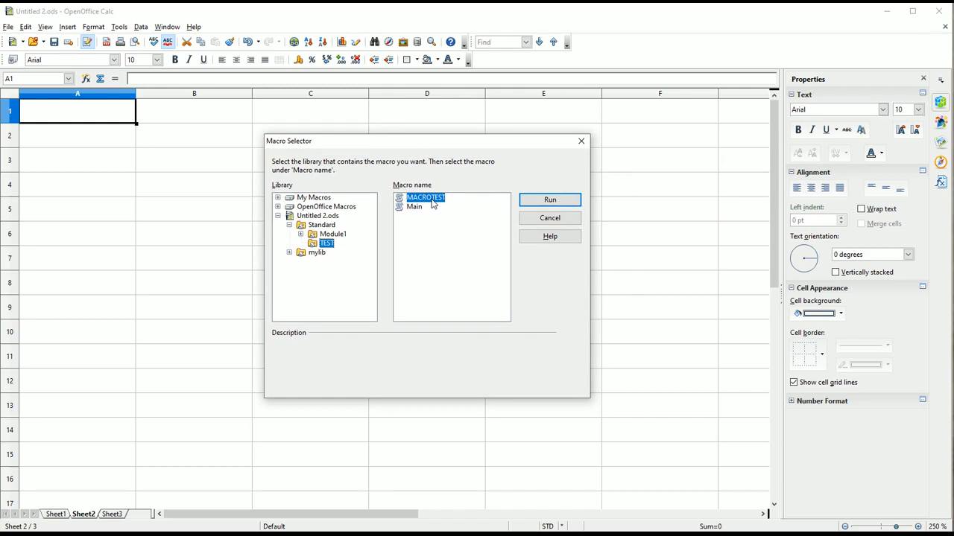
left_click(549, 199)
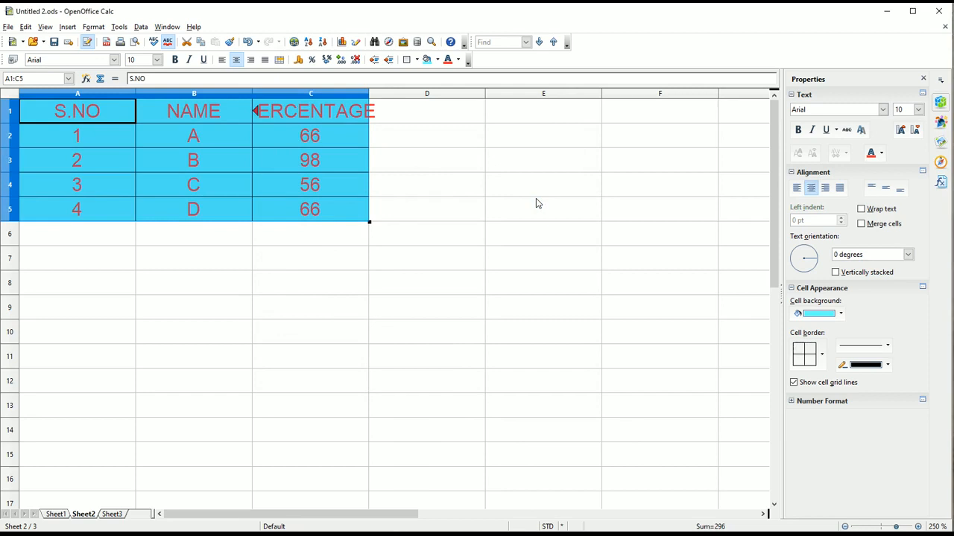
left_click(89, 515)
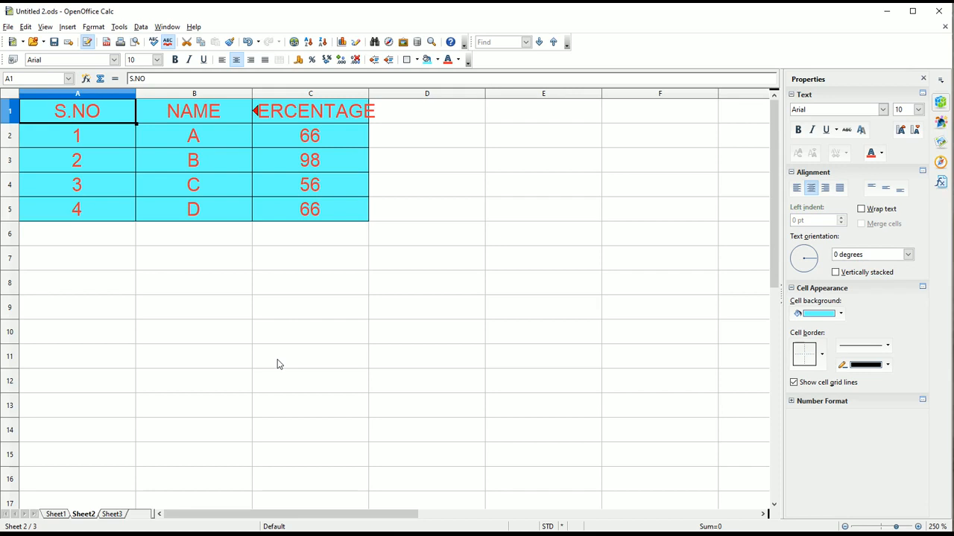
Enter the numbers 3, 6, 9 and 12 in cells A1 to A4 of Sheet3
left_click(113, 514)
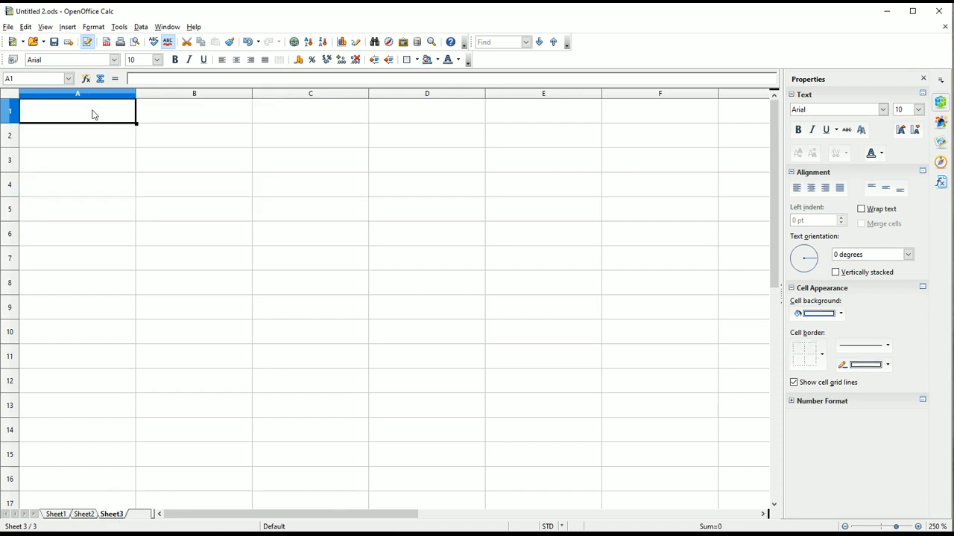
type("3")
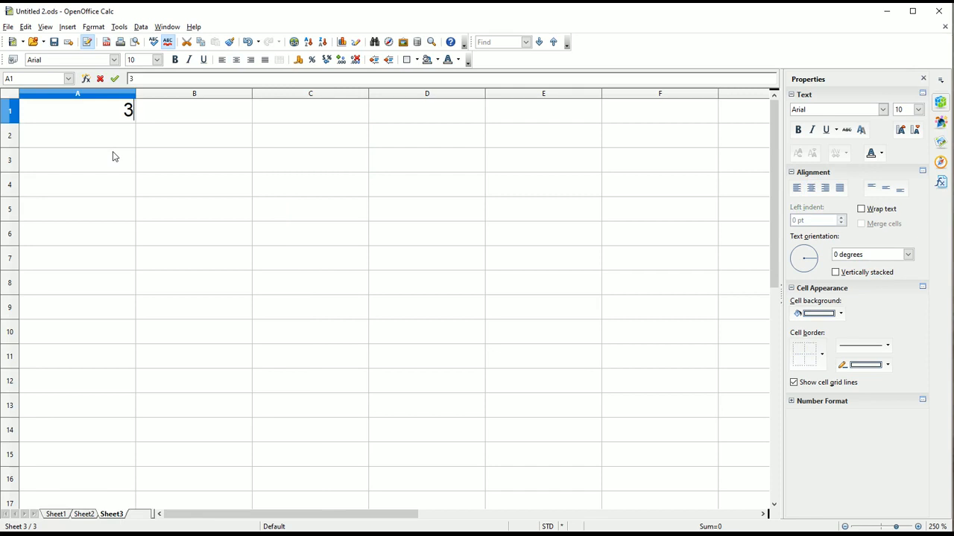
key("Return")
type("69")
key("BackSpace")
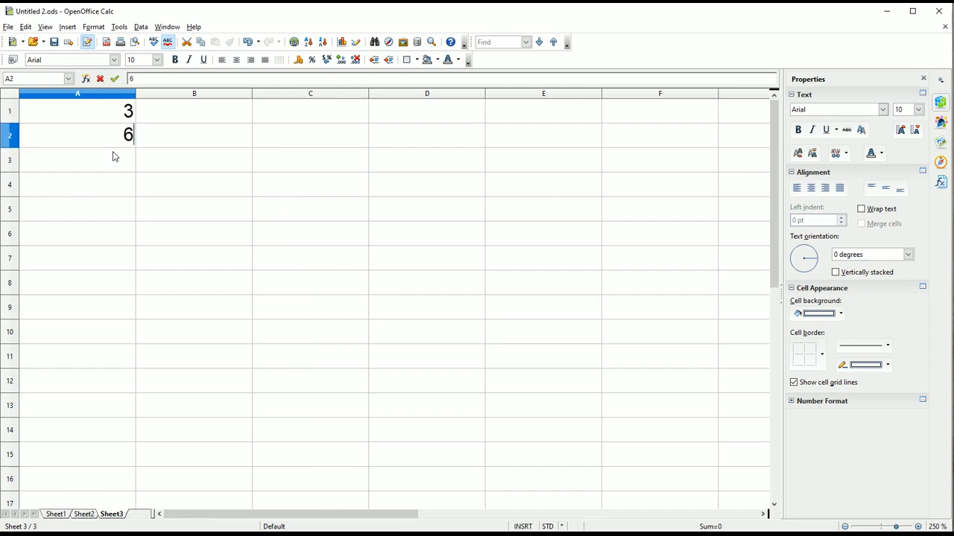
key("Return")
type("91")
key("BackSpace")
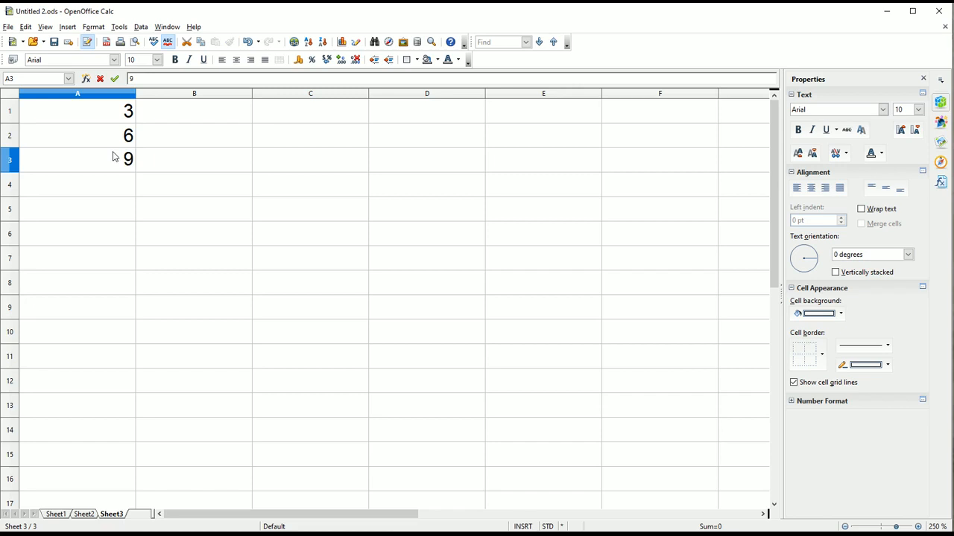
key("Return")
type("12")
left_click(113, 156)
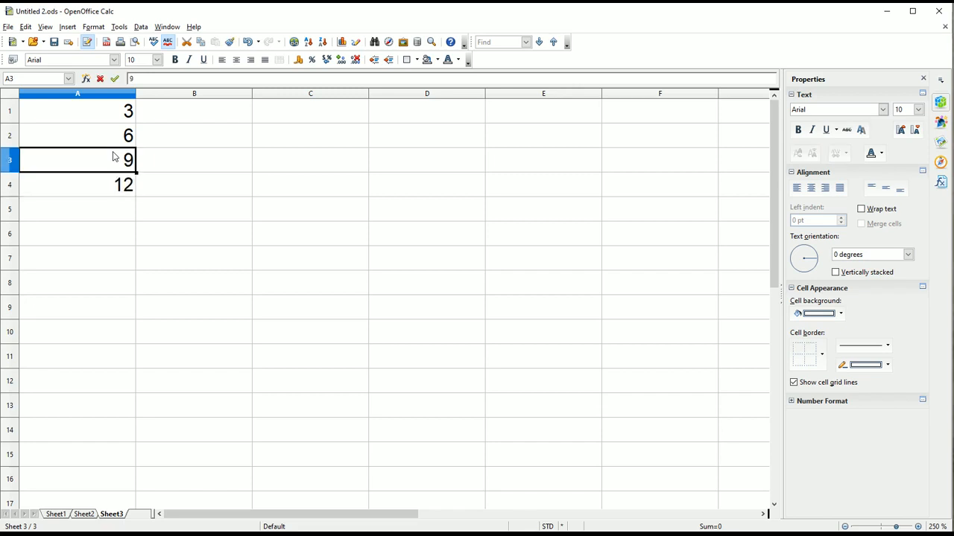
Fill B1:B4 with 135, 36, 189 and 168, and C1:C4 with 255, 36, 135 and 69
key("Up")
key("Up")
key("Right")
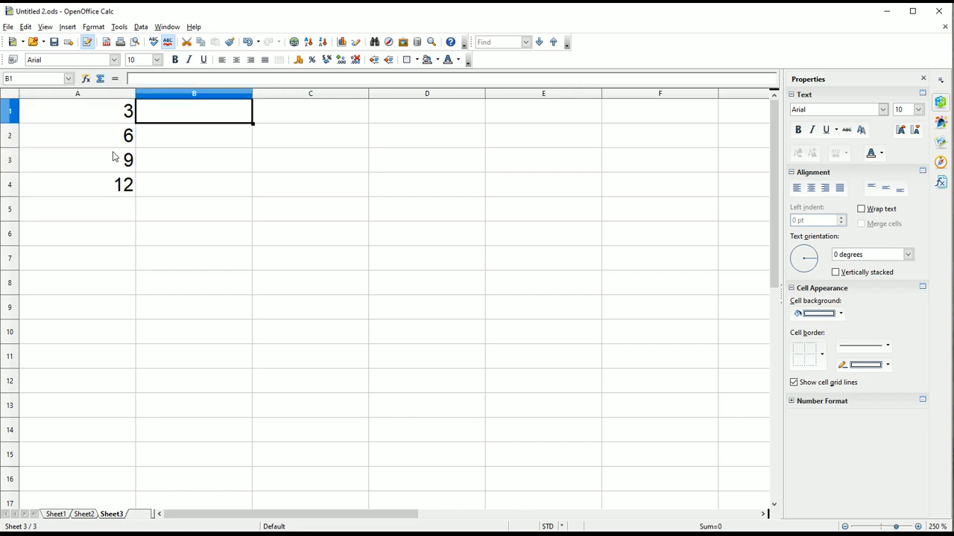
type("3")
key("BackSpace")
type("13")
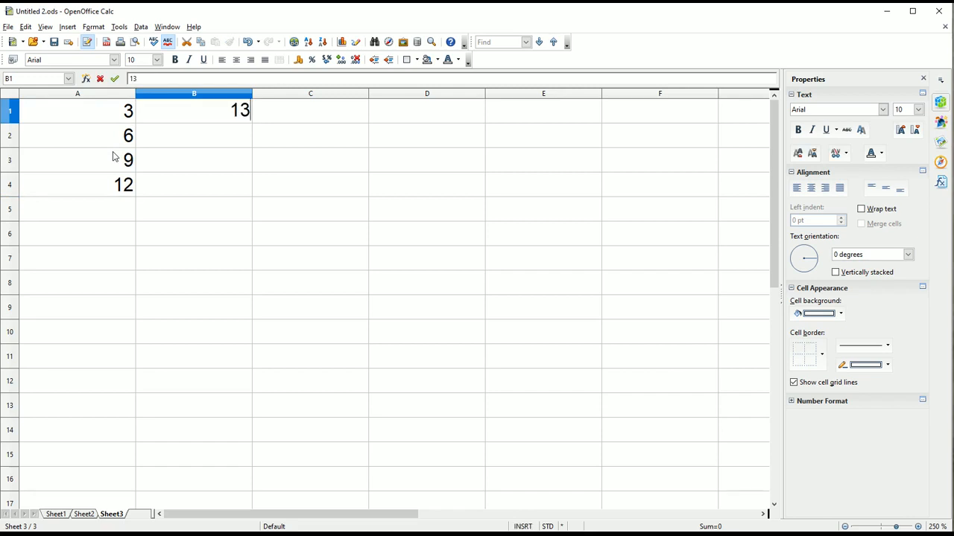
key("BackSpace")
type("3")
key("Return")
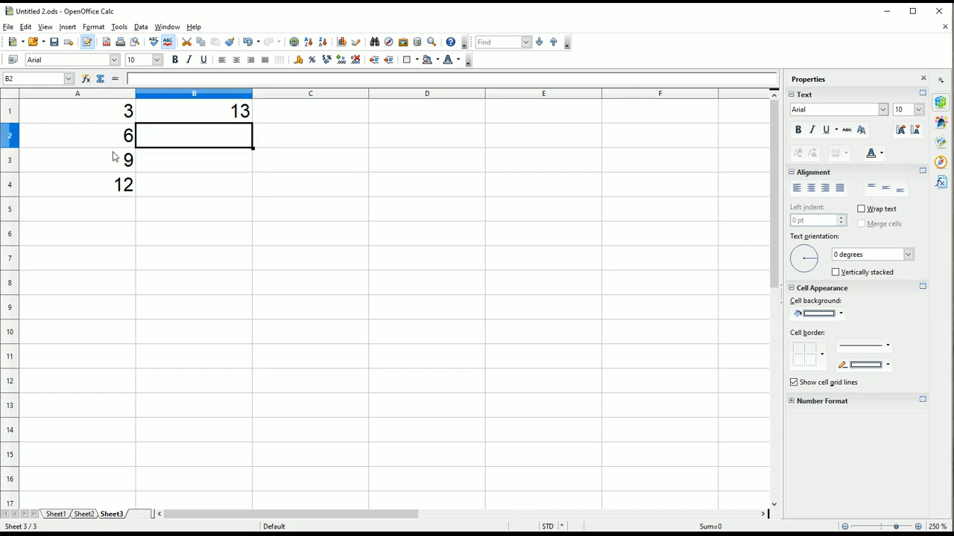
type("3")
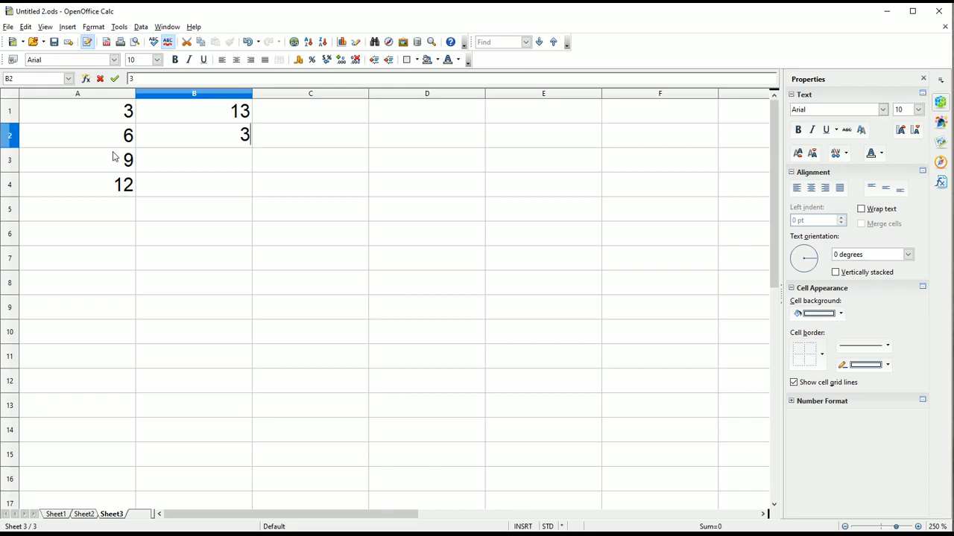
type("1")
key("Return")
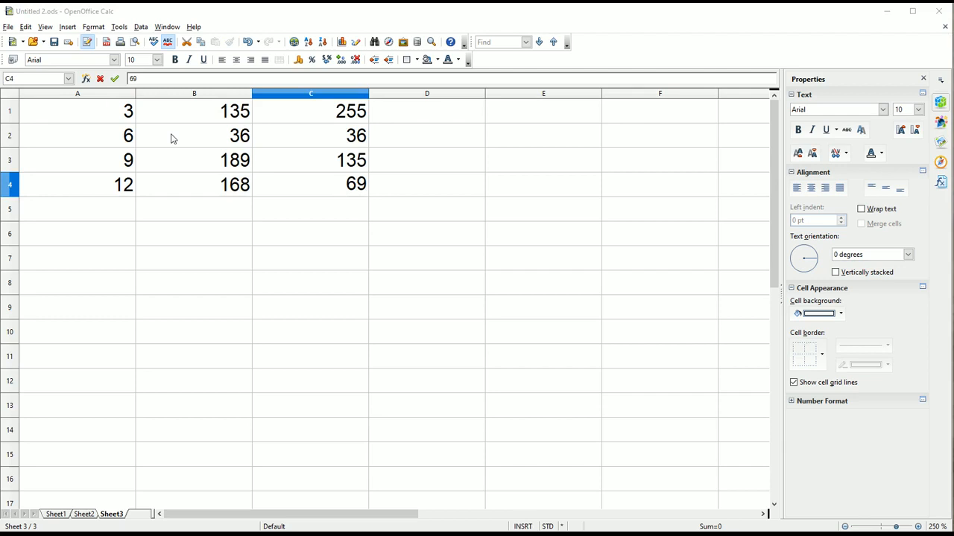
Copy cell A1 of Sheet3, which holds the divisor 3
left_click(119, 117)
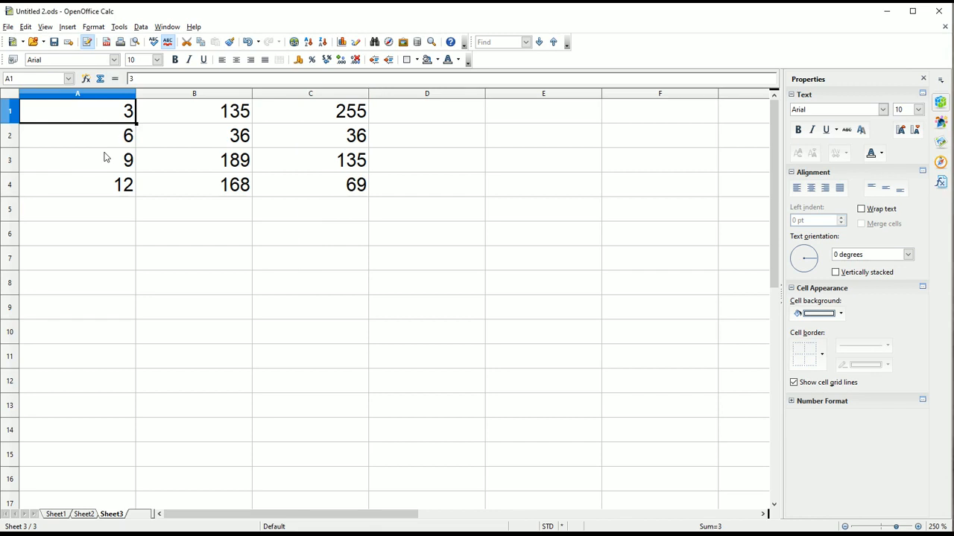
left_click(312, 195)
left_click(103, 118)
right_click(93, 110)
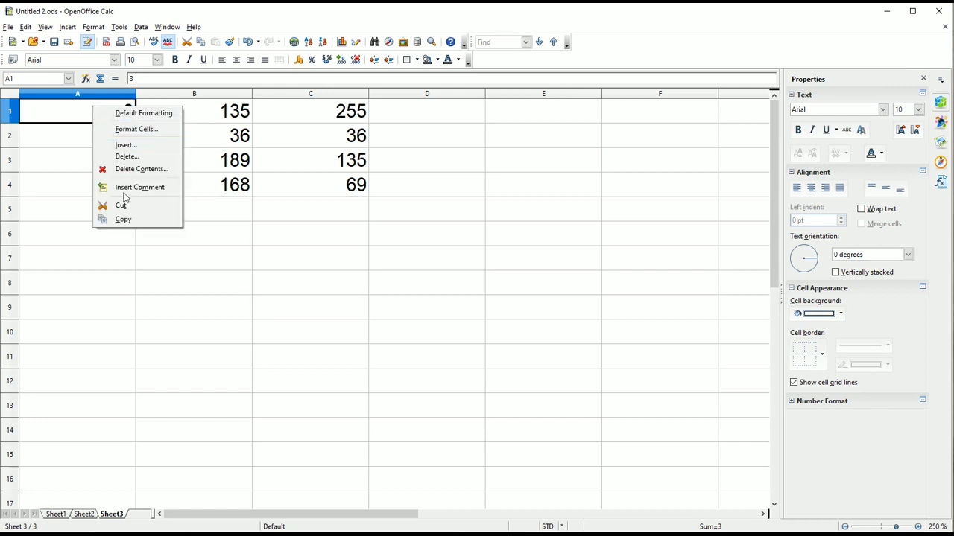
left_click(124, 220)
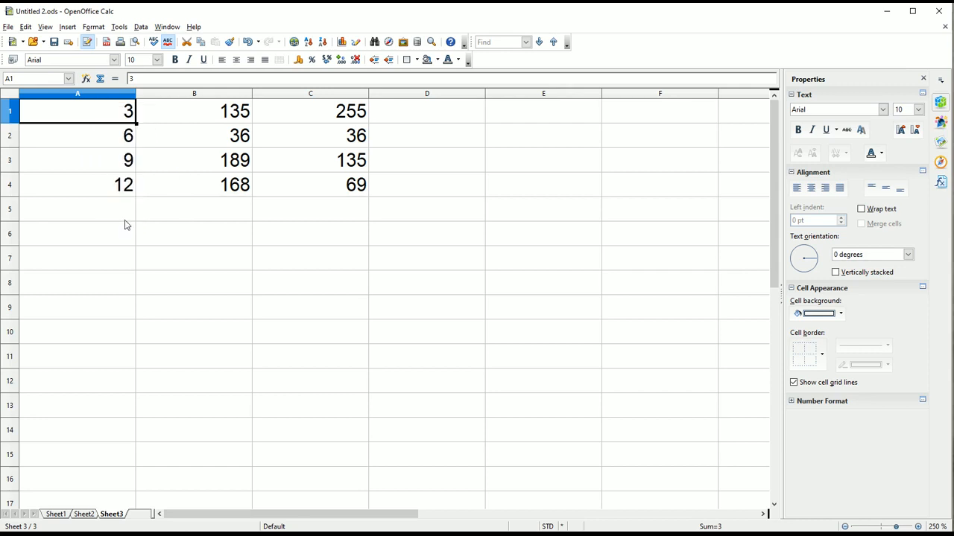
Select the number range A1:C4 and start recording a new macro
left_click_drag(93, 112, 326, 192)
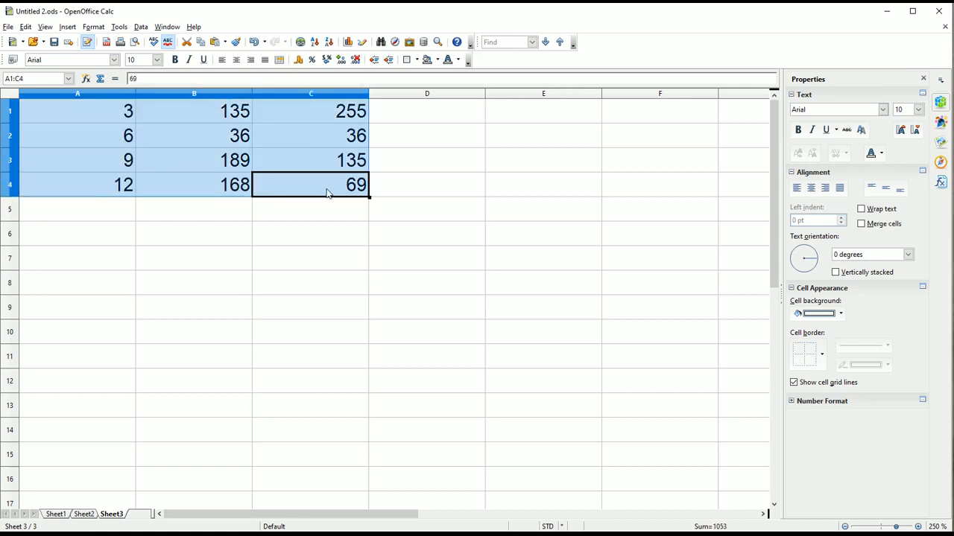
left_click(119, 27)
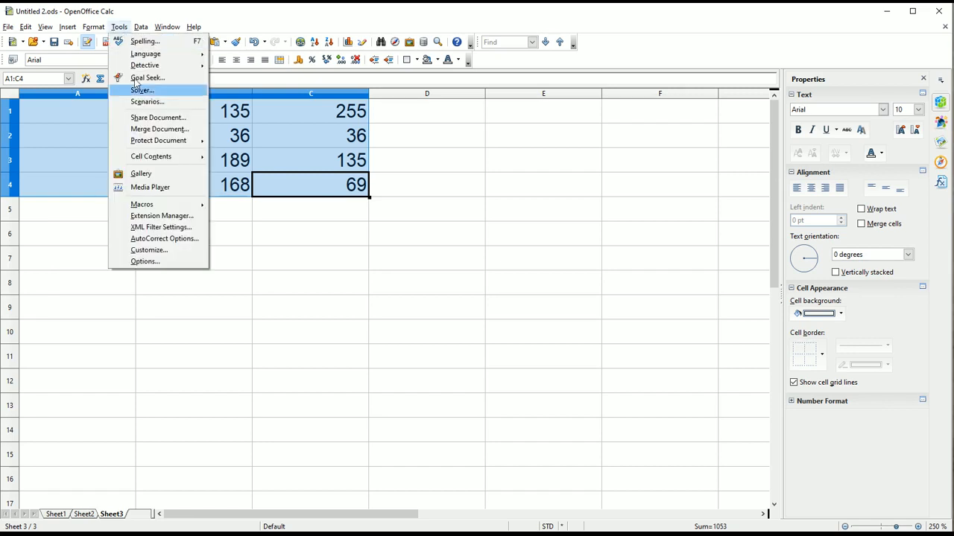
mouse_move(162, 207)
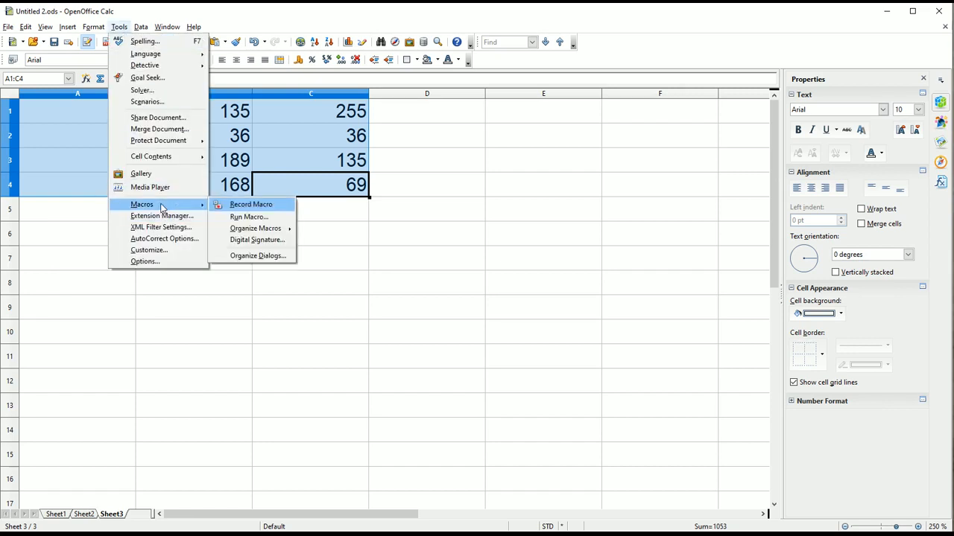
left_click(246, 205)
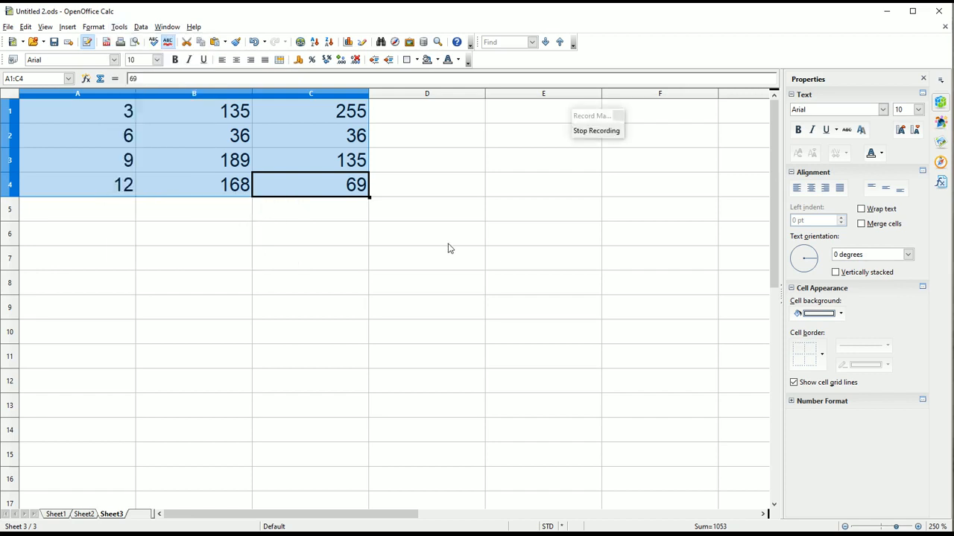
Divide the numbers in A1:C4 by the copied value using Paste Special with the Divide operation
left_click(25, 27)
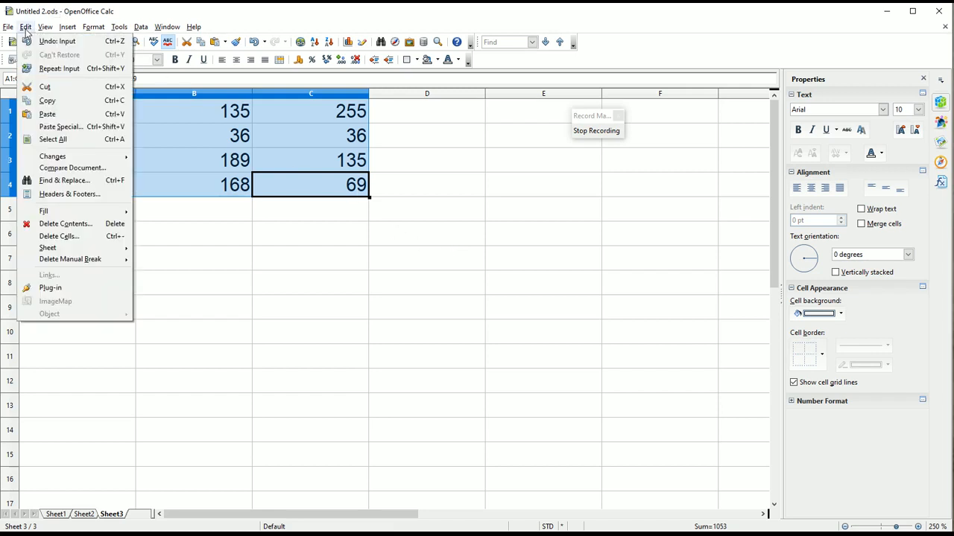
left_click(83, 128)
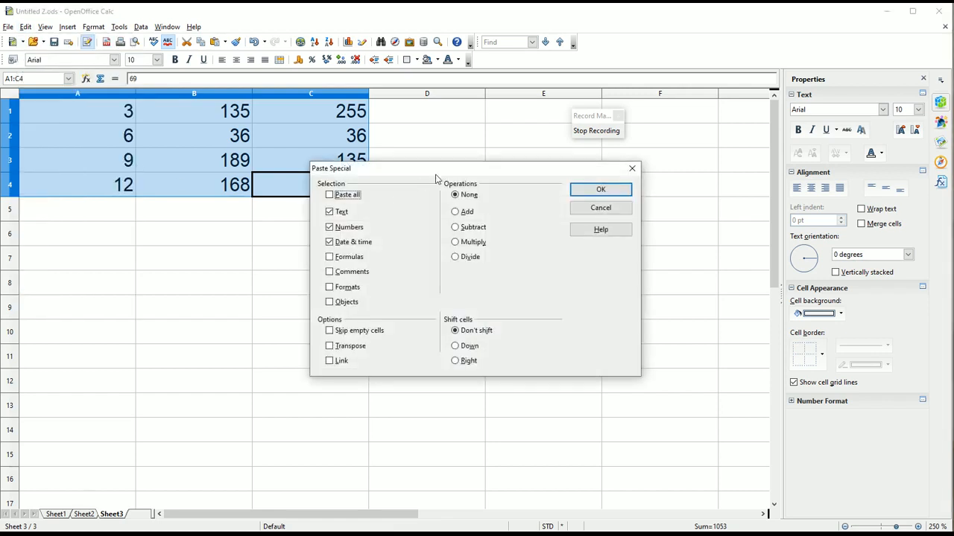
left_click_drag(435, 178, 386, 237)
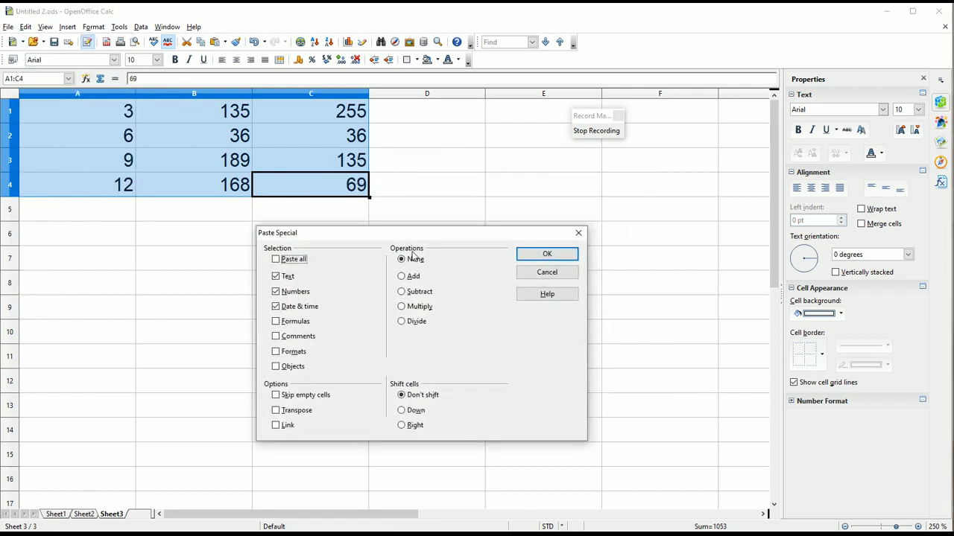
left_click(414, 324)
left_click(546, 256)
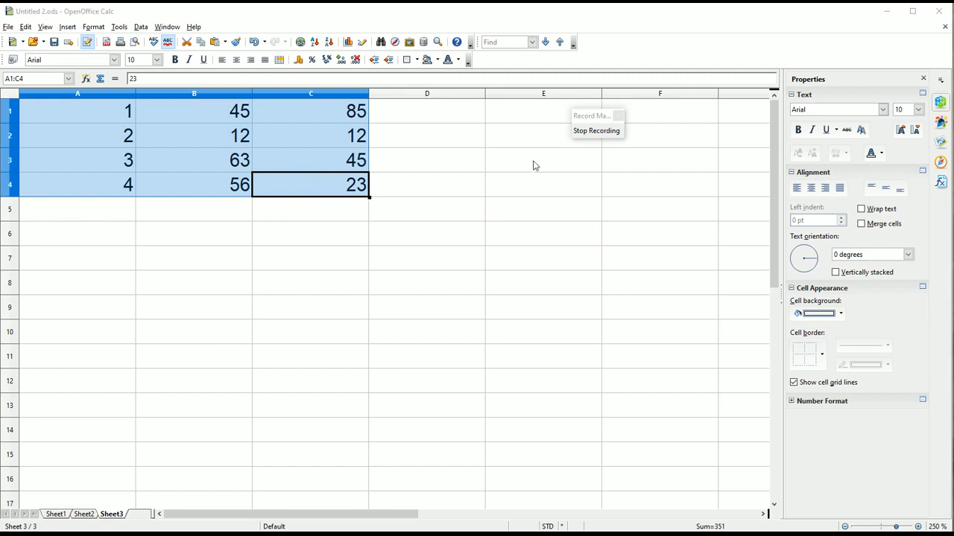
Stop the recording and save the macro as DIVIDEBY3 in a new module named DIVIDE in Untitled 2.ods
left_click(585, 117)
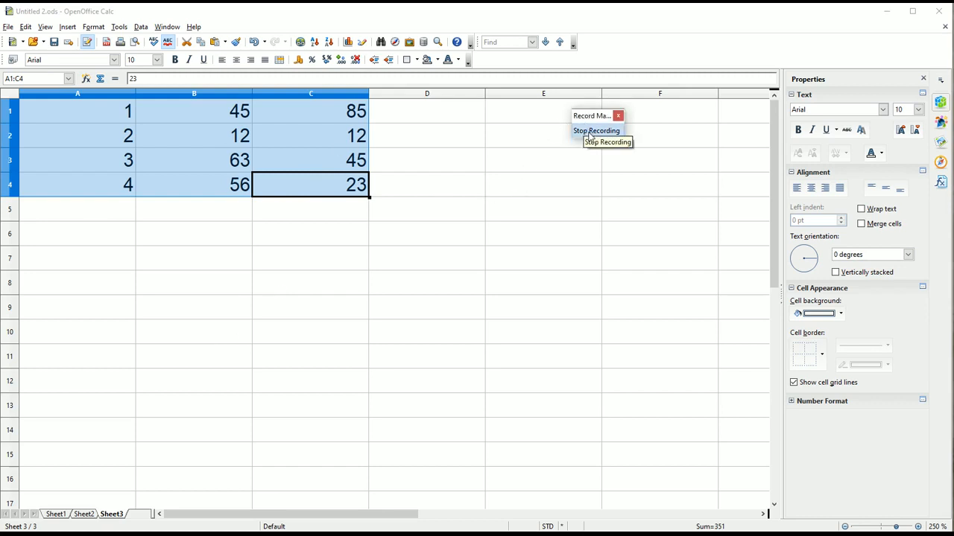
left_click(589, 133)
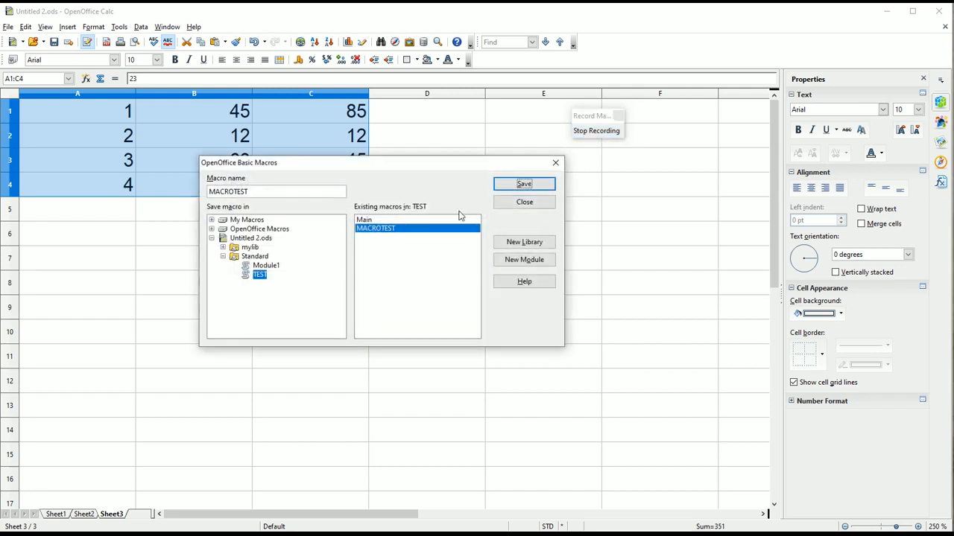
left_click(251, 239)
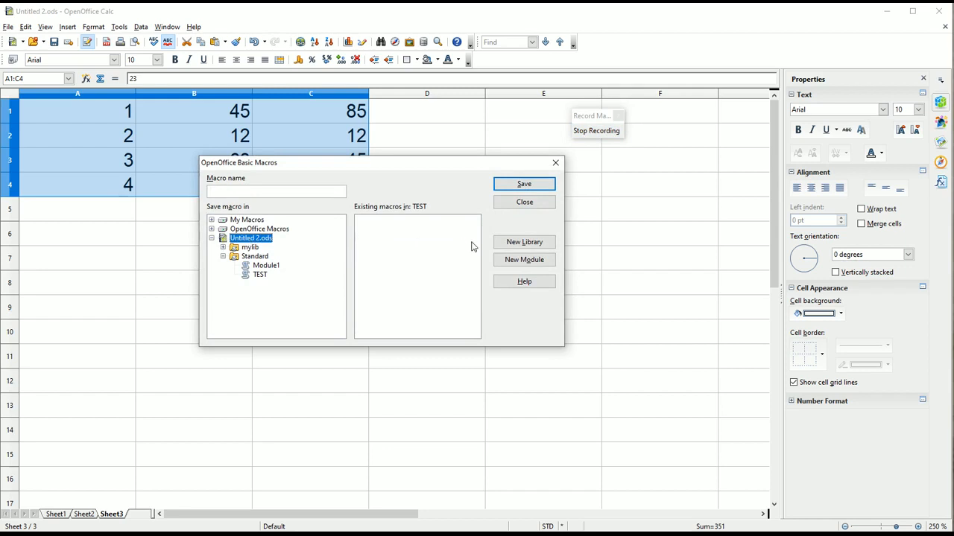
left_click(523, 260)
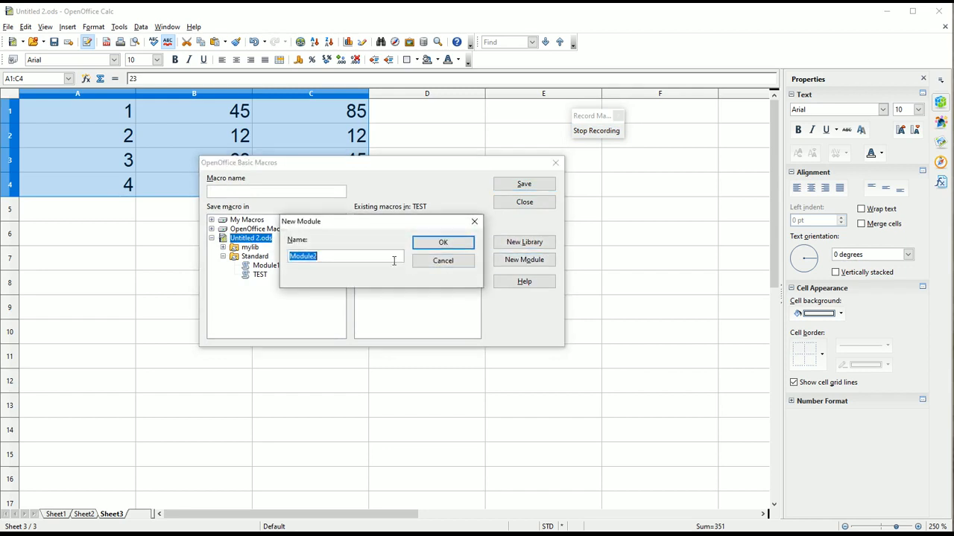
type("DIVIDE")
left_click(443, 242)
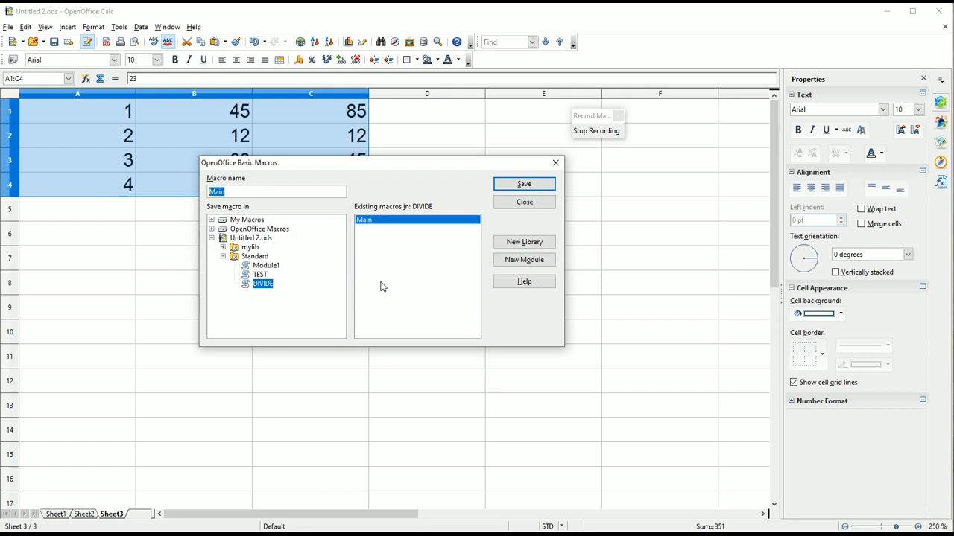
type("DIVIDEBY3")
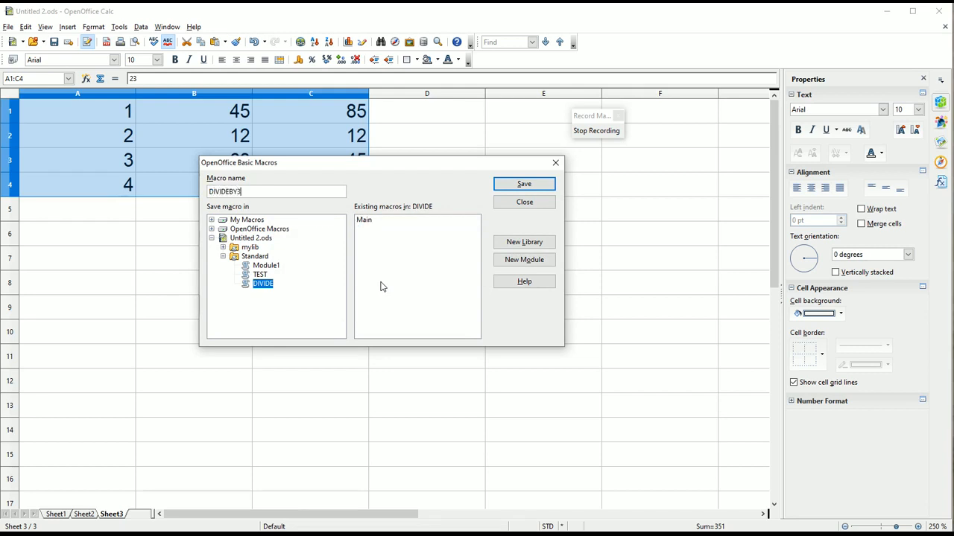
left_click(524, 184)
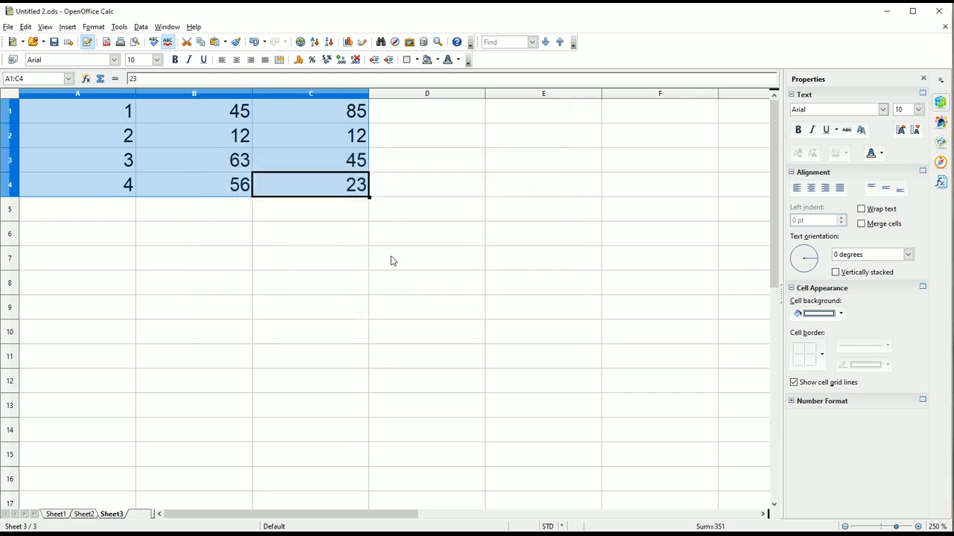
Check the DIVIDE module for the saved macro in the OpenOffice Basic macro organizer and close it
left_click(119, 28)
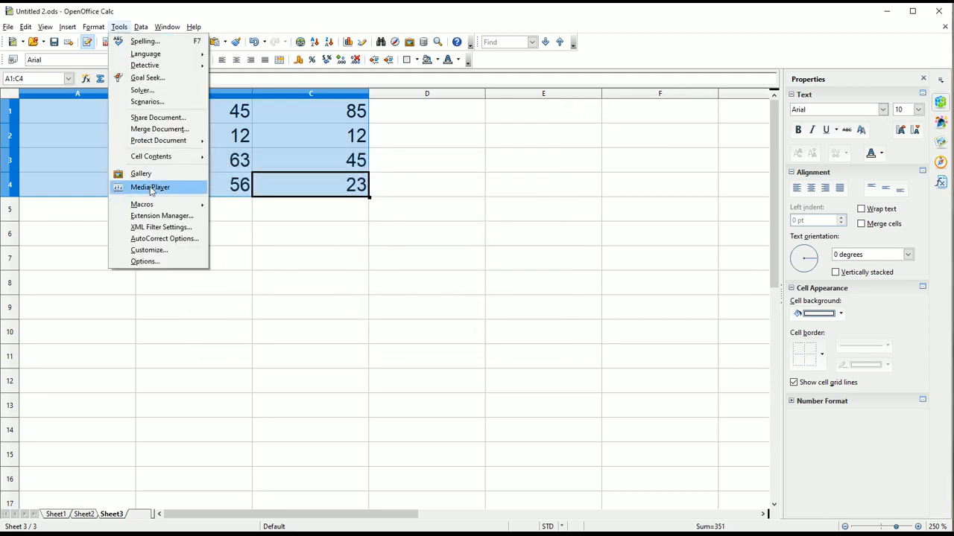
mouse_move(155, 205)
mouse_move(240, 230)
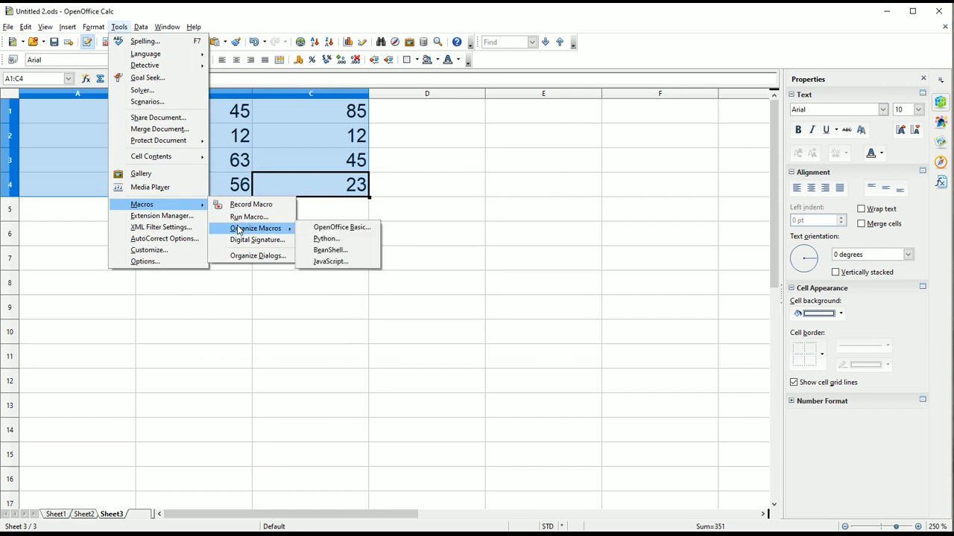
left_click(356, 228)
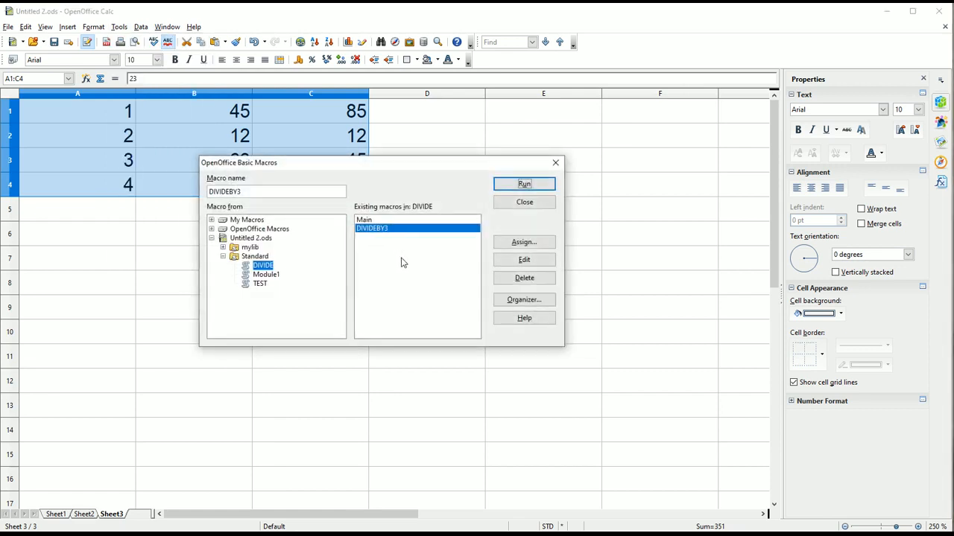
left_click(260, 266)
left_click(555, 162)
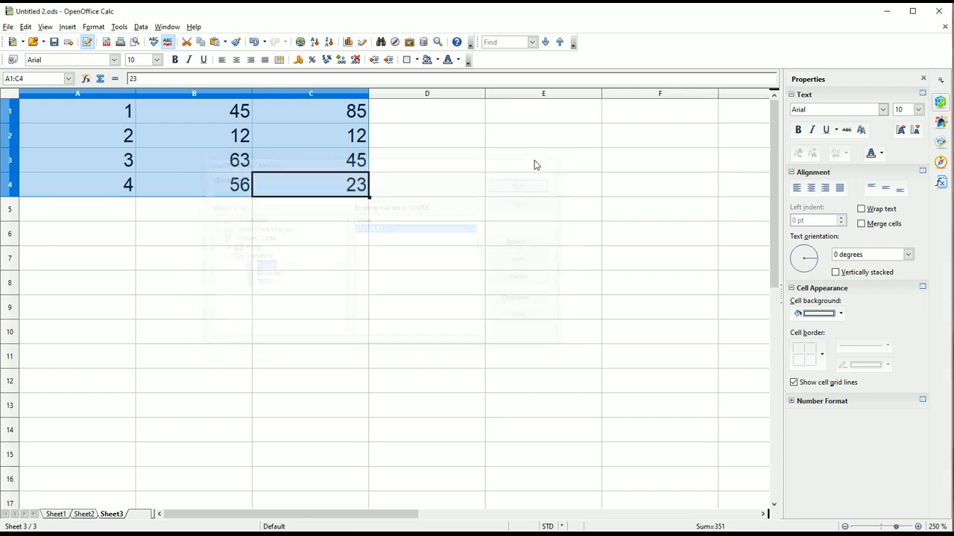
Insert one new sheet named Sheet4 after the current sheet
left_click(132, 515)
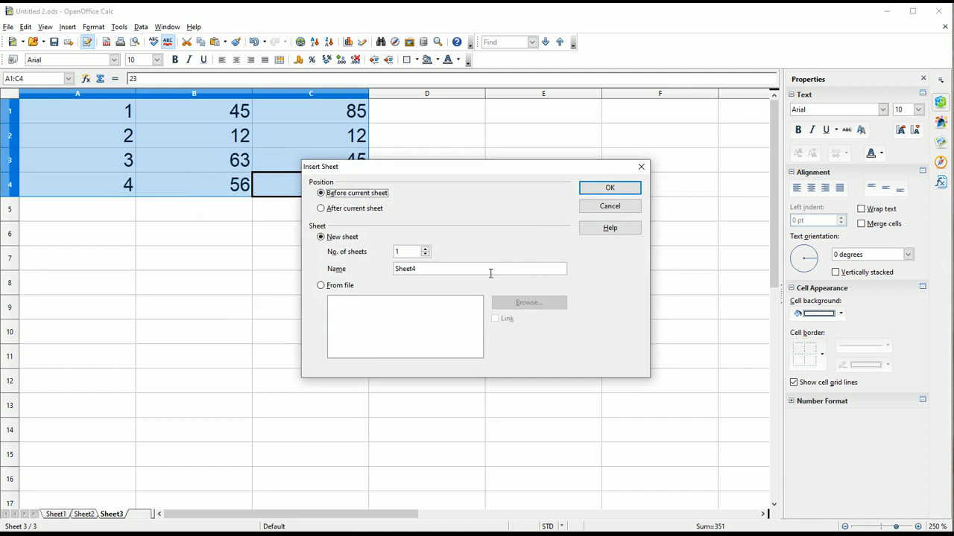
left_click(371, 210)
left_click(608, 189)
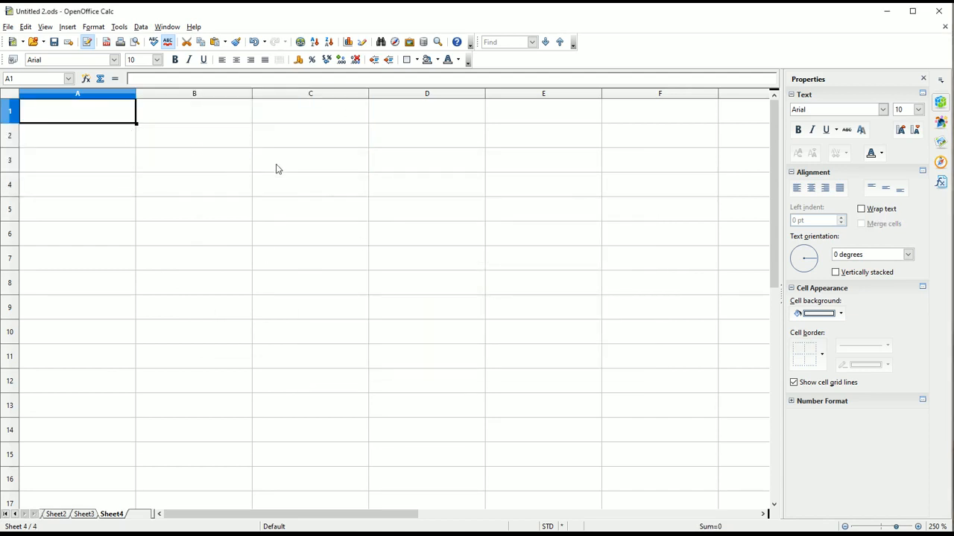
Fill A1:A4 of Sheet4 with 89, 65, 23 and 78
type("89")
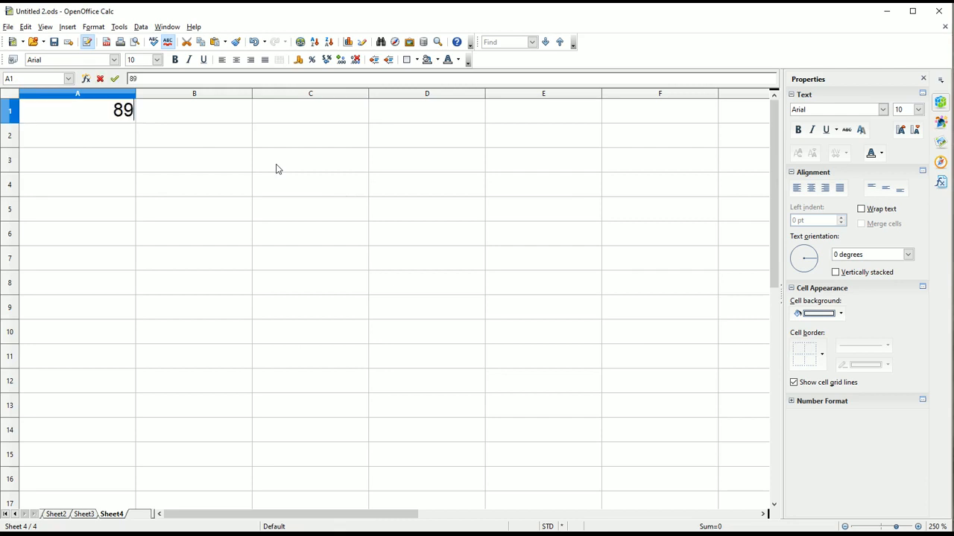
key("Return")
type("65")
key("Return")
type("23")
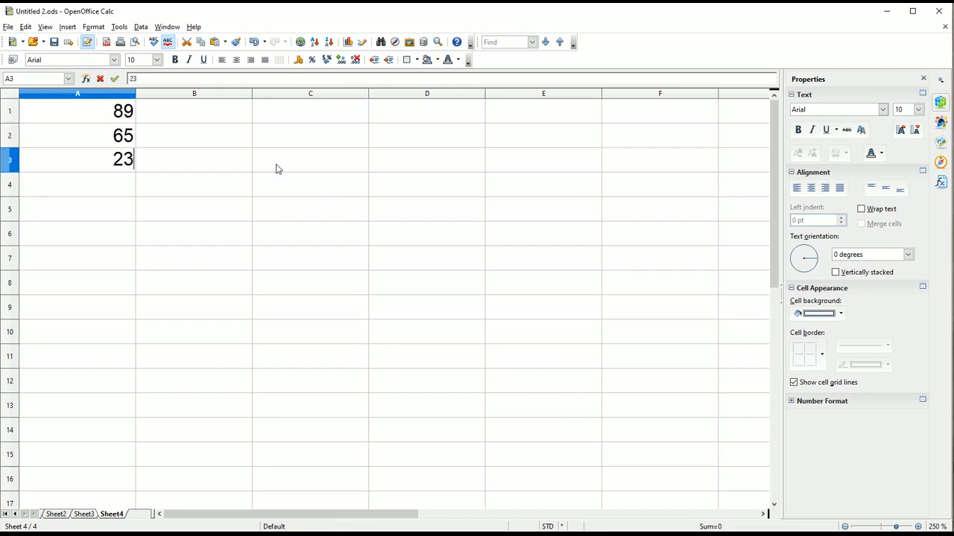
key("Return")
type("78")
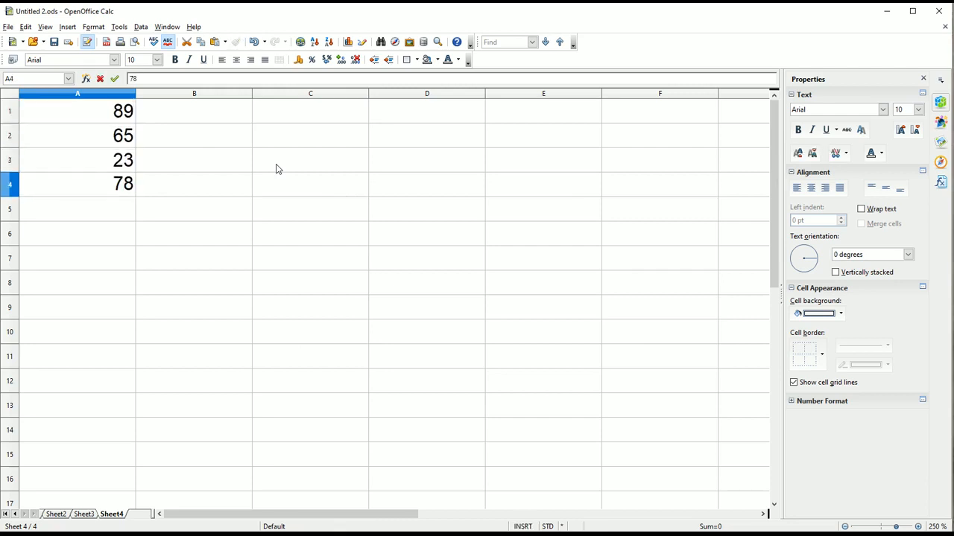
key("Tab")
Fill B1:B4 of Sheet4 with 54, 52, 37 and 78
key("Up")
key("Up")
key("Up")
type("54")
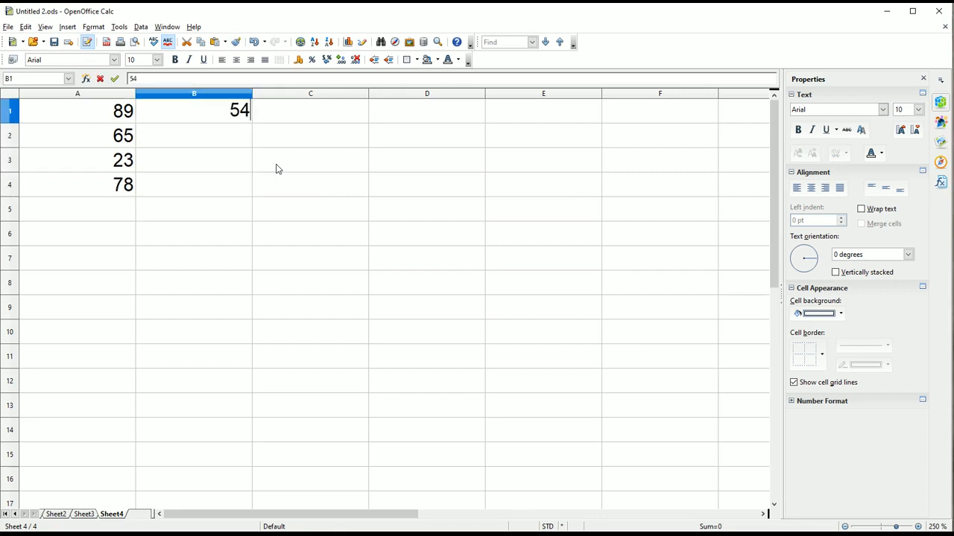
key("Return")
type("52")
key("Return")
type("37")
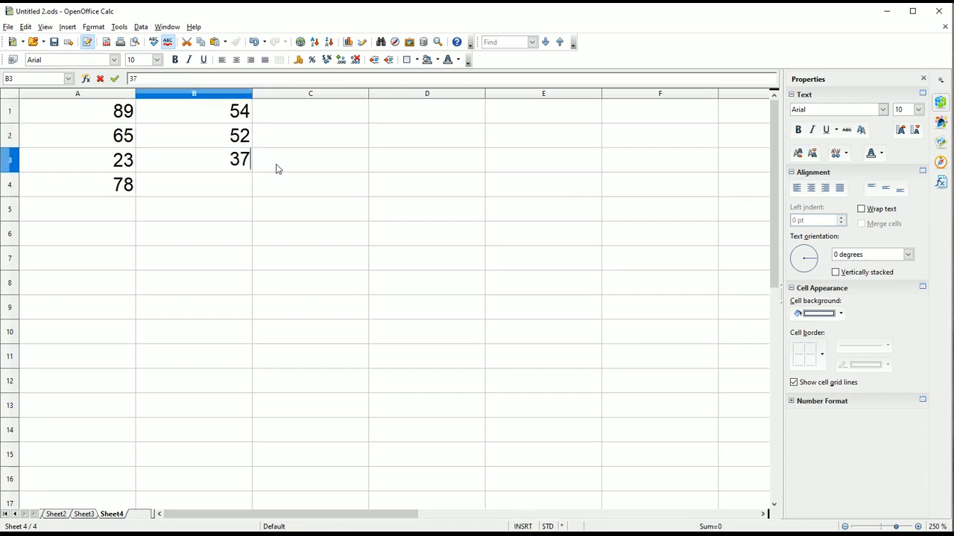
key("Return")
type("78")
key("Tab")
Fill C1:C4 of Sheet4 with 88, 99, 64 and 62
key("Up")
key("Up")
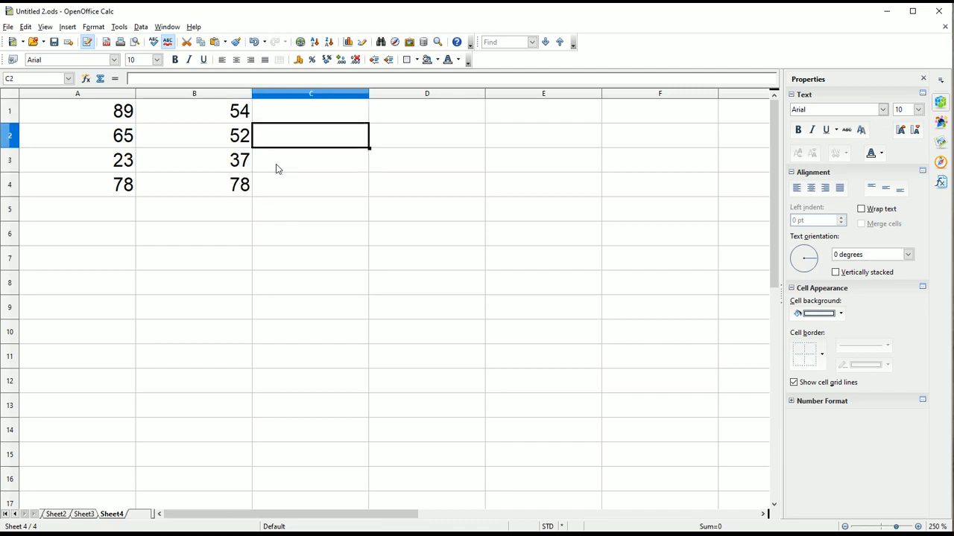
key("Up")
type("88")
key("Return")
type("9")
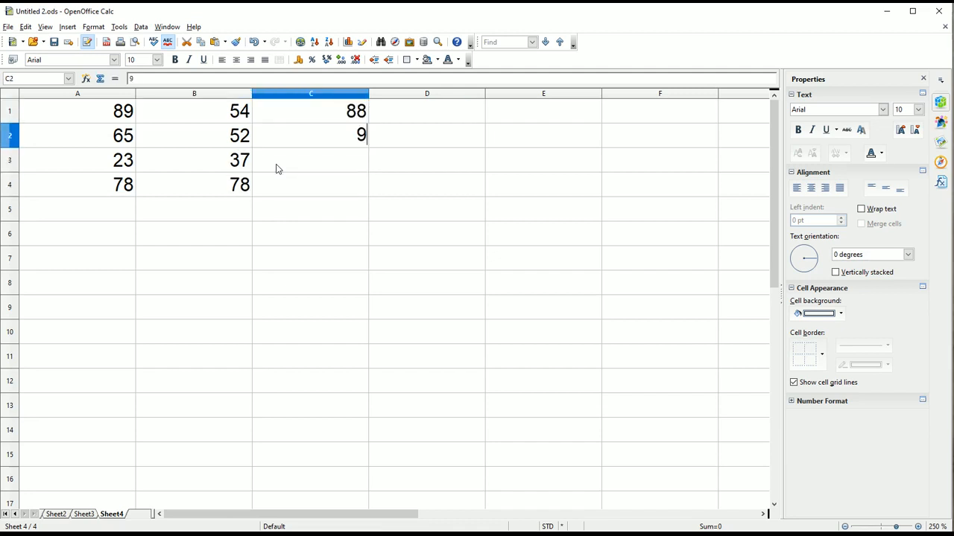
type("9")
key("Return")
type("64")
key("Return")
type("62")
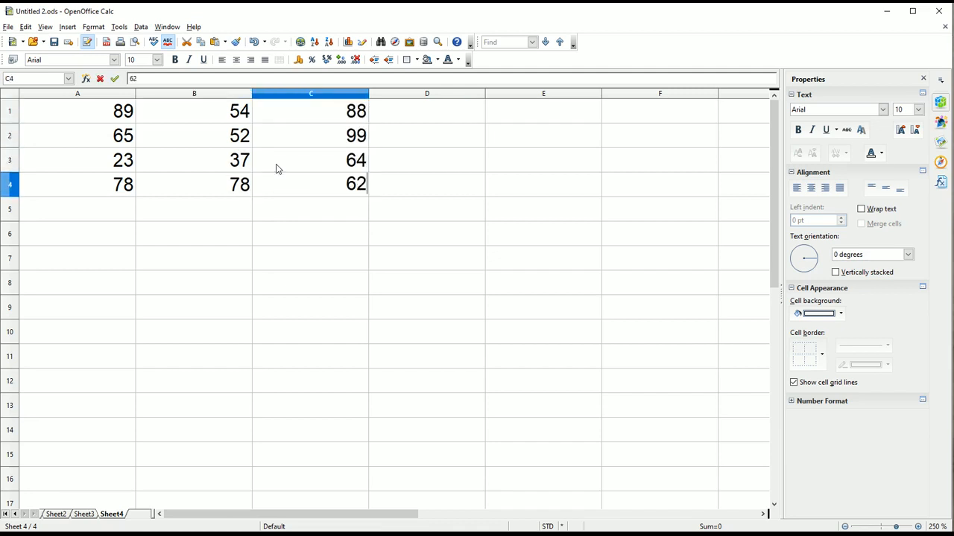
left_click(455, 204)
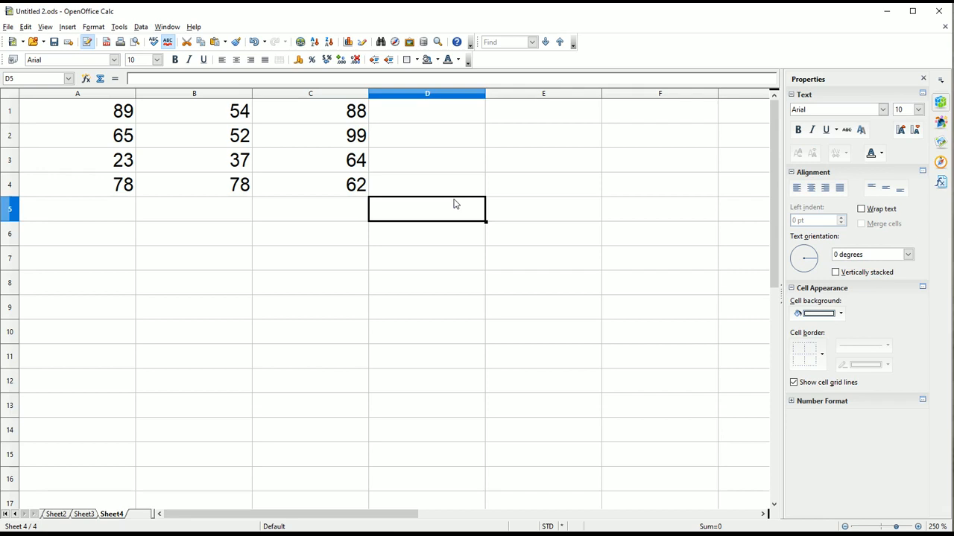
Run the DIVIDEBY3 macro from the Standard library's DIVIDE module in Untitled 2.ods on the range A1:C4
left_click_drag(114, 113, 322, 189)
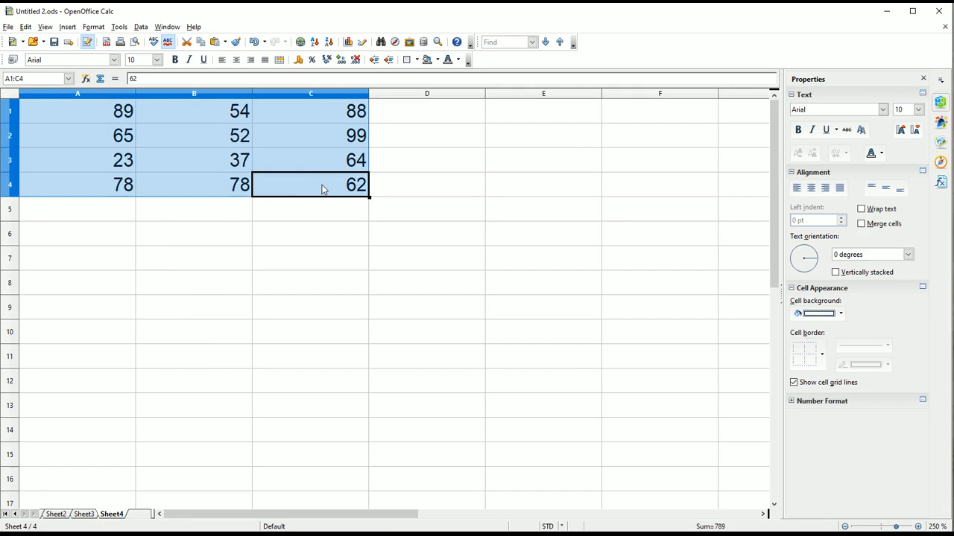
left_click(122, 28)
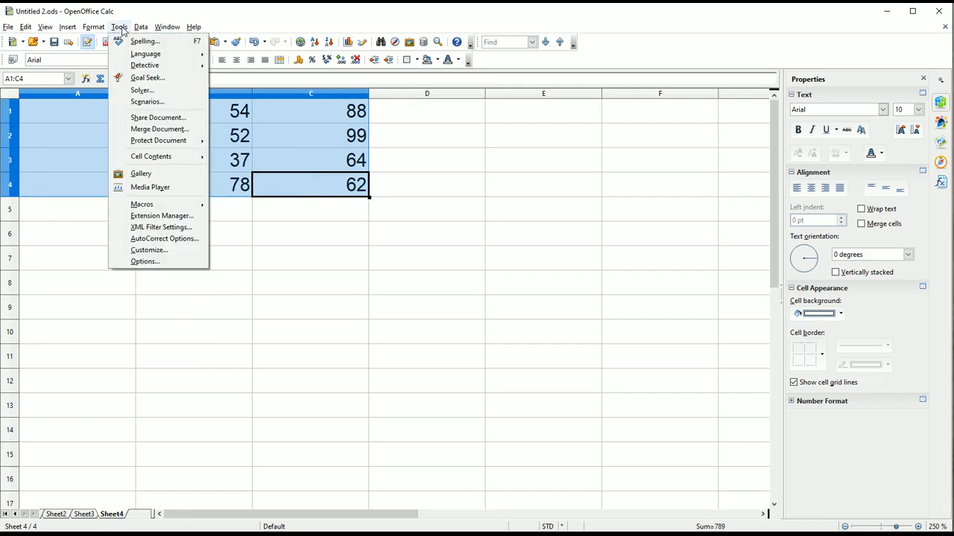
mouse_move(167, 208)
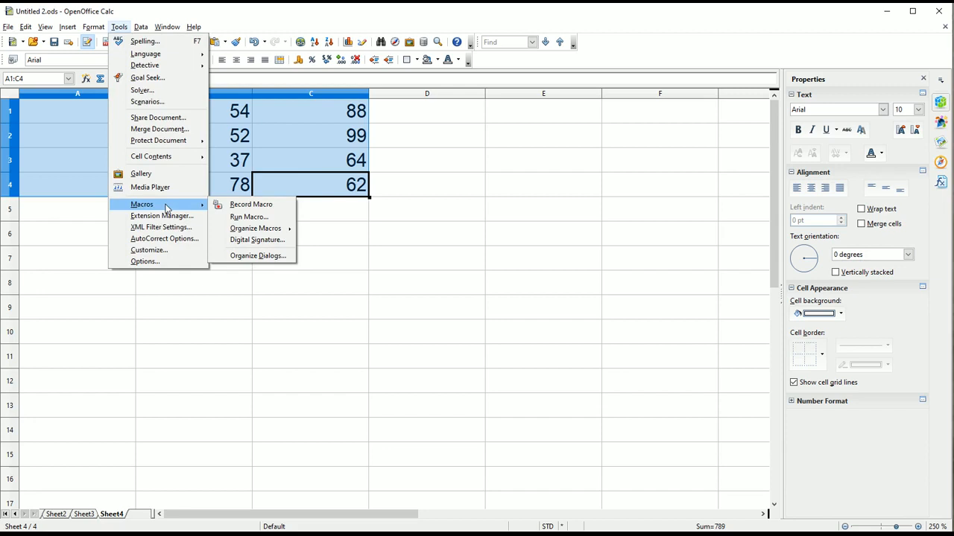
left_click(249, 217)
double_click(365, 219)
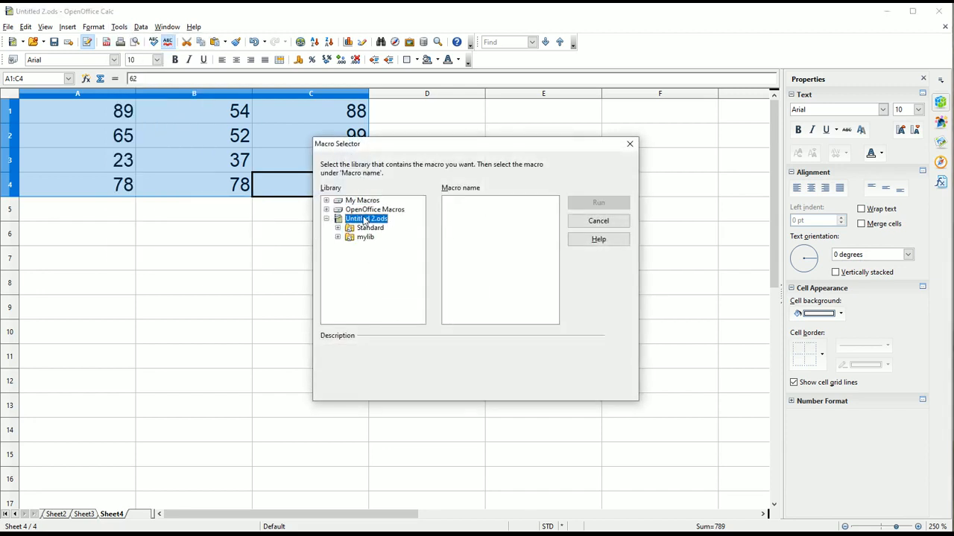
left_click_drag(463, 148, 409, 118)
left_click(309, 197)
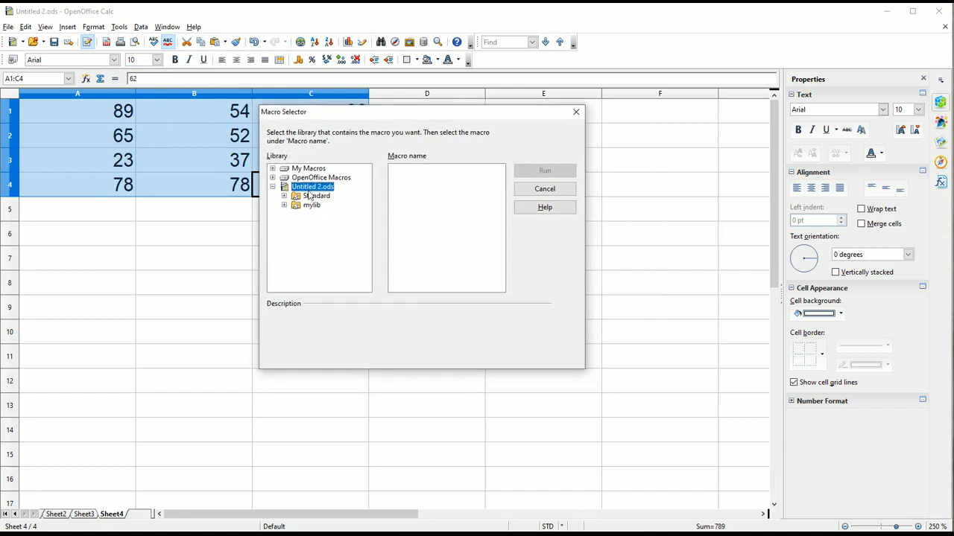
double_click(310, 198)
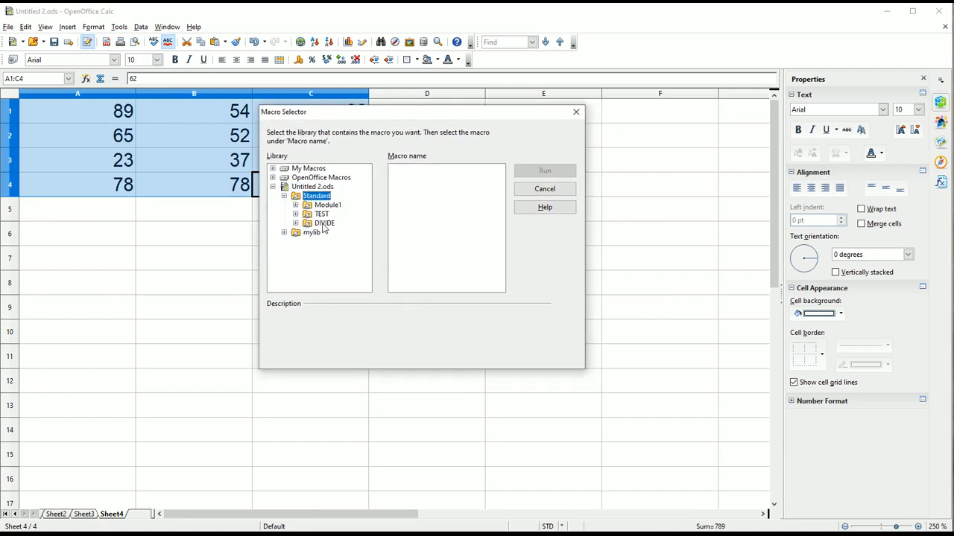
left_click(322, 225)
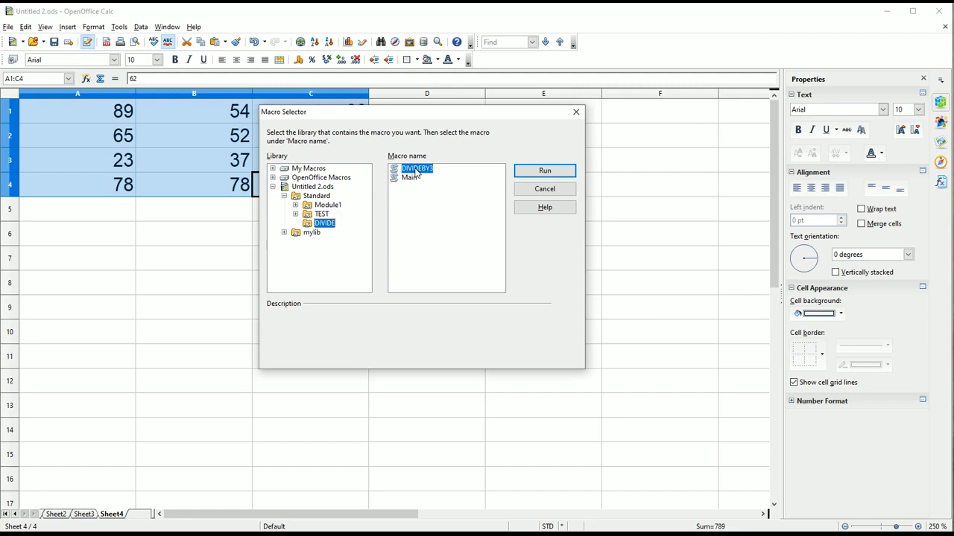
left_click(545, 172)
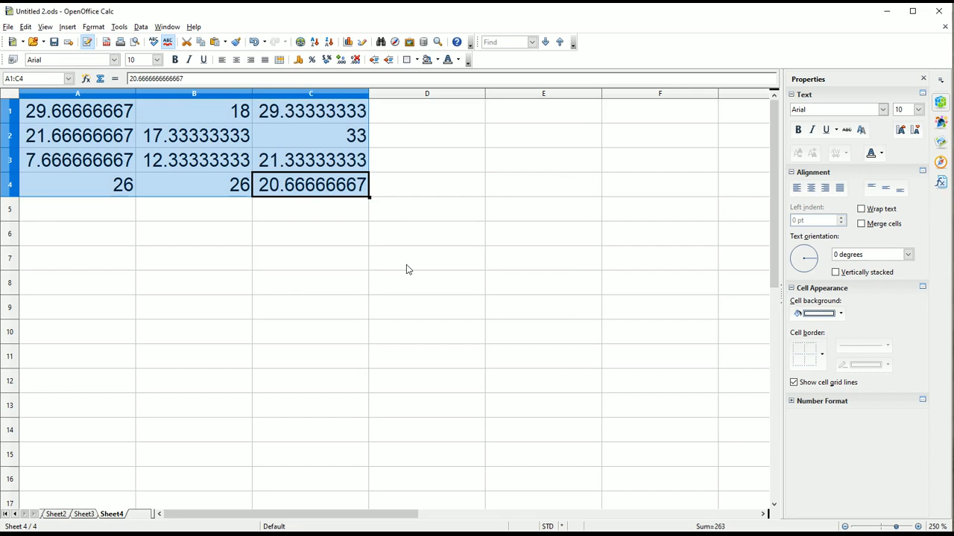
Compare the numbers on Sheet3 with those on Sheet4
left_click(86, 514)
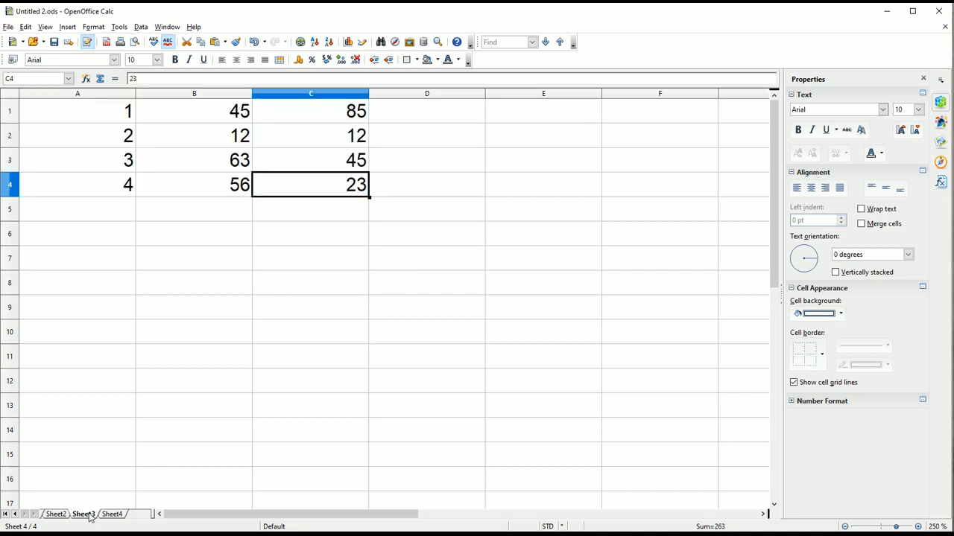
left_click(113, 514)
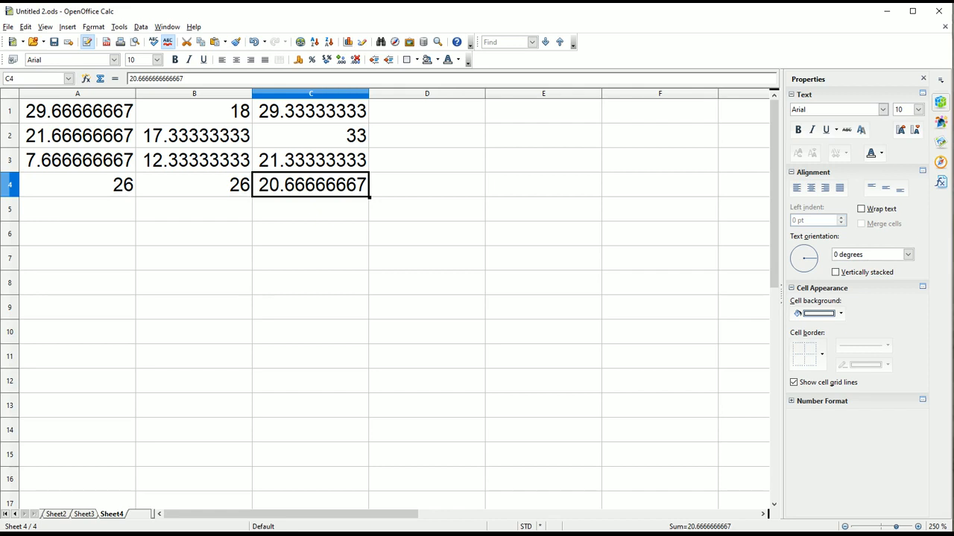
Sum C1:C4 of Sheet4 in cell C6 with the formula =SUM(C1:C4), and show the formula
left_click(287, 256)
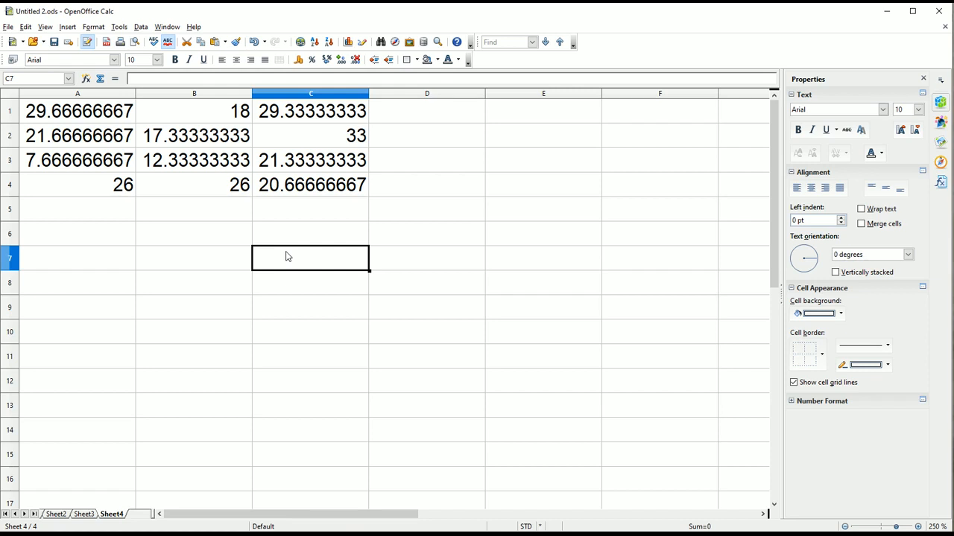
left_click(309, 238)
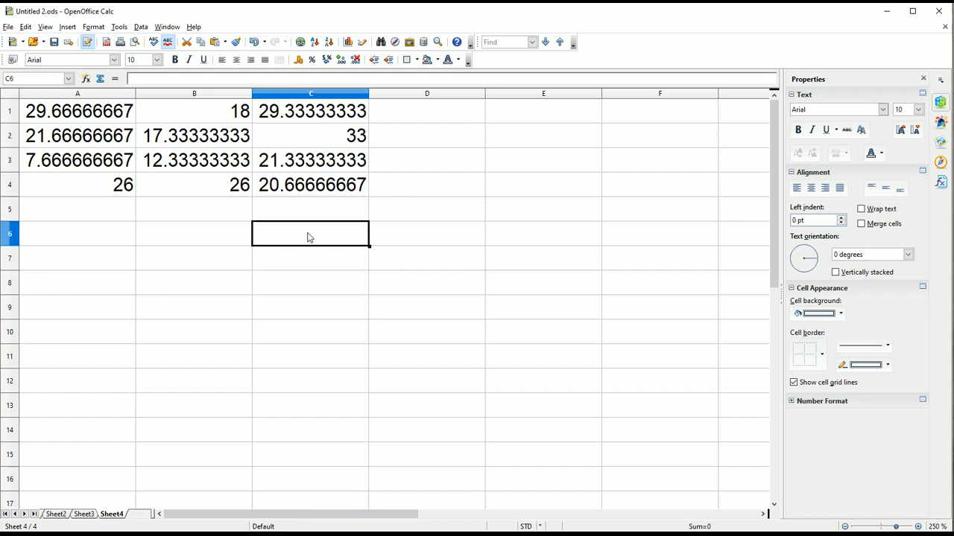
type("=SUM")
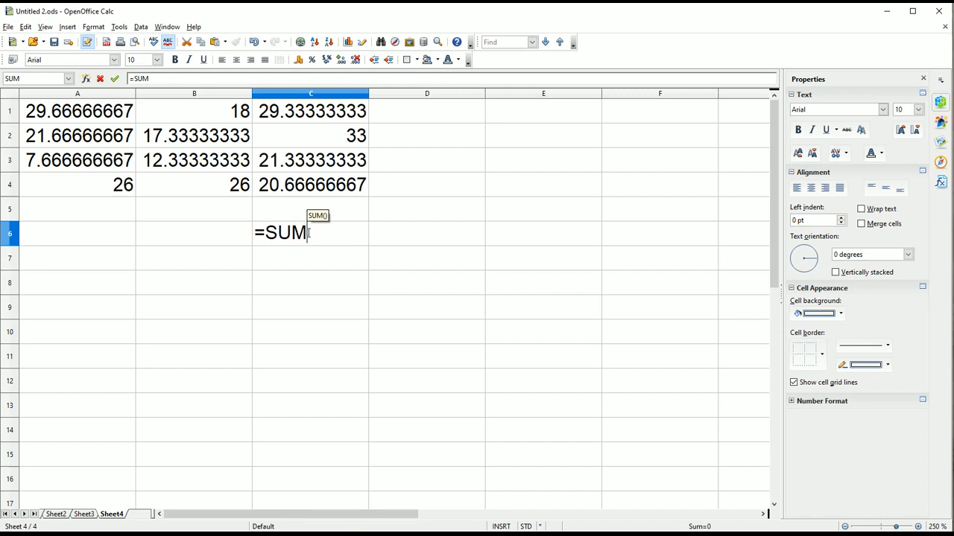
type("(")
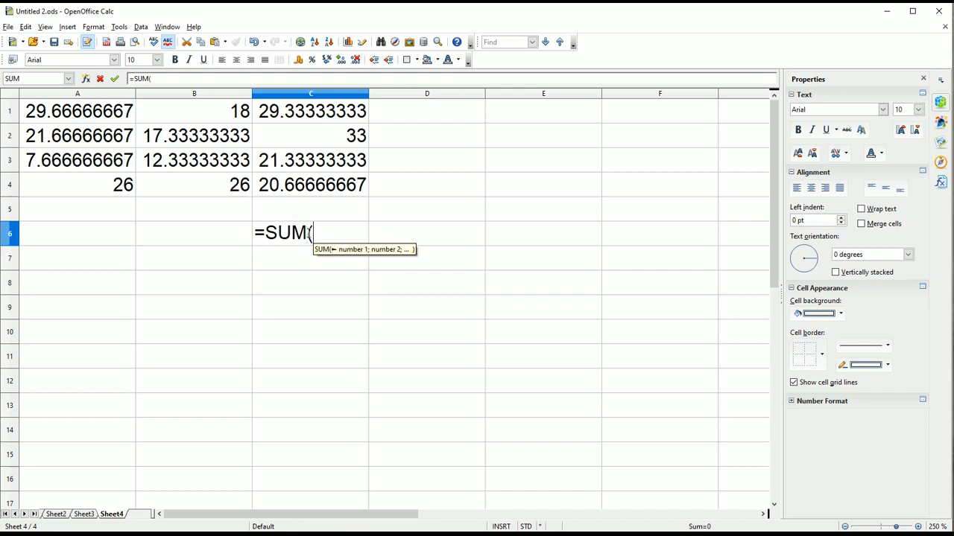
left_click_drag(313, 117, 323, 192)
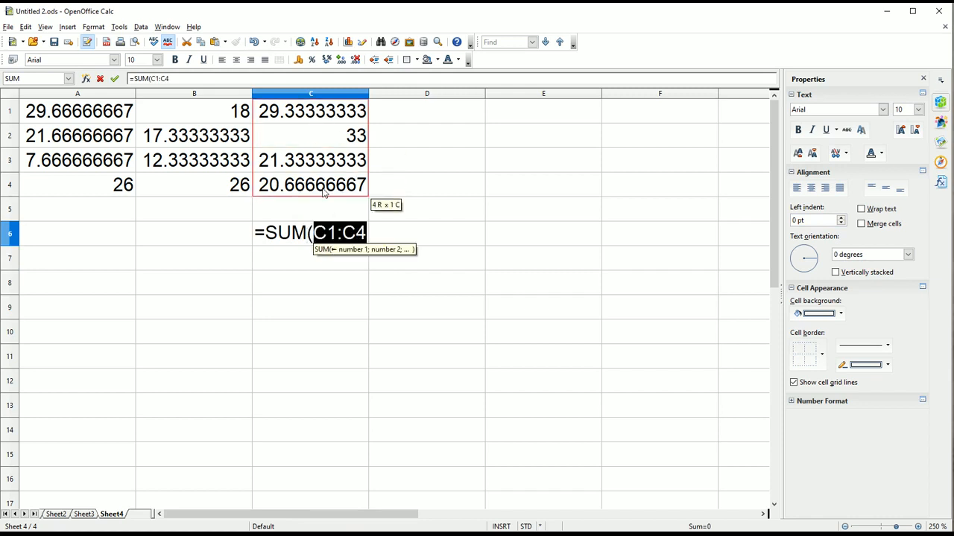
type(")")
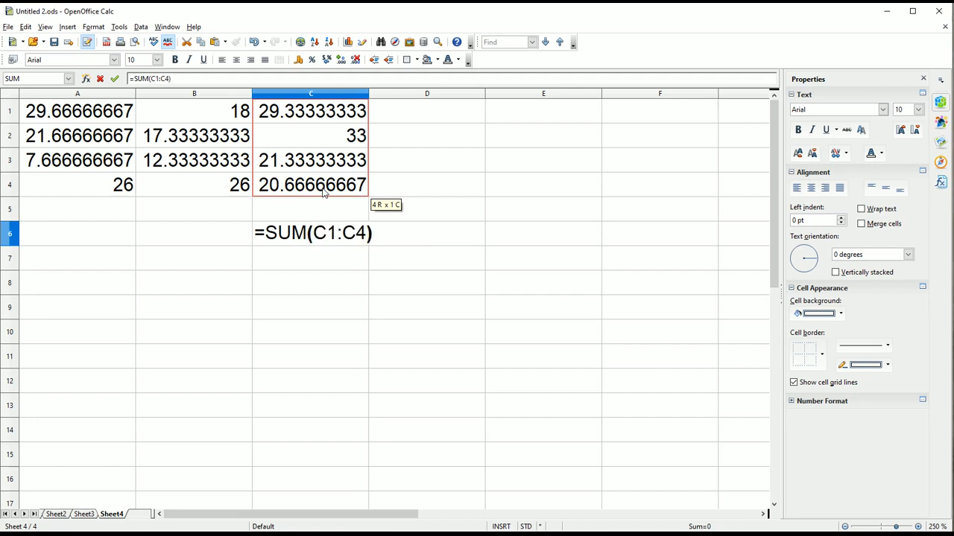
key("Return")
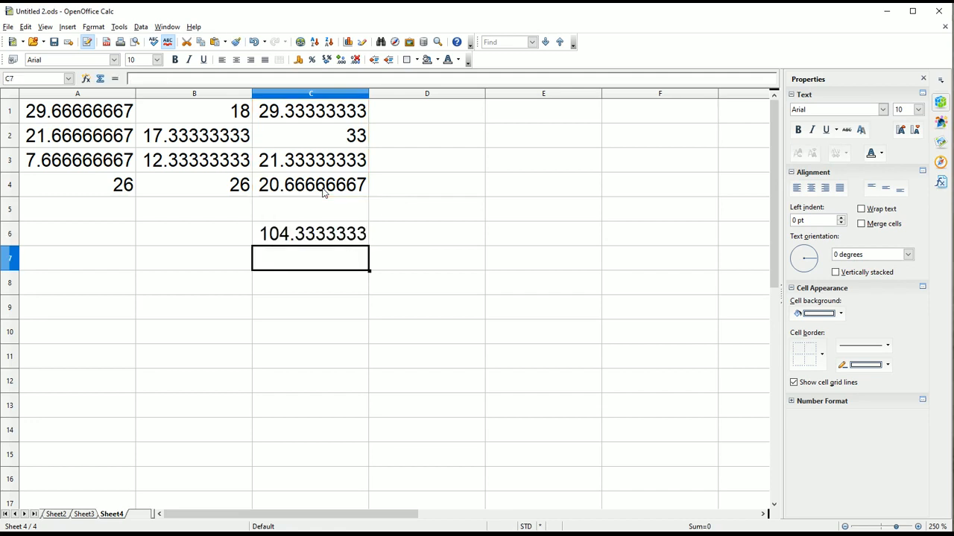
key("Up")
left_click(201, 78)
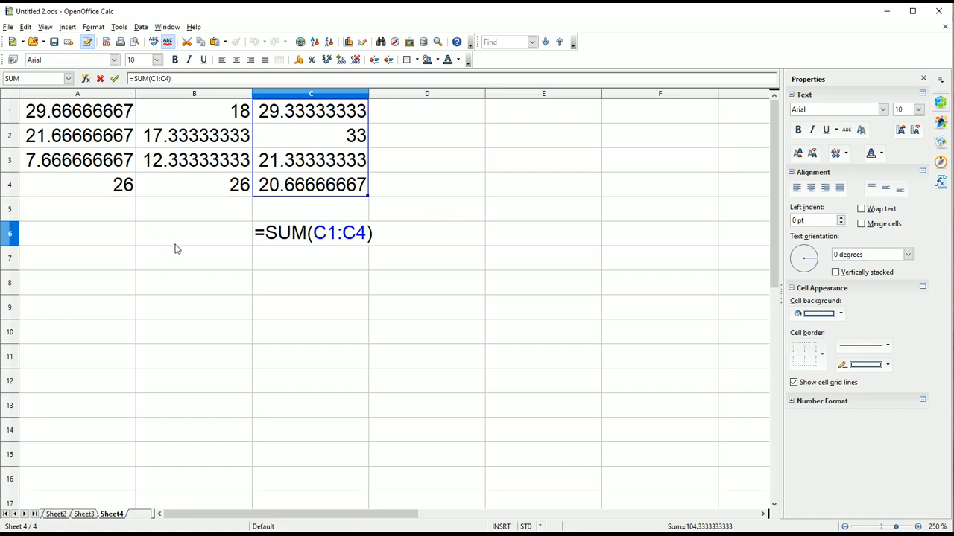
Insert one new sheet named Sheet5 after the current sheet
left_click(143, 519)
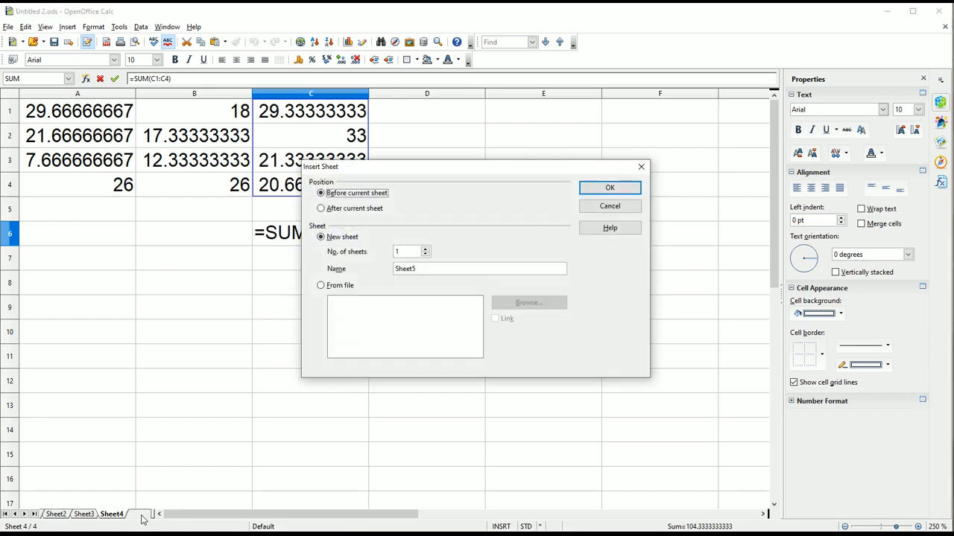
left_click(365, 210)
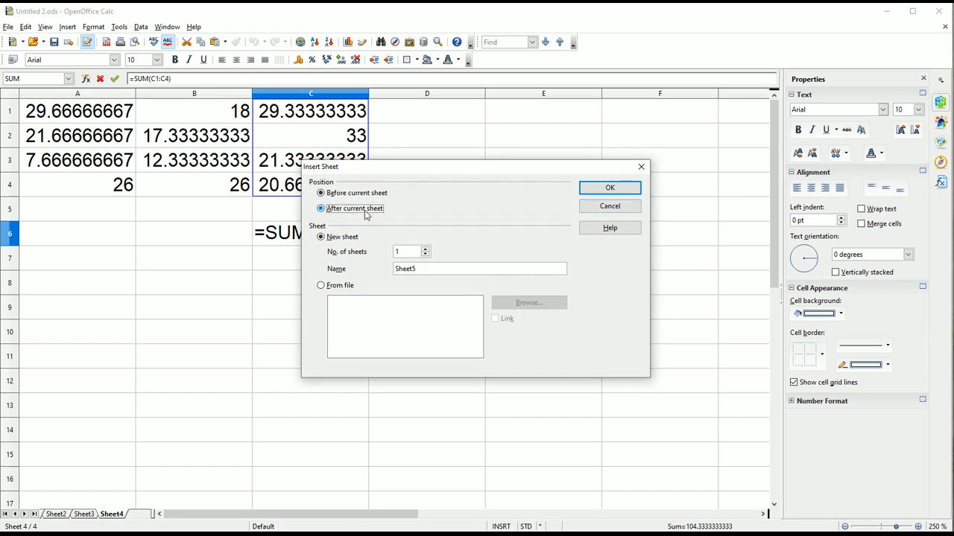
left_click(589, 188)
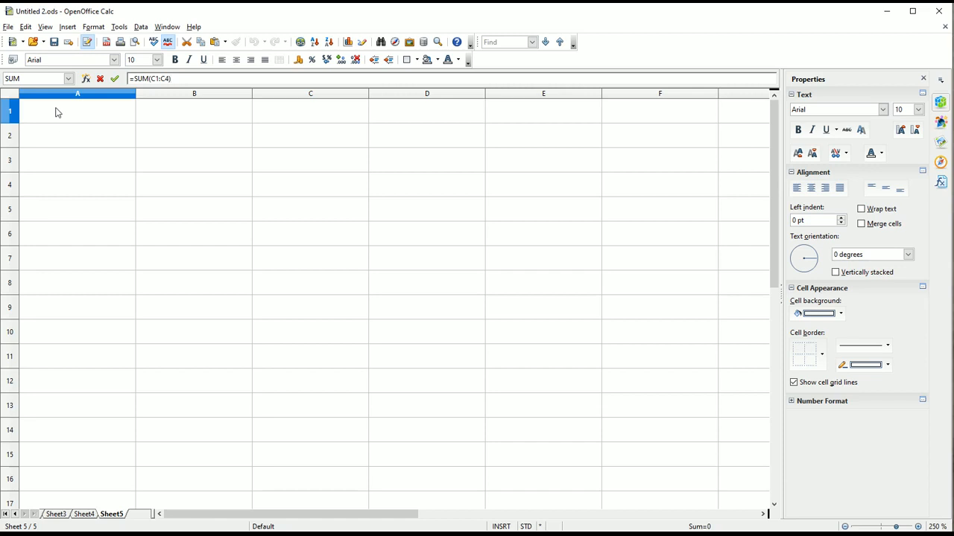
Create a new spreadsheet and save it to the Desktop as MACRO_AS_FUNCTION in ODF Spreadsheet format
left_click(13, 42)
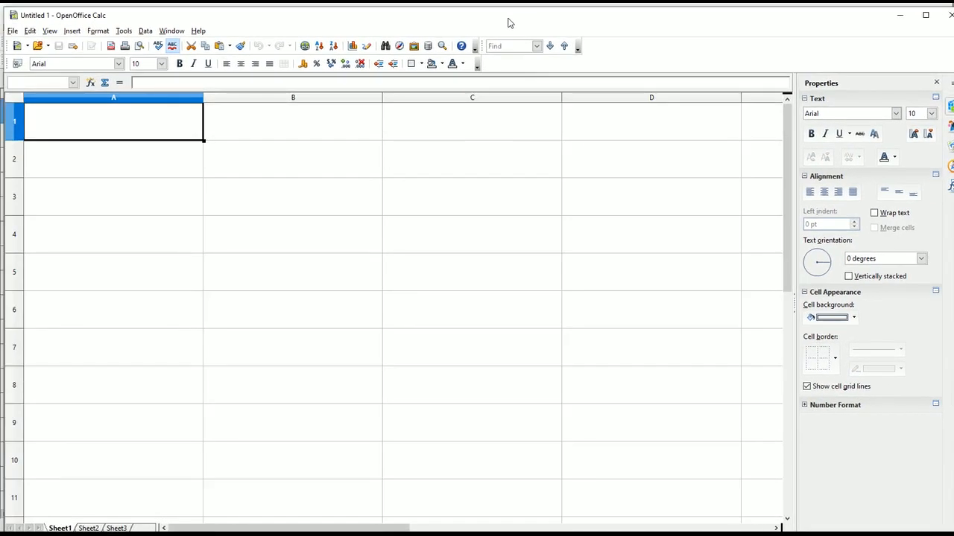
left_click(10, 33)
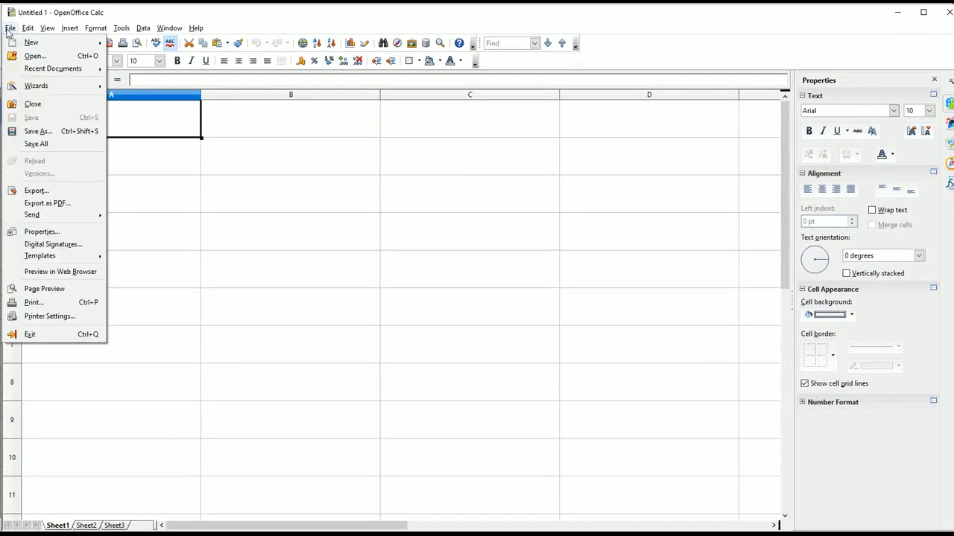
left_click(38, 131)
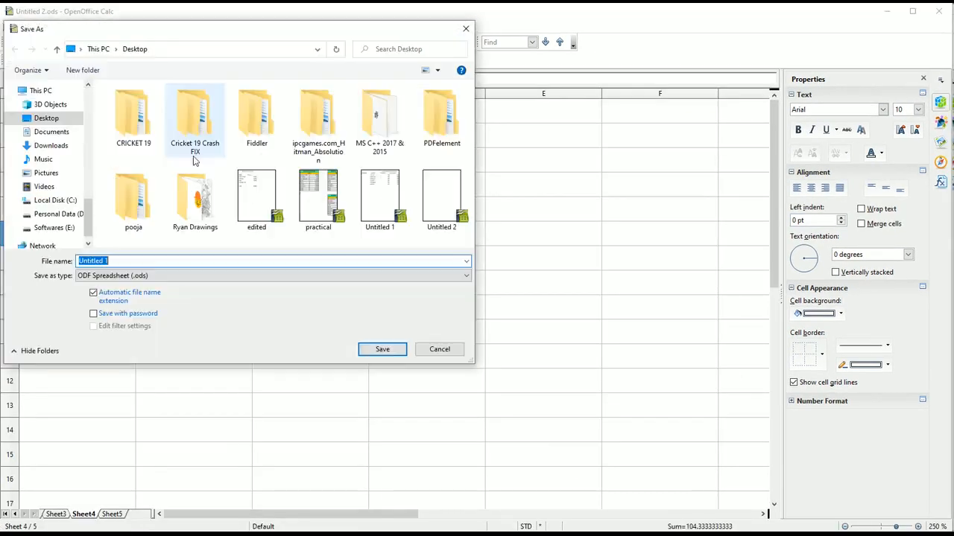
left_click_drag(341, 30, 445, 49)
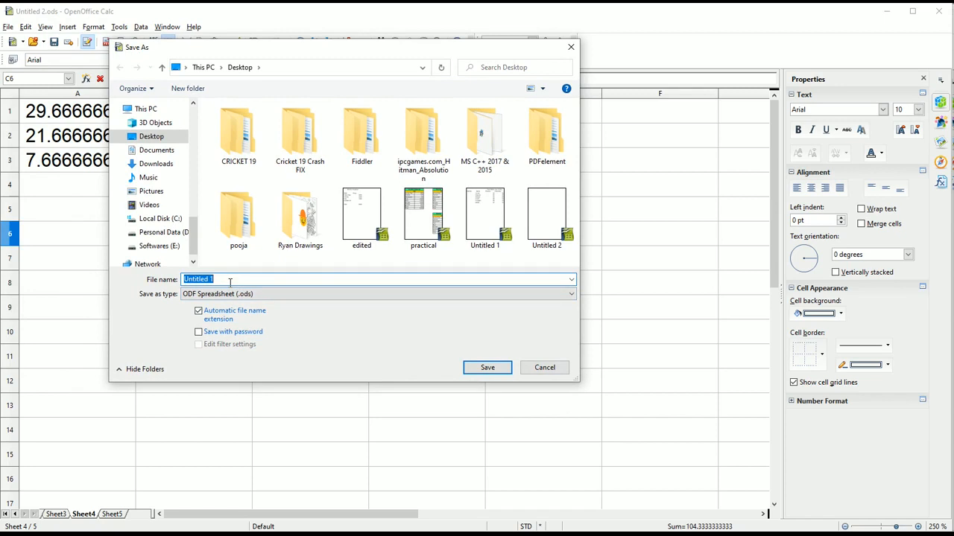
type("MACRO_AS_FUNCTION")
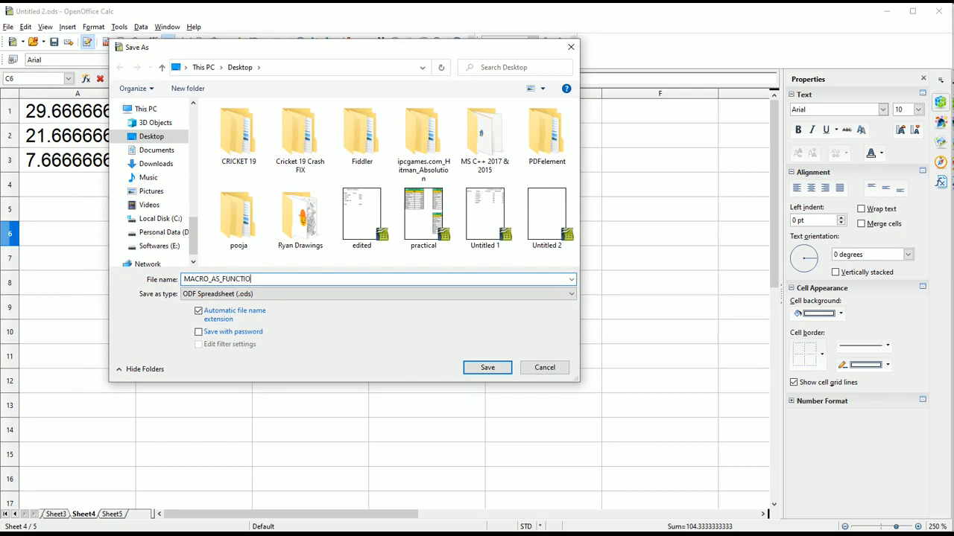
left_click(477, 369)
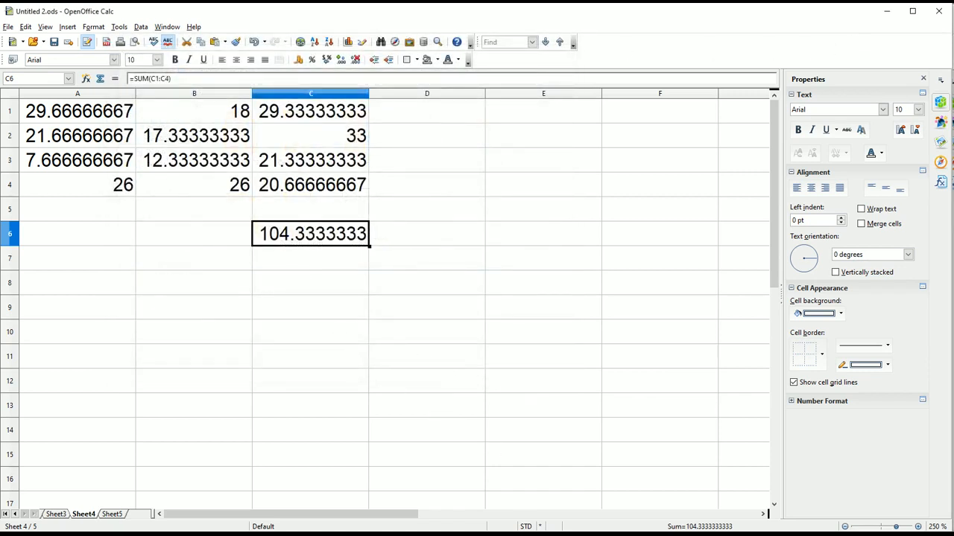
Close Untitled 2.ods, discarding its changes, and switch to MACRO_AS_FUNCTION.ods
left_click(536, 535)
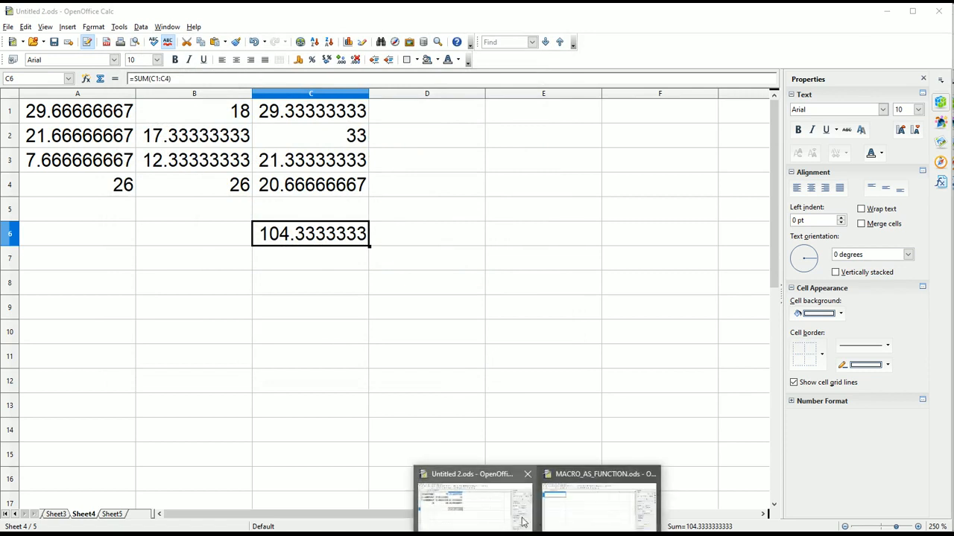
left_click(529, 475)
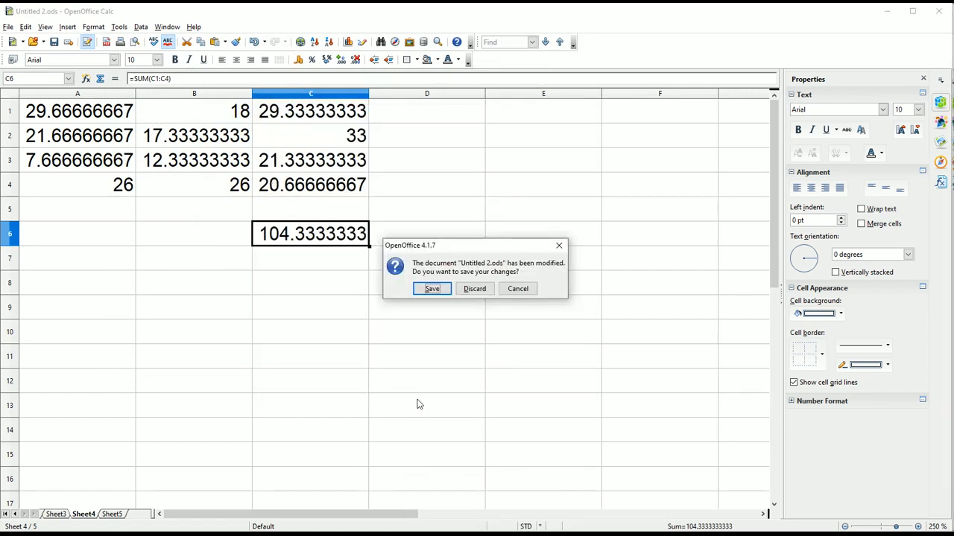
left_click(475, 288)
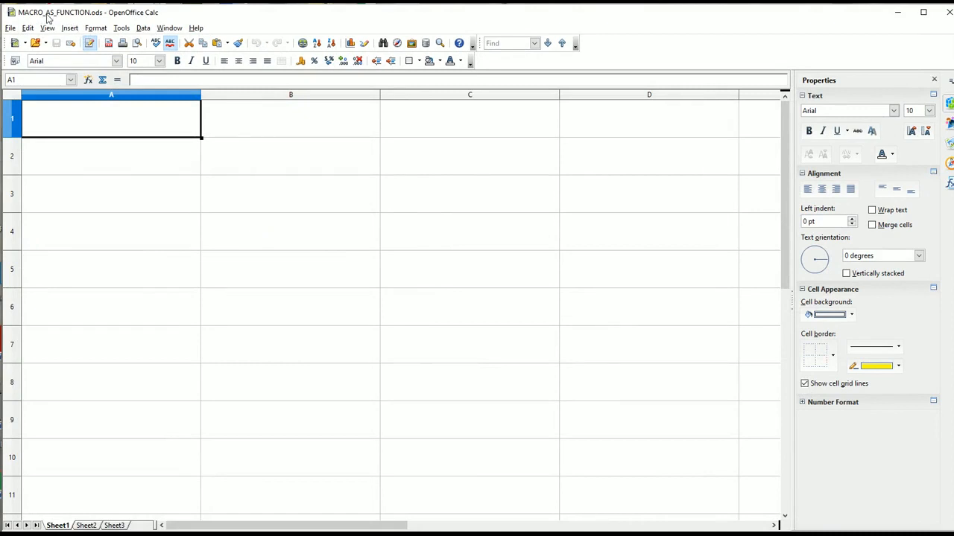
Create a new library named FUNCTION in MACRO_AS_FUNCTION.ods with the OpenOffice Basic macro organizer
left_click(120, 28)
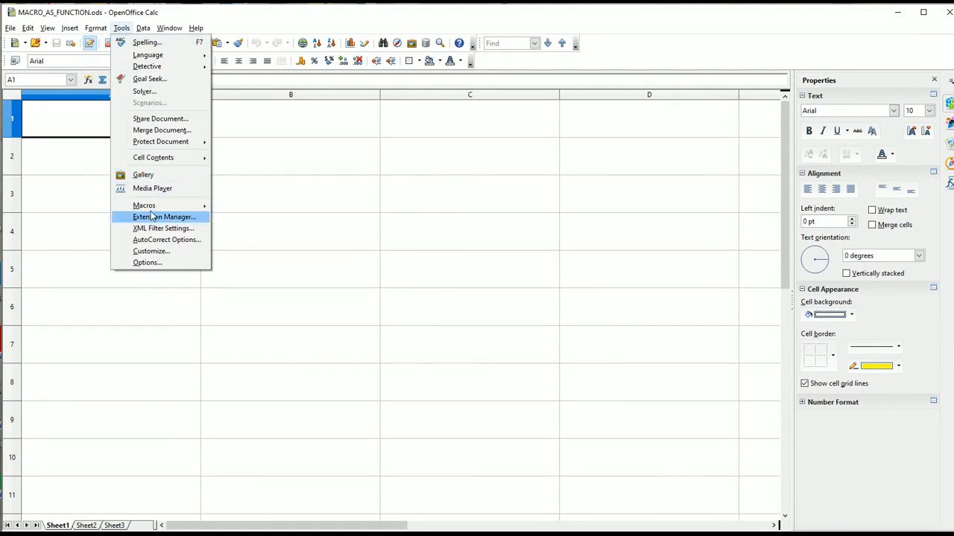
mouse_move(149, 207)
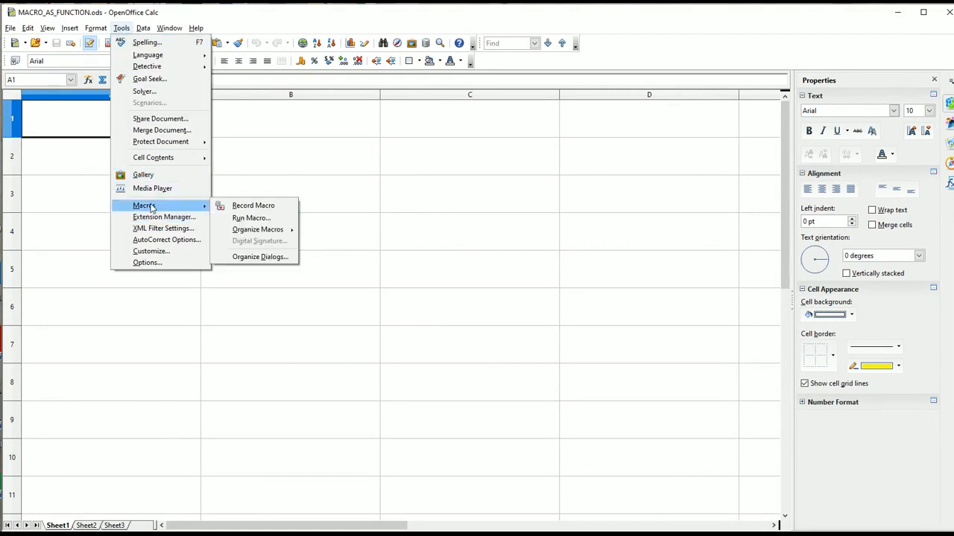
mouse_move(263, 236)
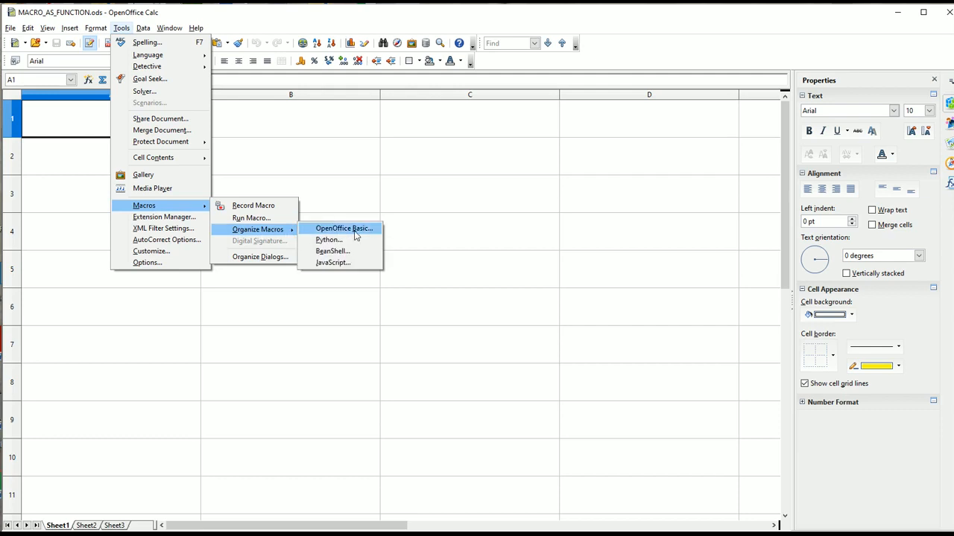
left_click(356, 231)
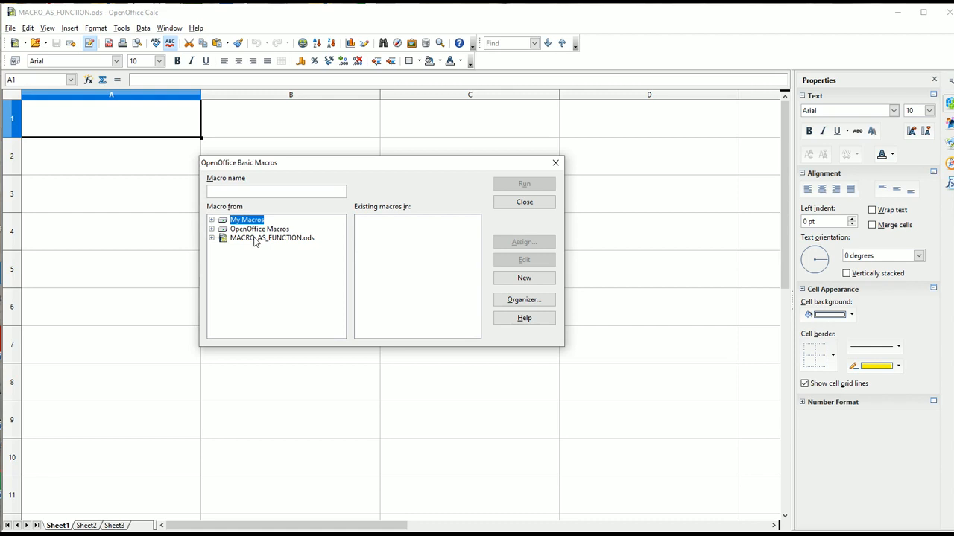
left_click(255, 240)
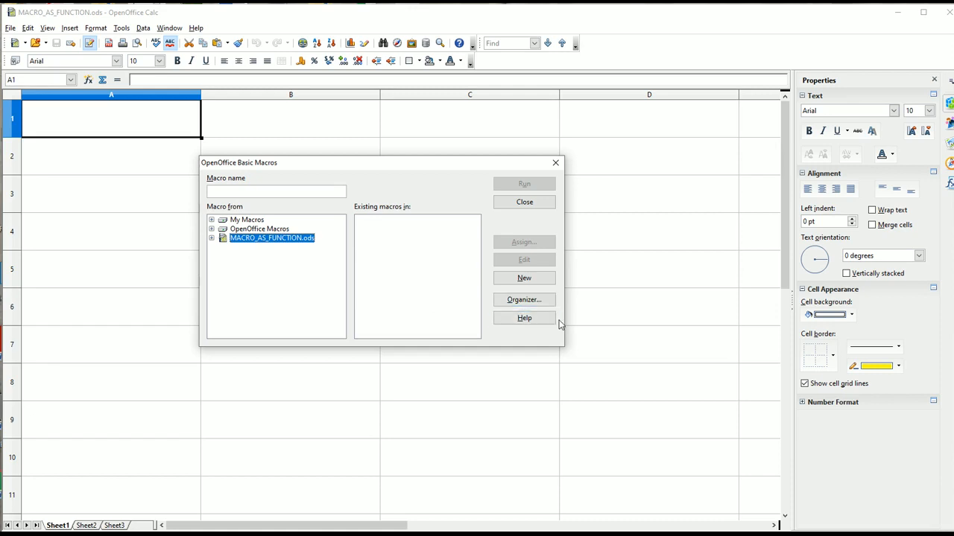
left_click(524, 301)
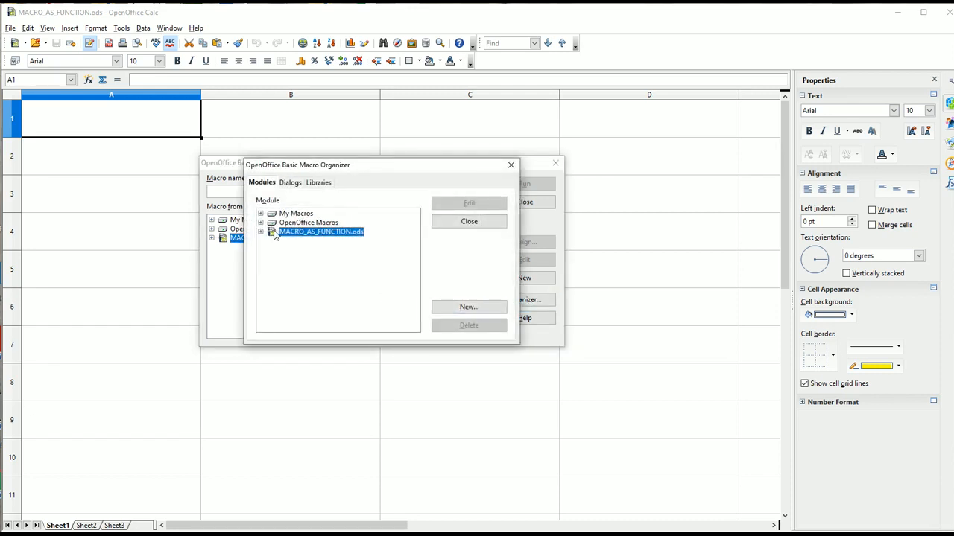
left_click(318, 184)
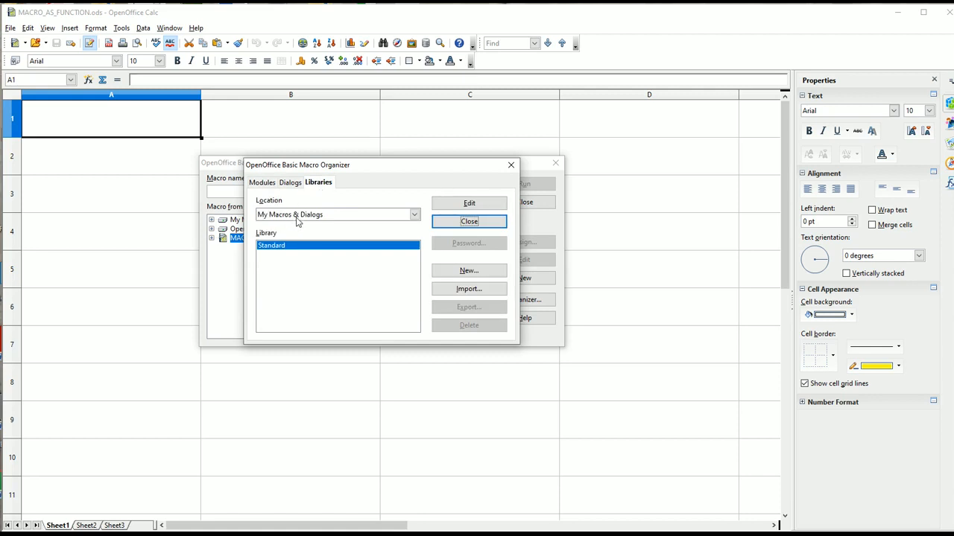
left_click(296, 215)
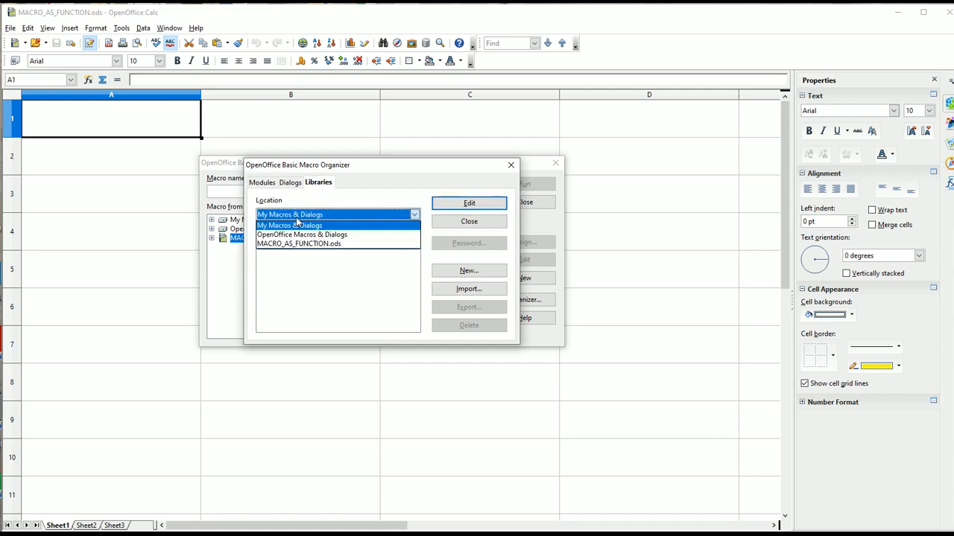
left_click(333, 246)
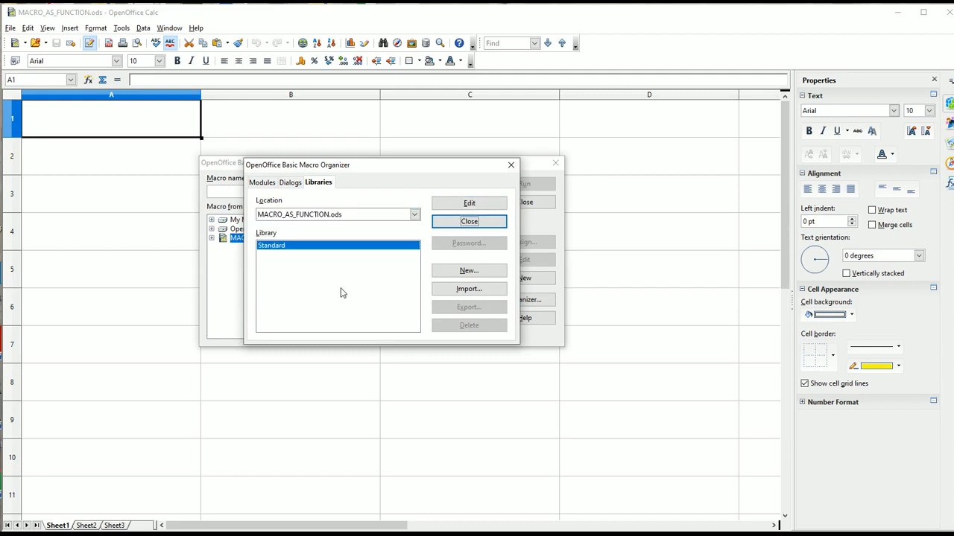
left_click(469, 273)
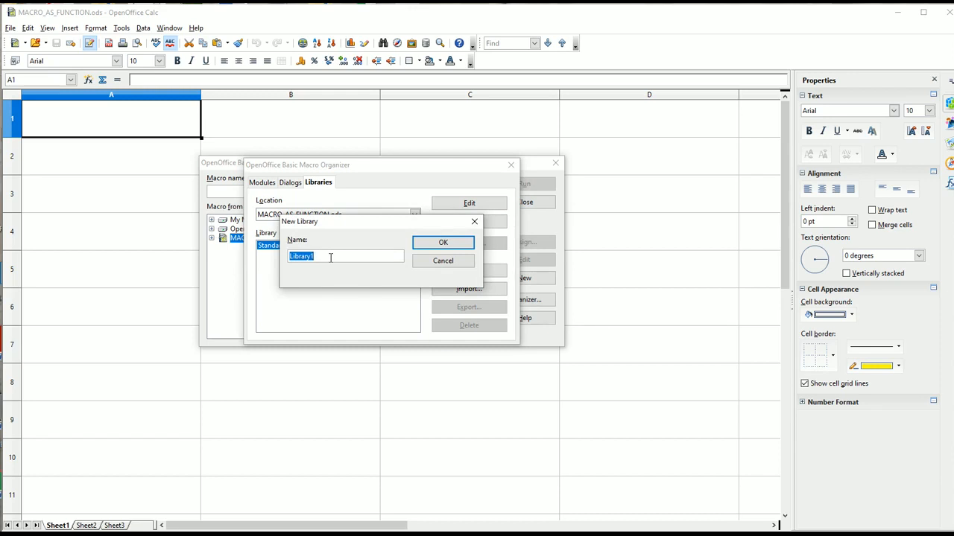
type("FUNCTION")
left_click(423, 244)
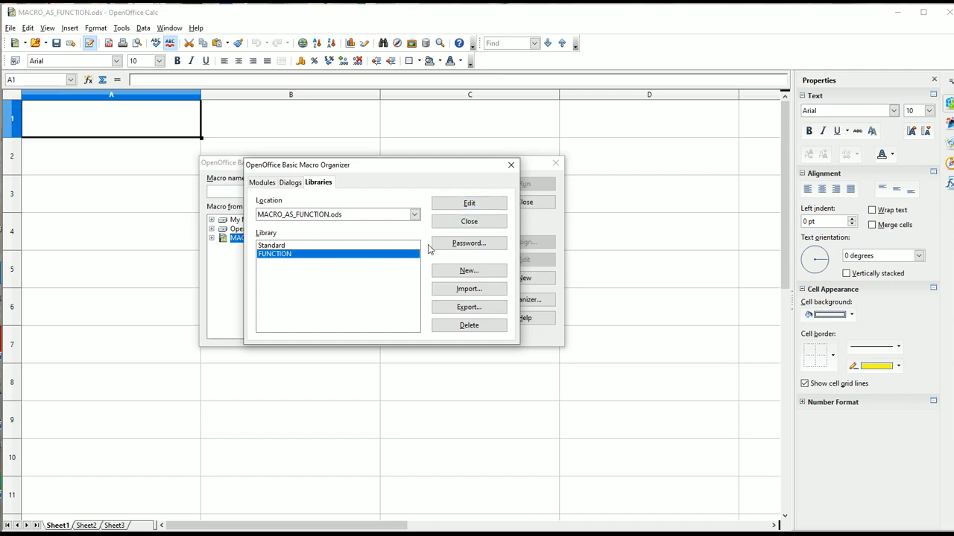
Open the FUNCTION library's code for editing and start a new line below End Sub
left_click(469, 203)
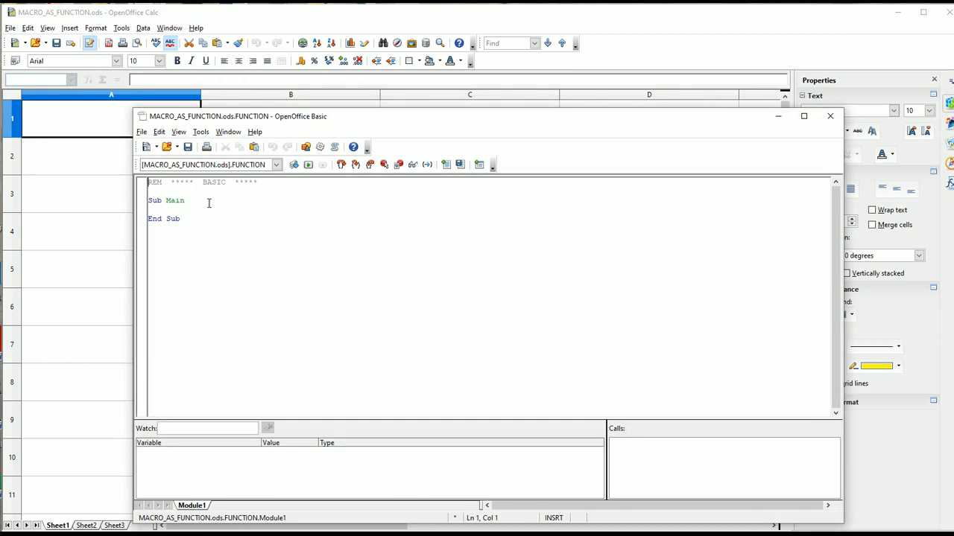
left_click(186, 217)
key("Return")
type("fUNCTION")
key("BackSpace")
key("BackSpace")
key("BackSpace")
key("BackSpace")
key("BackSpace")
key("BackSpace")
key("BackSpace")
key("BackSpace")
key("BackSpace")
Write the function abc() below End Sub with the body abc=1000, close it with end function, and save the library
type("Function abc")
type("()")
key("Tab")
type("abc=1000")
key("Return")
key("BackSpace")
type("end fu")
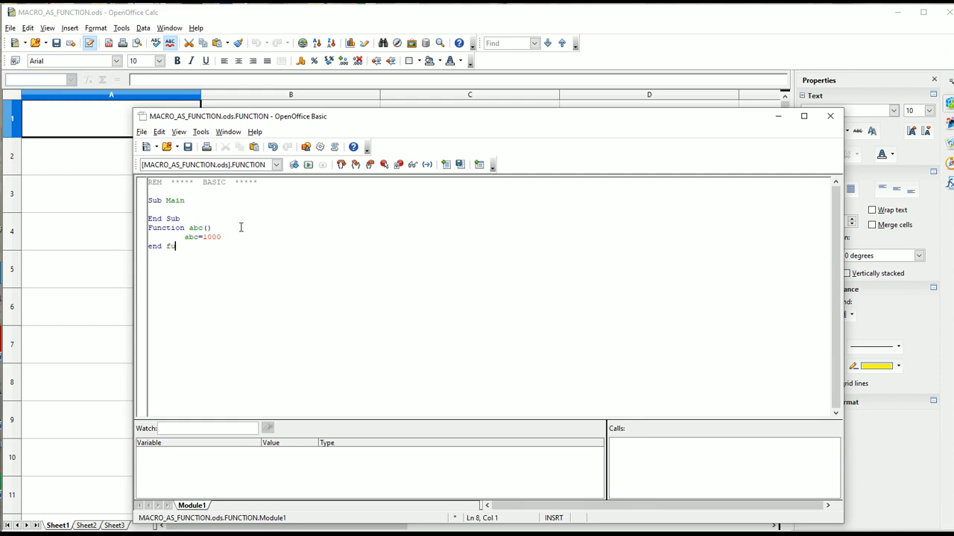
type("nction")
left_click_drag(232, 239, 184, 237)
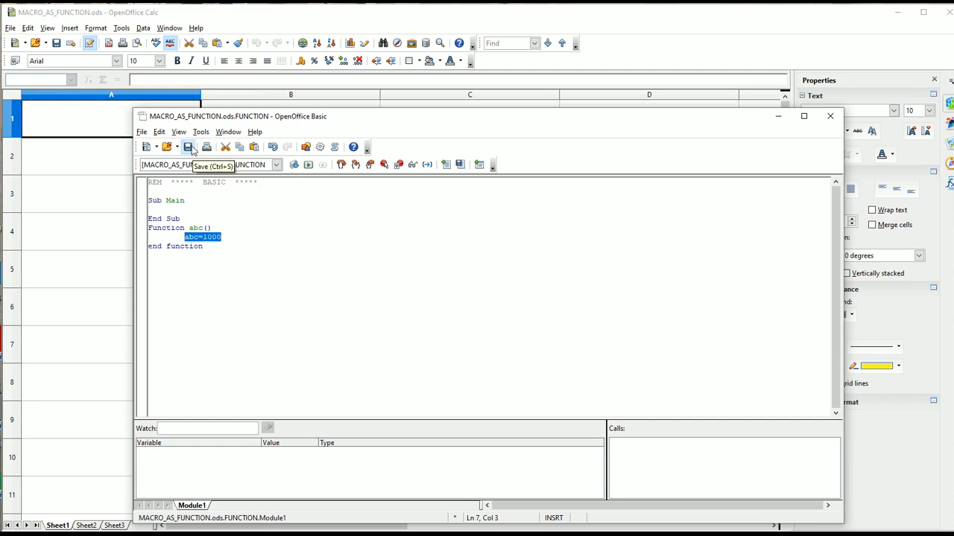
left_click(189, 147)
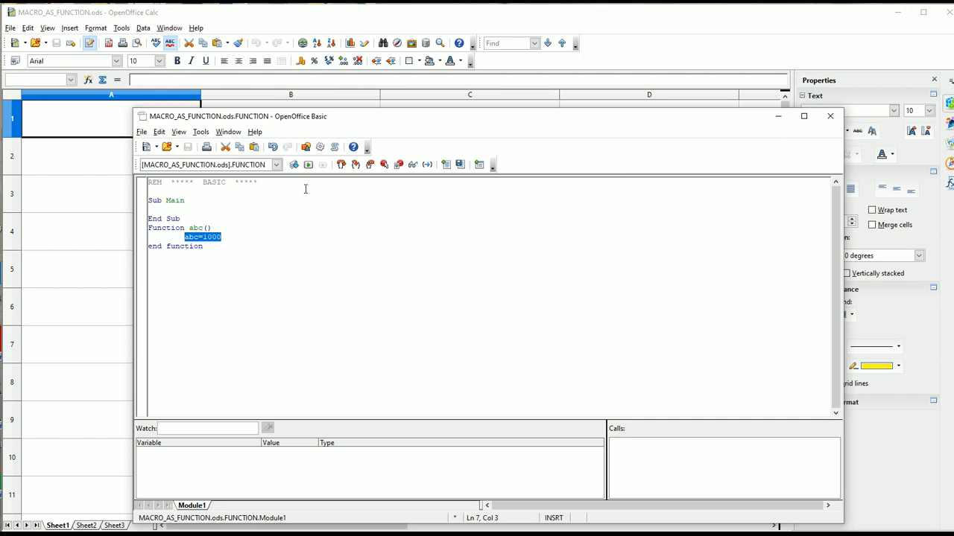
Close the macro editor and enter the formula =abc() in cell B2 of Sheet1
left_click(830, 115)
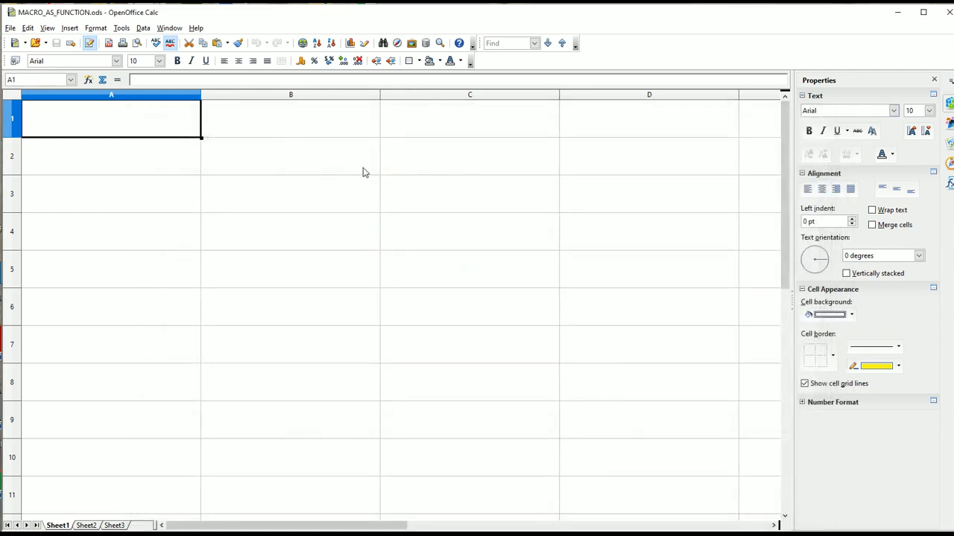
left_click(295, 171)
type("=abc")
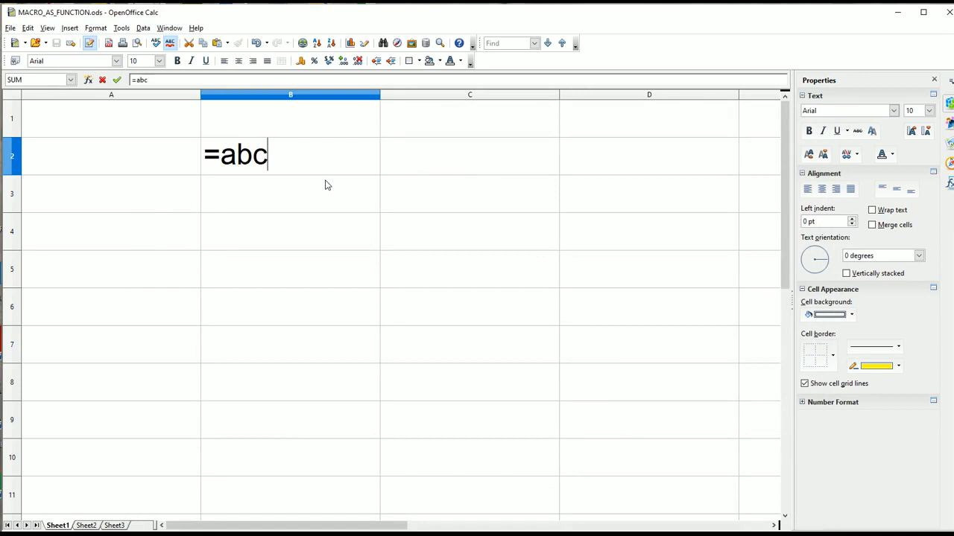
type("()")
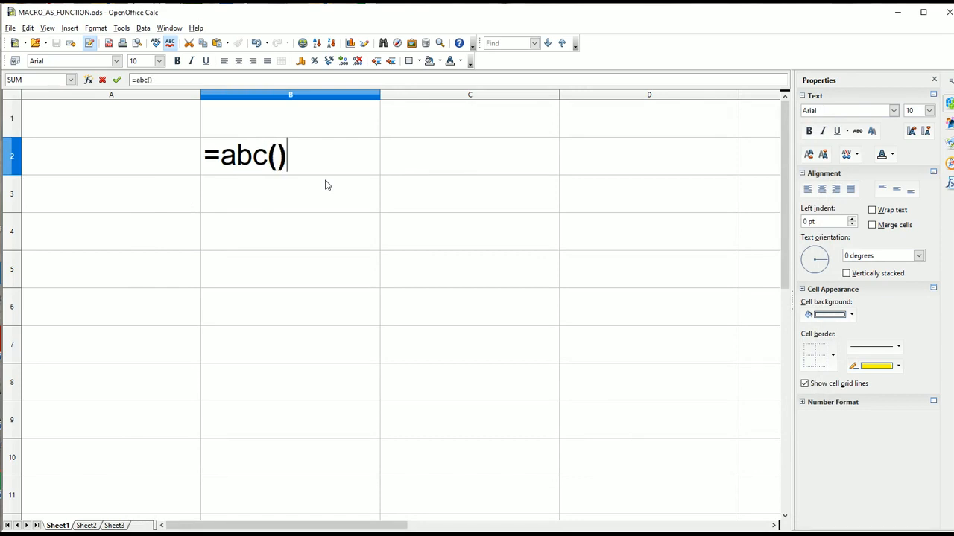
key("Return")
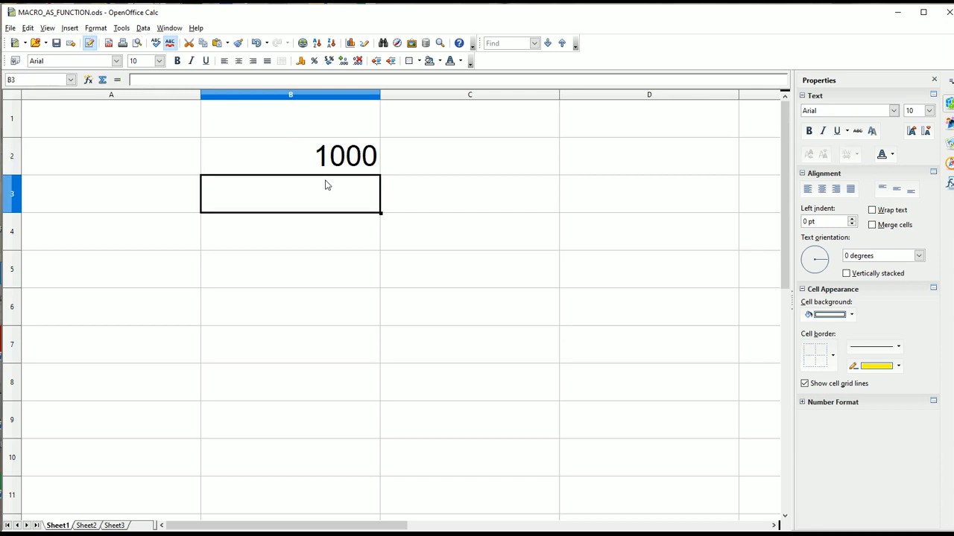
Enter the formula =abc() in cells B3 and C7 as well
type("=abc()")
key("Return")
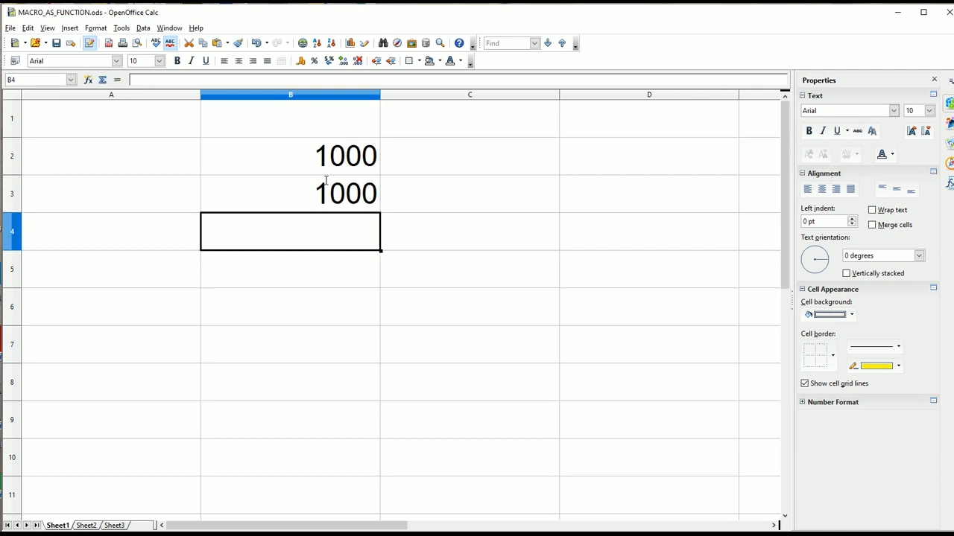
key("Down")
key("Down")
key("Down")
key("Right")
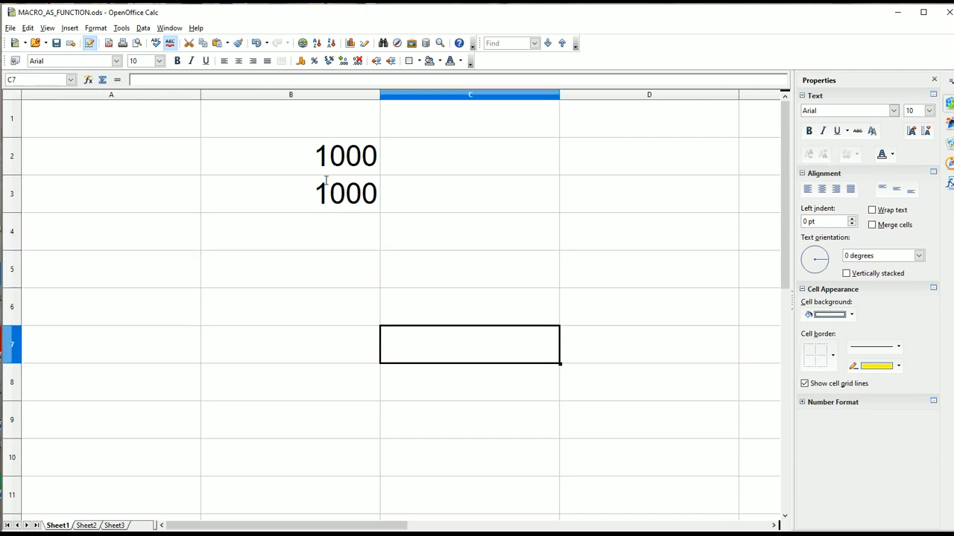
type("=abc()")
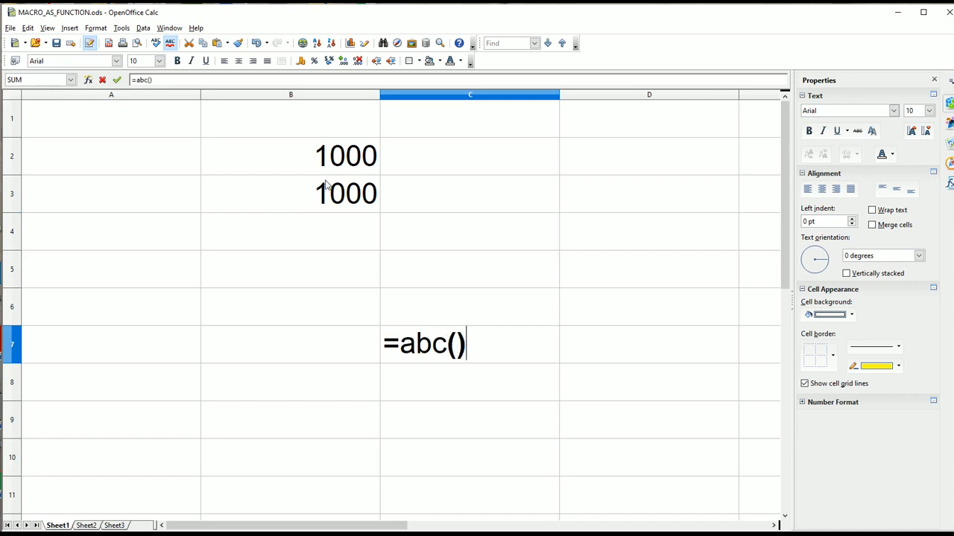
key("Return")
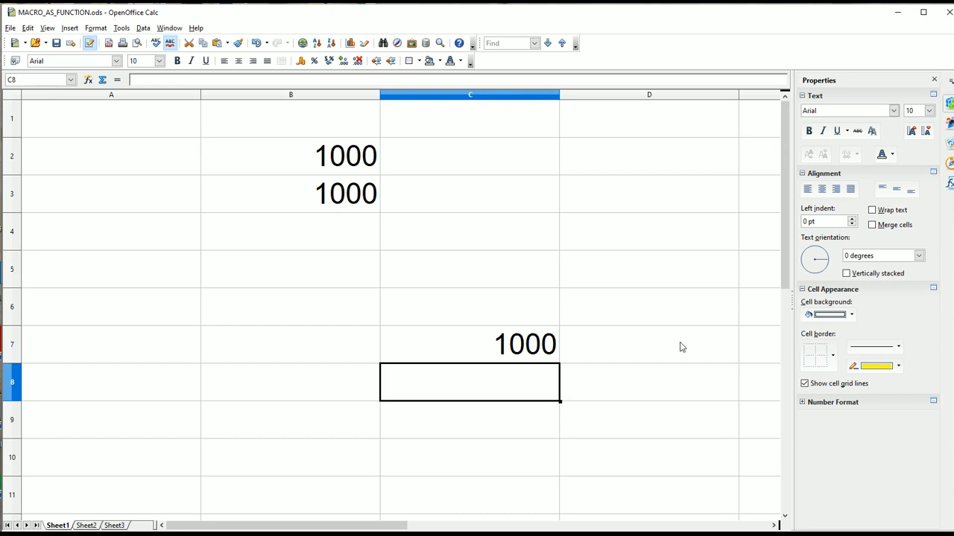
Open the formula in B2, insert a reference to B6 between its parentheses, and remove that reference again
left_click(342, 158)
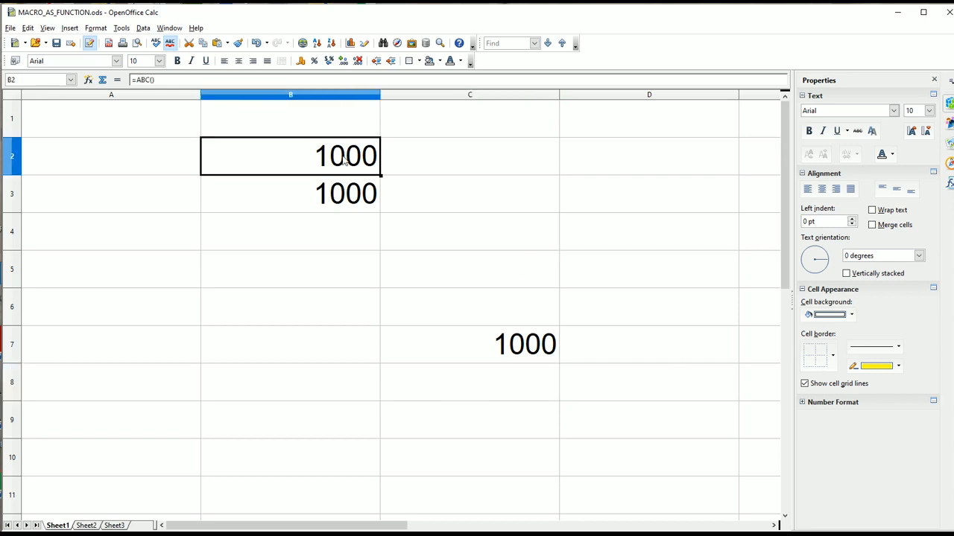
left_click(159, 81)
left_click(291, 157)
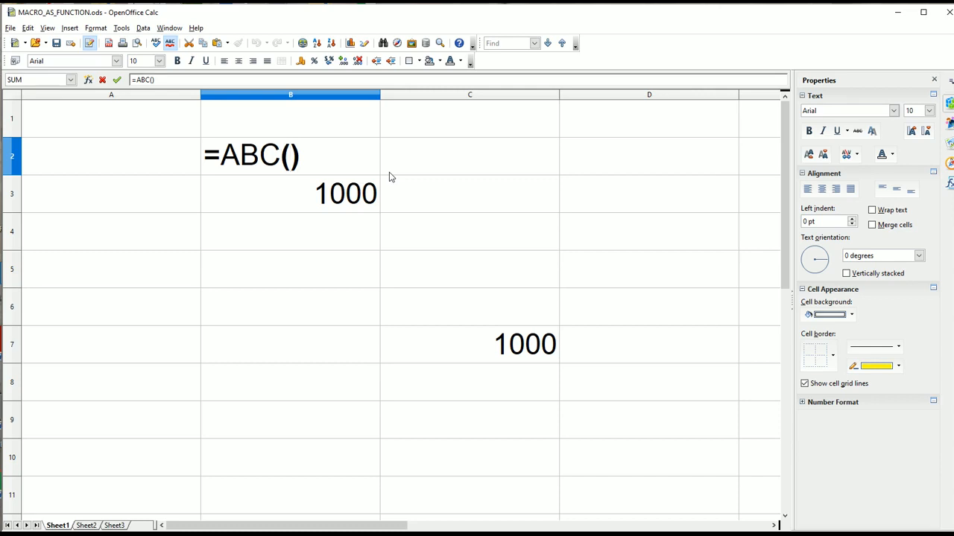
left_click(326, 315)
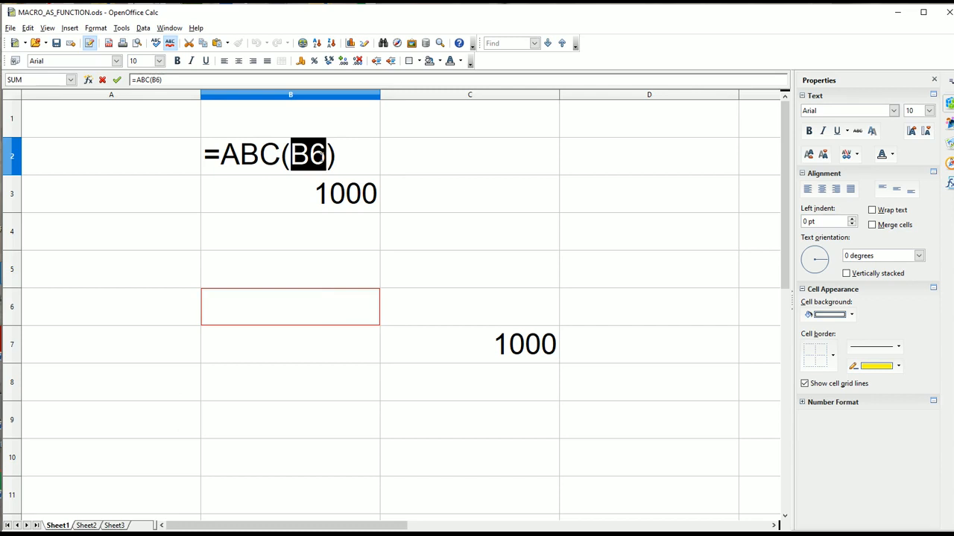
type("B")
key("BackSpace")
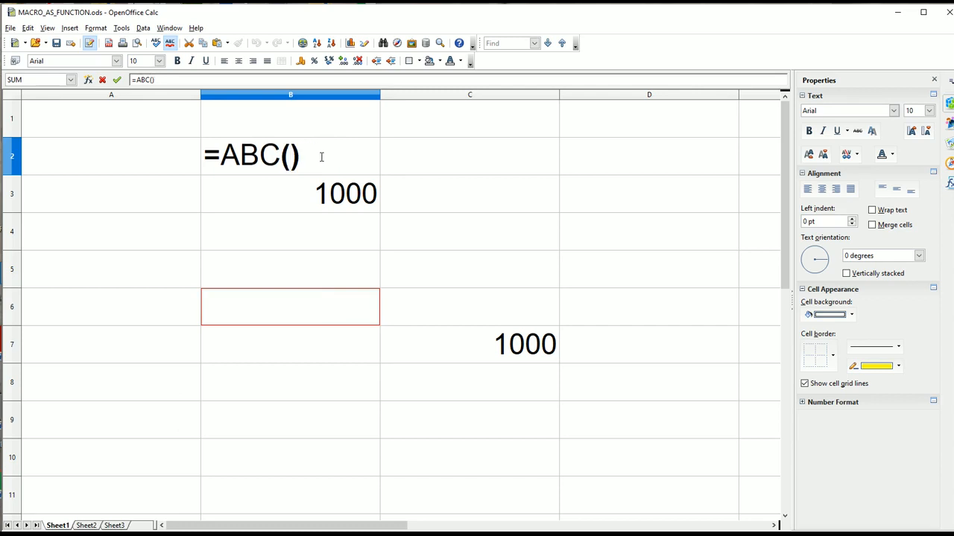
key("Return")
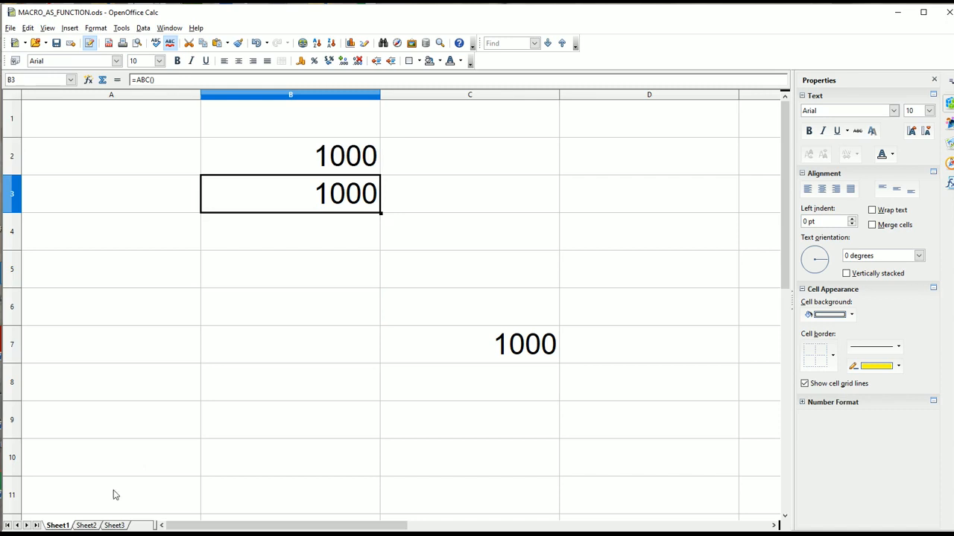
Switch to Sheet2 and enter 50 in cell A1 and 60 in cell A2
left_click(94, 525)
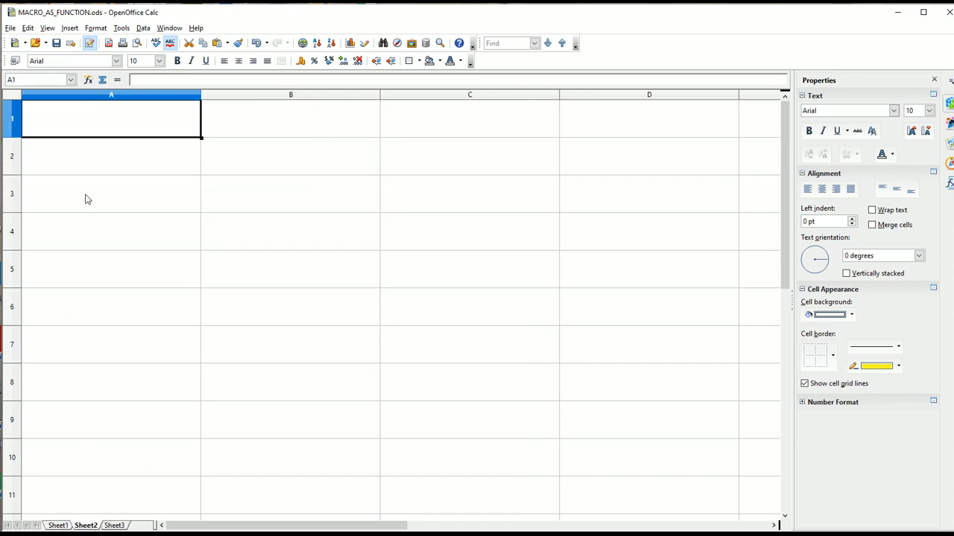
type("50")
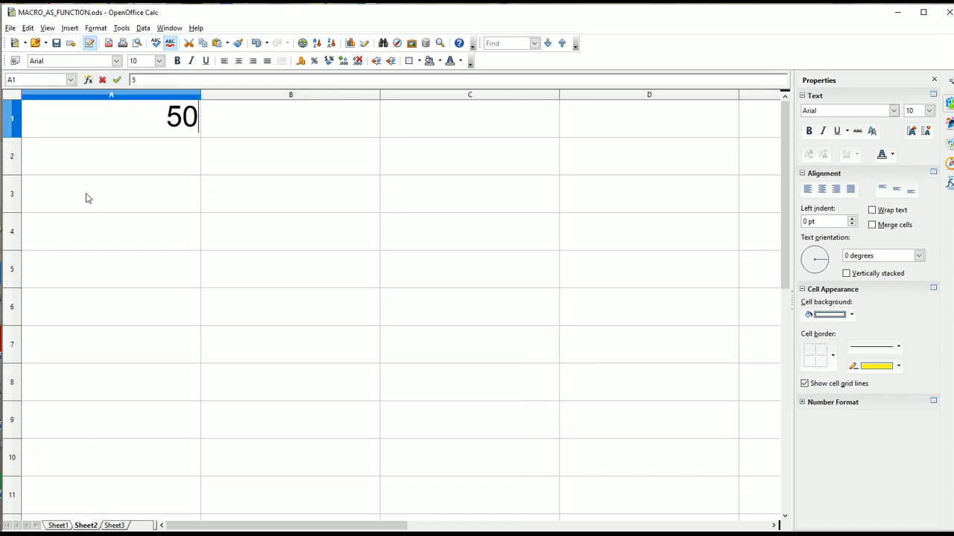
key("Return")
type("60")
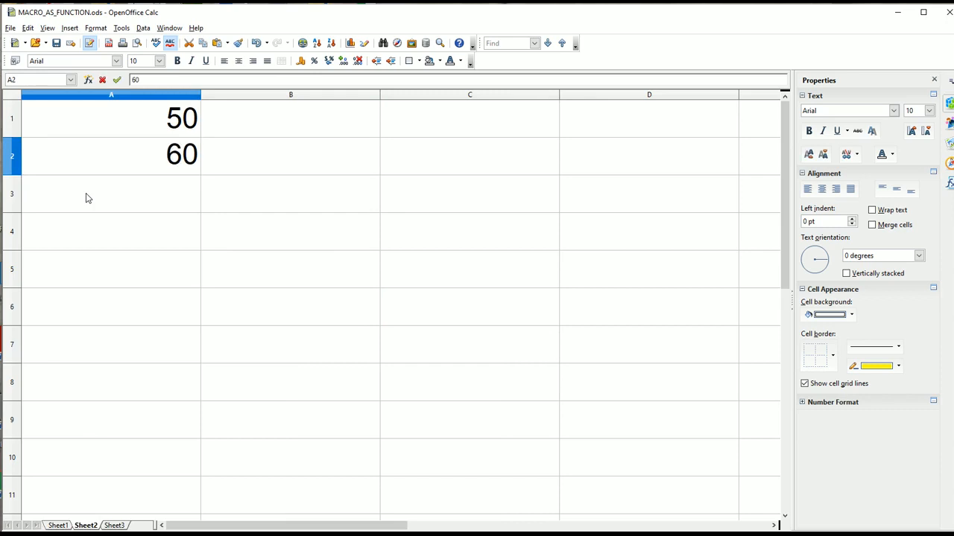
key("Up")
key("Down")
key("Up")
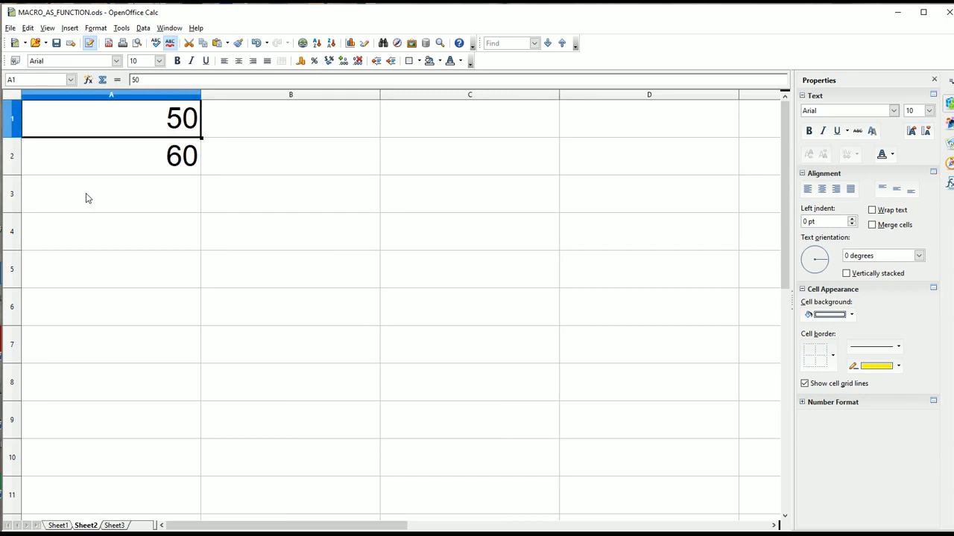
key("Down")
key("Up")
key("Down")
key("Up")
key("Down")
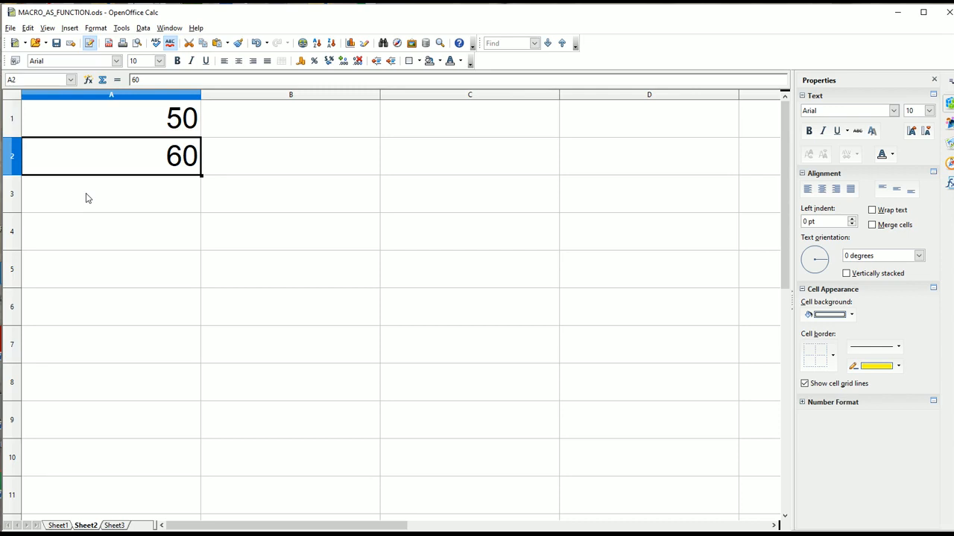
Create a new module named argument in the Standard library of MACRO_AS_FUNCTION.ods with the OpenOffice Basic macro organizer
left_click(121, 28)
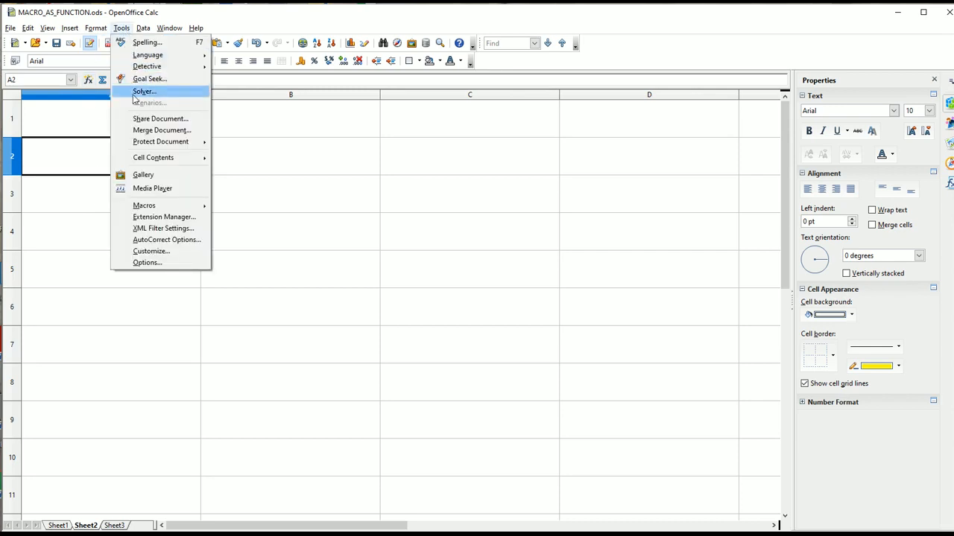
mouse_move(163, 208)
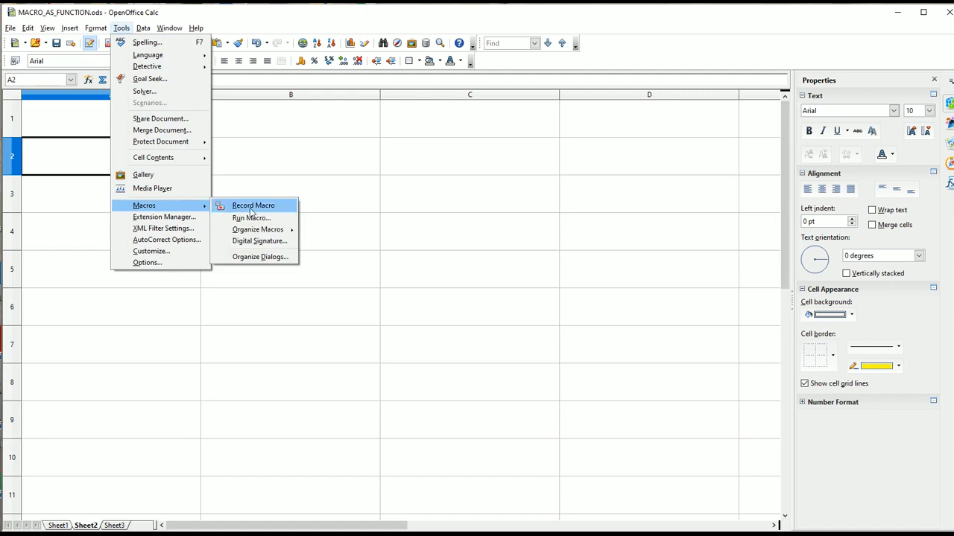
mouse_move(265, 233)
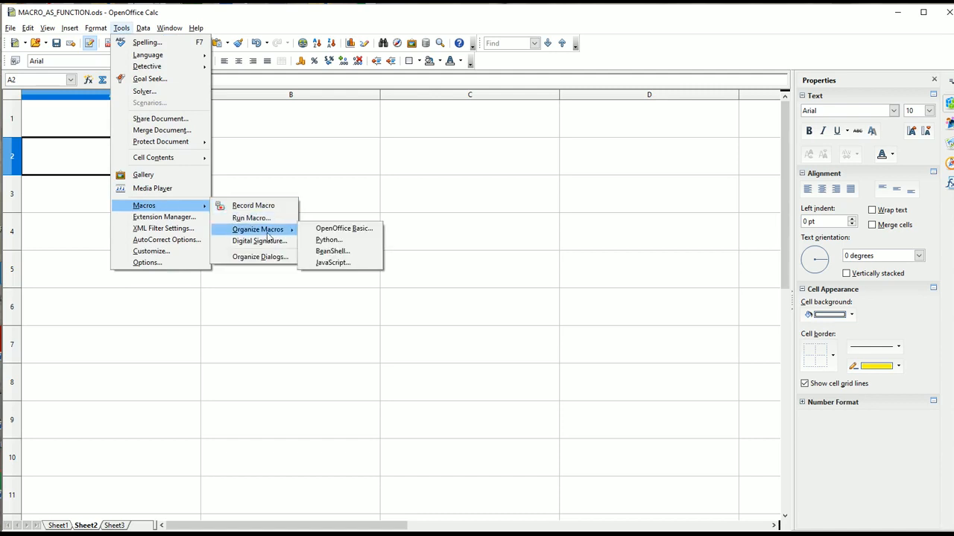
left_click(335, 228)
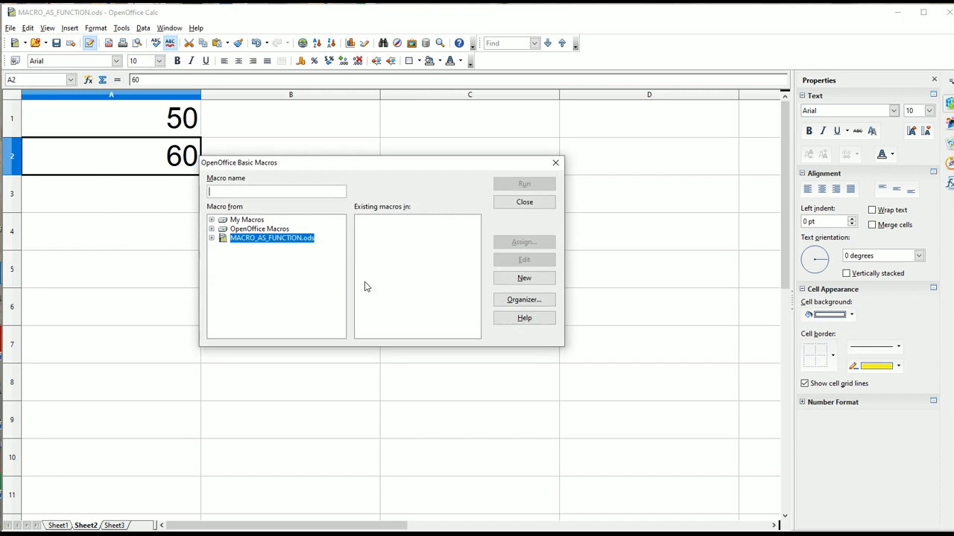
left_click(211, 238)
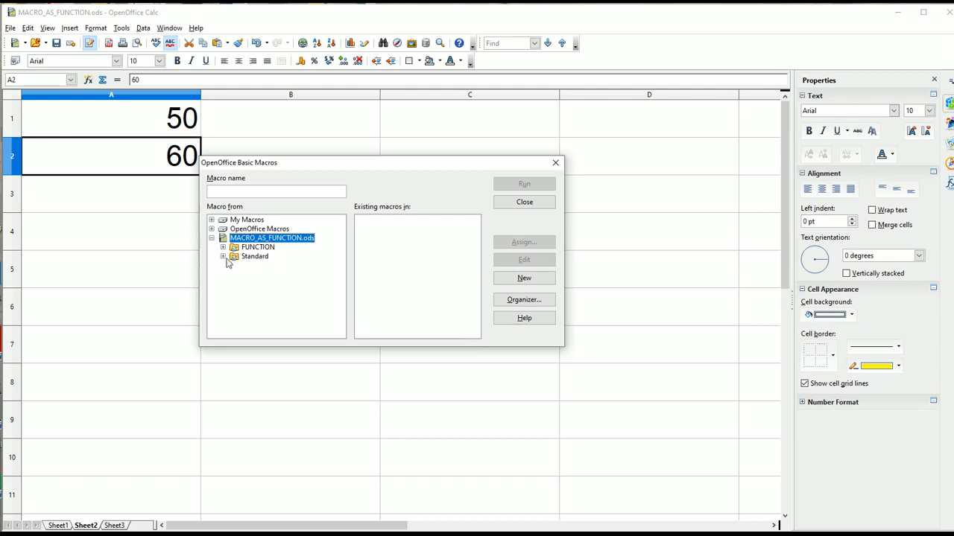
left_click(261, 259)
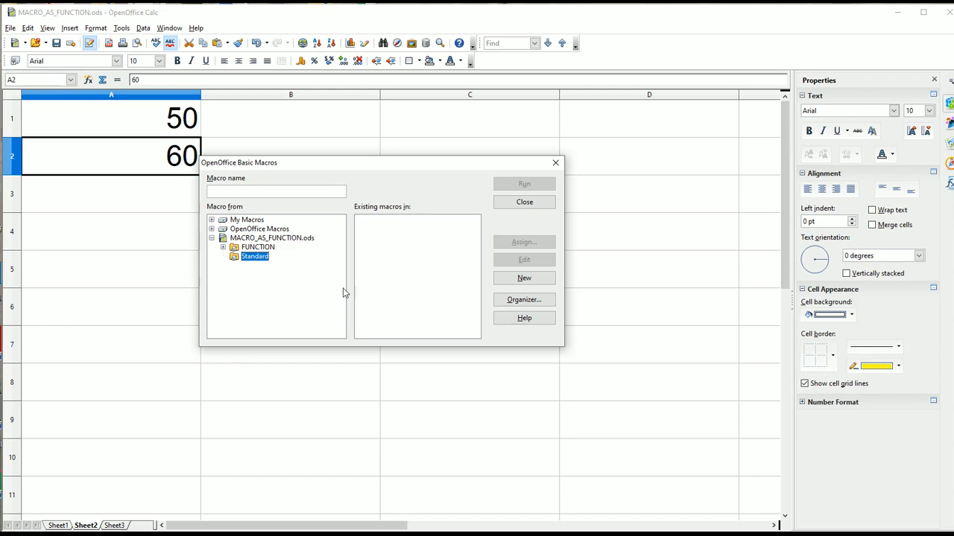
left_click(522, 278)
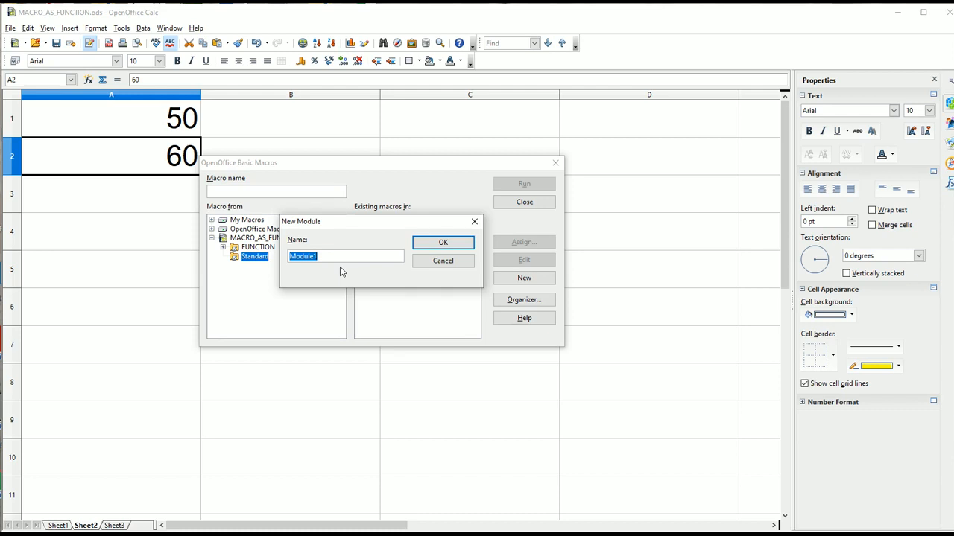
type("argument")
left_click(429, 246)
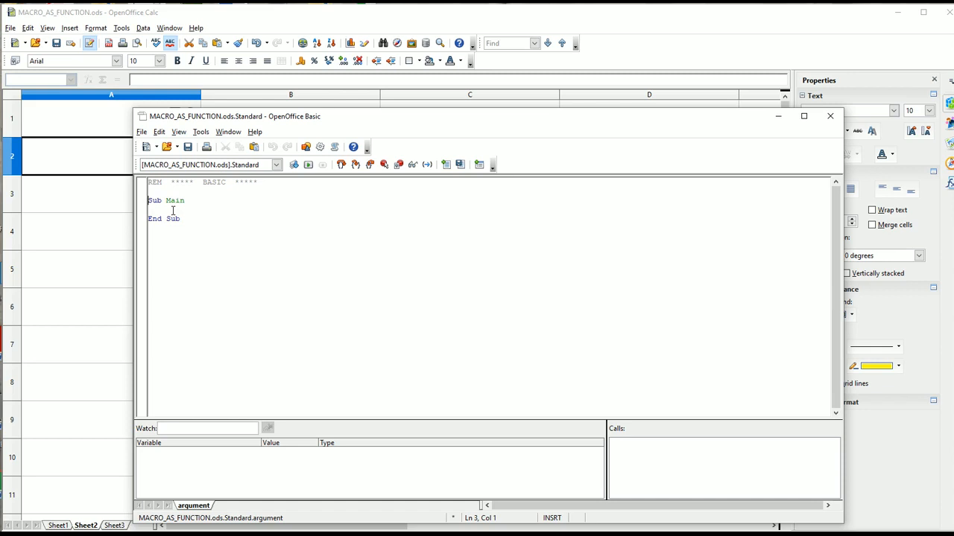
Replace the Sub Main block with the header Function NewSum() and begin a Dim statement
left_click_drag(195, 224, 146, 201)
key("Delete")
type("Function NewSum()")
type("Dim")
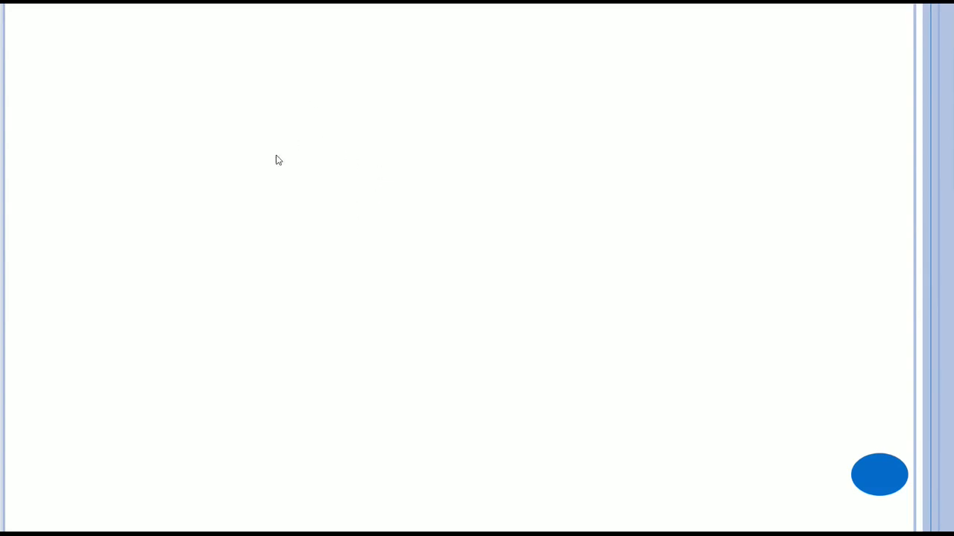
Switch to the PowerPoint slide show and handwrite a=50 and b=60 in red pen on the blank last slide
left_click(236, 130)
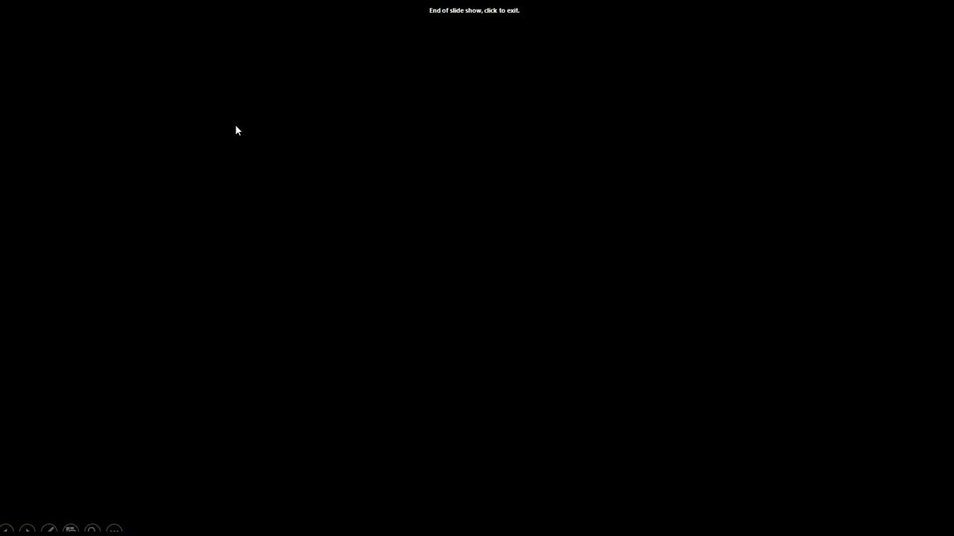
left_click(6, 528)
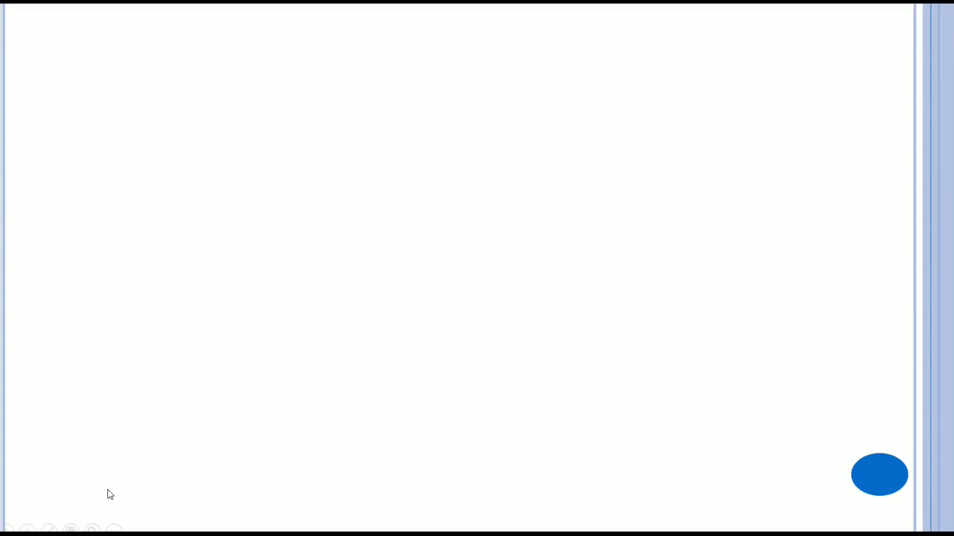
left_click(48, 529)
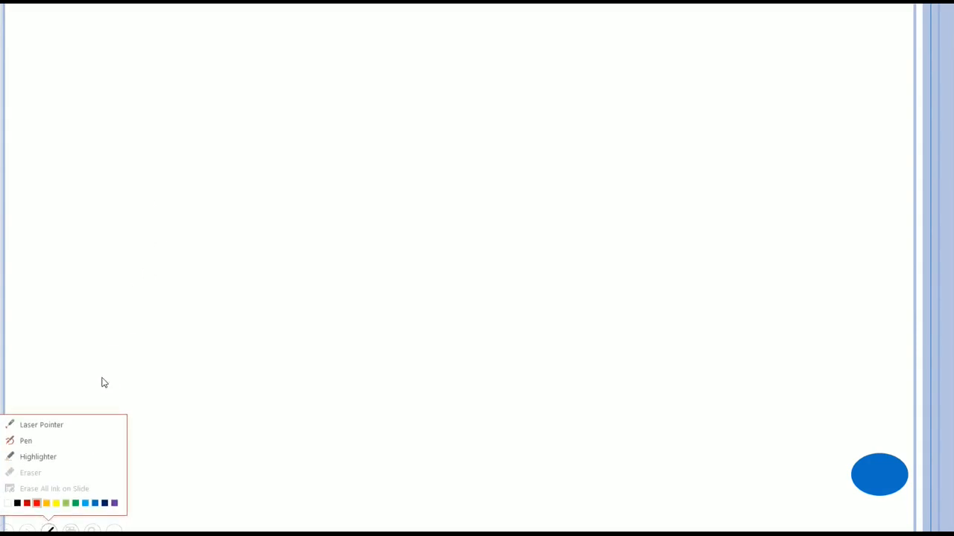
left_click(82, 443)
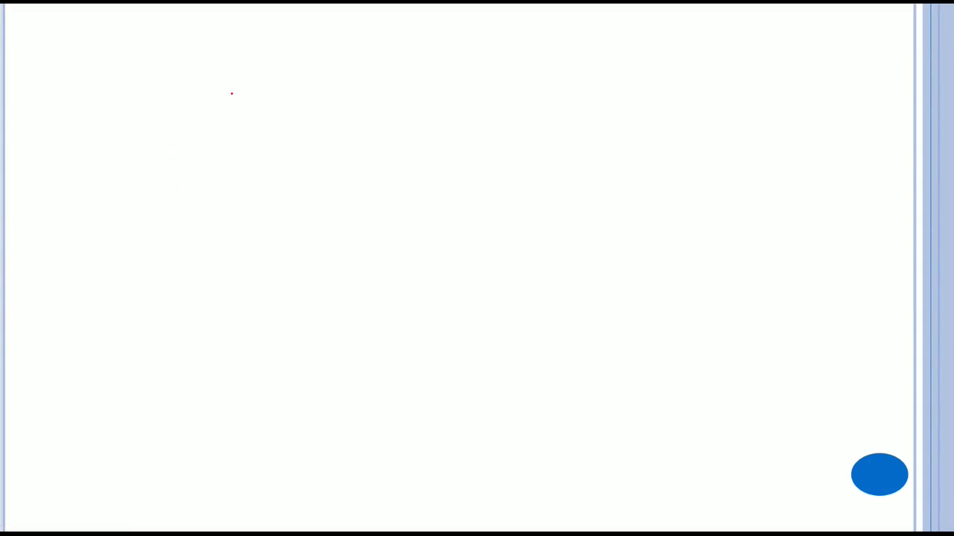
mouse_move(218, 48)
left_mouse_down()
mouse_move(232, 76)
mouse_move(257, 52)
mouse_move(262, 62)
left_mouse_up()
left_click_drag(289, 28, 274, 67)
left_click_drag(309, 40, 306, 42)
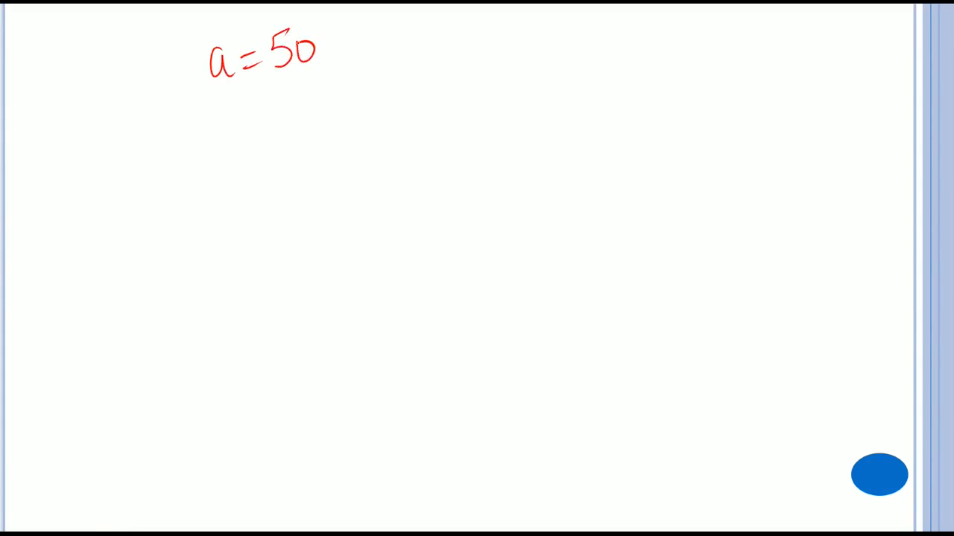
mouse_move(228, 102)
left_mouse_down()
mouse_move(242, 122)
mouse_move(232, 136)
left_mouse_up()
mouse_move(257, 114)
left_mouse_down()
mouse_move(271, 108)
mouse_move(283, 118)
left_mouse_up()
mouse_move(302, 88)
left_mouse_down()
mouse_move(290, 114)
mouse_move(311, 100)
left_mouse_up()
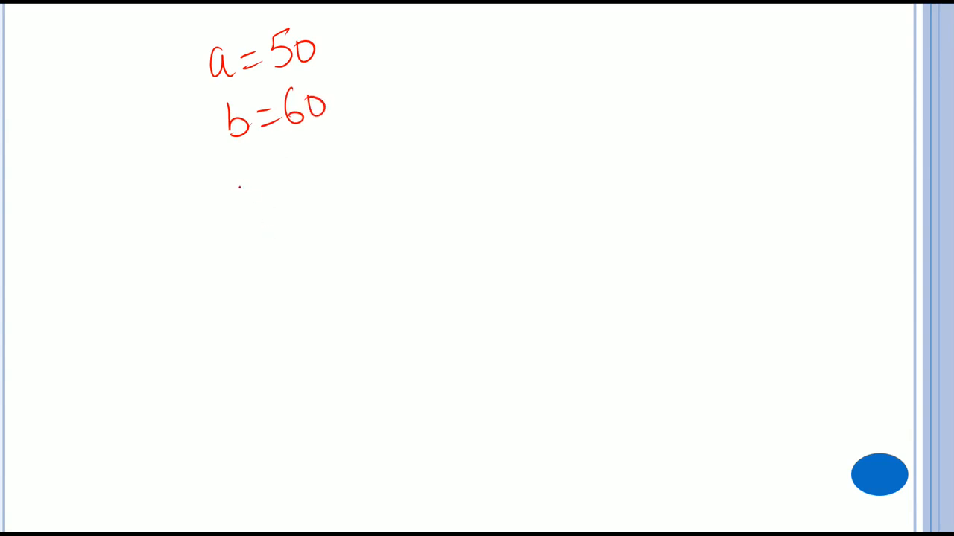
Handwrite c=a+b below b=60, circle a and b, and draw an underlined arrow from the sum to c
mouse_move(239, 183)
left_mouse_down()
mouse_move(248, 218)
mouse_move(278, 187)
left_mouse_up()
left_click_drag(258, 204, 325, 192)
left_click_drag(336, 150, 337, 183)
mouse_move(324, 174)
left_mouse_down()
mouse_move(344, 162)
mouse_move(359, 176)
left_mouse_up()
mouse_move(298, 160)
left_mouse_down()
mouse_move(307, 163)
mouse_move(288, 173)
mouse_move(298, 160)
left_mouse_up()
left_click_drag(350, 136, 347, 143)
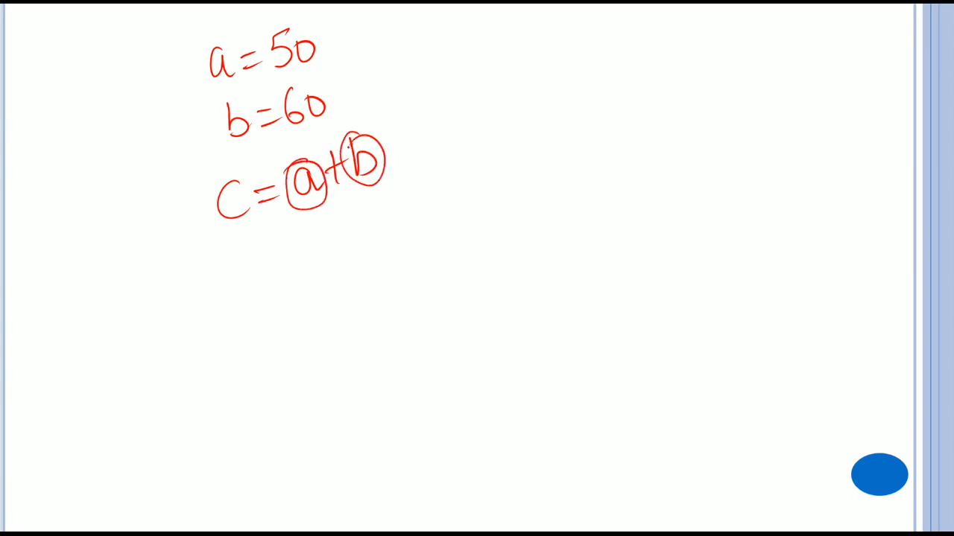
mouse_move(325, 220)
left_mouse_down()
mouse_move(365, 198)
mouse_move(256, 261)
mouse_move(240, 234)
mouse_move(258, 247)
left_mouse_up()
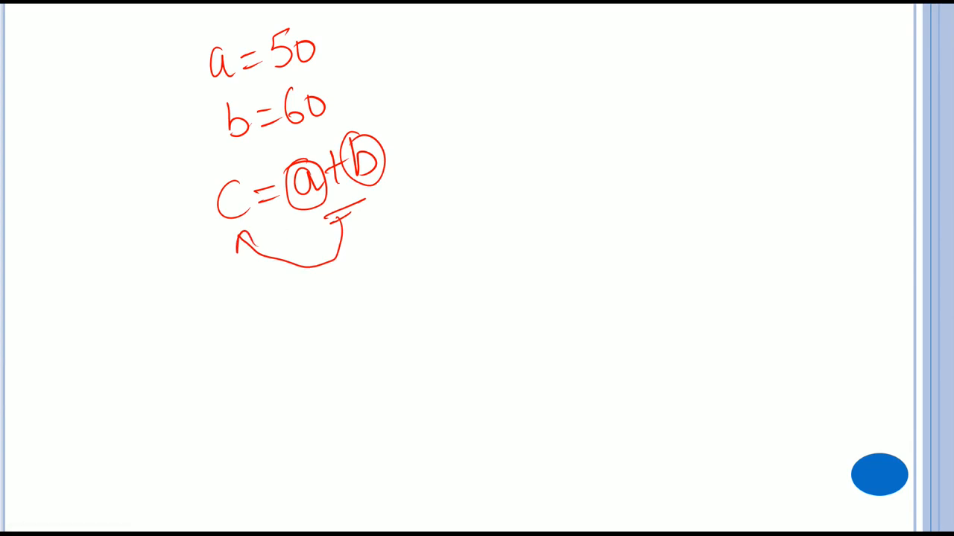
Mark 50 and 60 with red ticks and circle the handwritten variables a, b and c
mouse_move(324, 42)
left_mouse_down()
mouse_move(328, 54)
mouse_move(347, 24)
left_mouse_up()
mouse_move(336, 97)
left_mouse_down()
mouse_move(341, 109)
mouse_move(362, 79)
left_mouse_up()
mouse_move(218, 34)
left_mouse_down()
mouse_move(224, 101)
mouse_move(201, 40)
left_mouse_up()
mouse_move(226, 100)
left_mouse_down()
mouse_move(240, 97)
mouse_move(216, 103)
left_mouse_up()
left_click_drag(315, 157, 326, 157)
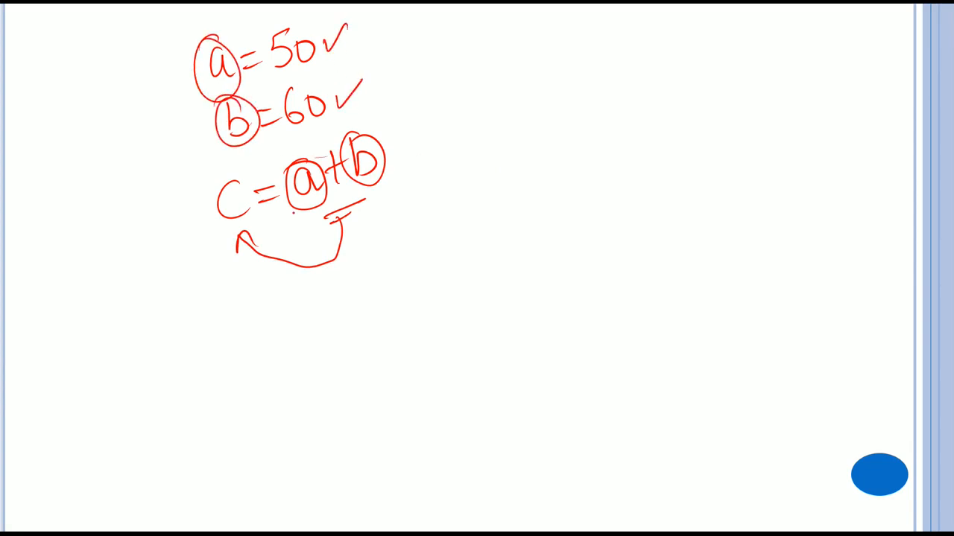
mouse_move(238, 178)
left_mouse_down()
mouse_move(203, 216)
mouse_move(253, 196)
mouse_move(237, 177)
left_mouse_up()
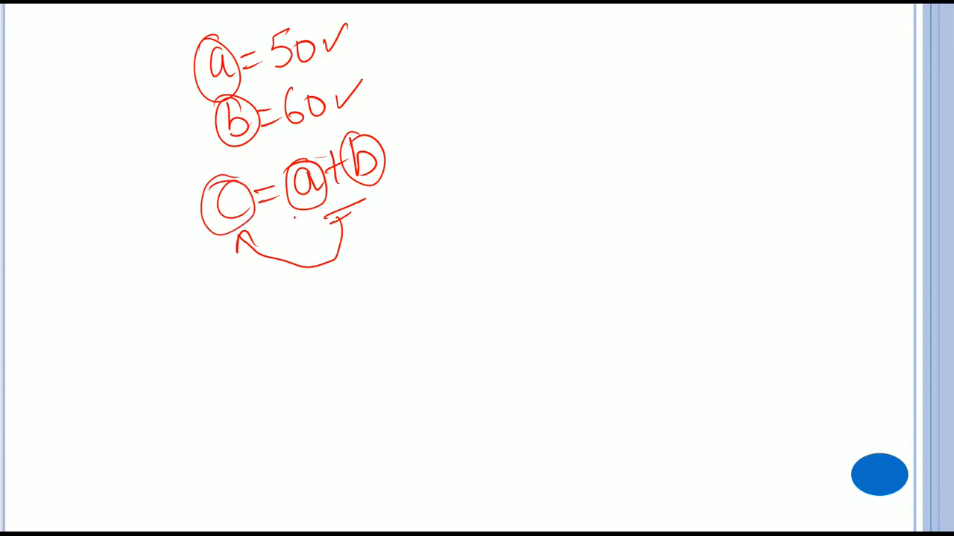
Draw a box divided into two stacked cells beside the equations and write 50 and 60 inside them
left_click_drag(408, 214, 431, 207)
mouse_move(513, 37)
left_mouse_down()
mouse_move(515, 151)
mouse_move(596, 29)
mouse_move(608, 143)
mouse_move(517, 152)
left_mouse_up()
left_click_drag(509, 94, 602, 77)
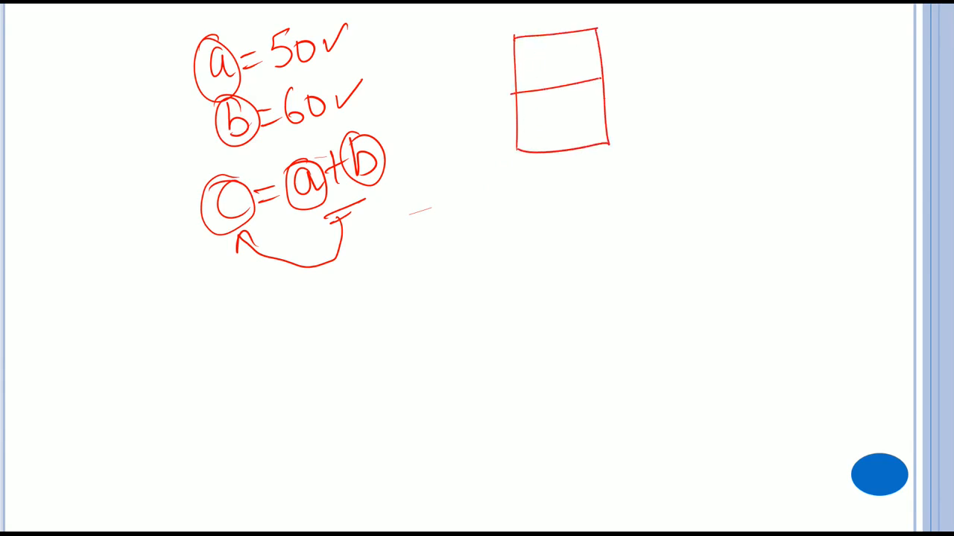
mouse_move(535, 52)
left_mouse_down()
mouse_move(553, 72)
mouse_move(534, 83)
left_mouse_up()
left_click_drag(566, 58, 572, 75)
left_click_drag(556, 100, 556, 124)
mouse_move(568, 106)
left_mouse_down()
mouse_move(566, 121)
mouse_move(567, 106)
left_mouse_up()
Draw arrows from the 50 and 60 cells and label them a and b
mouse_move(582, 60)
left_mouse_down()
mouse_move(635, 44)
mouse_move(632, 53)
left_mouse_up()
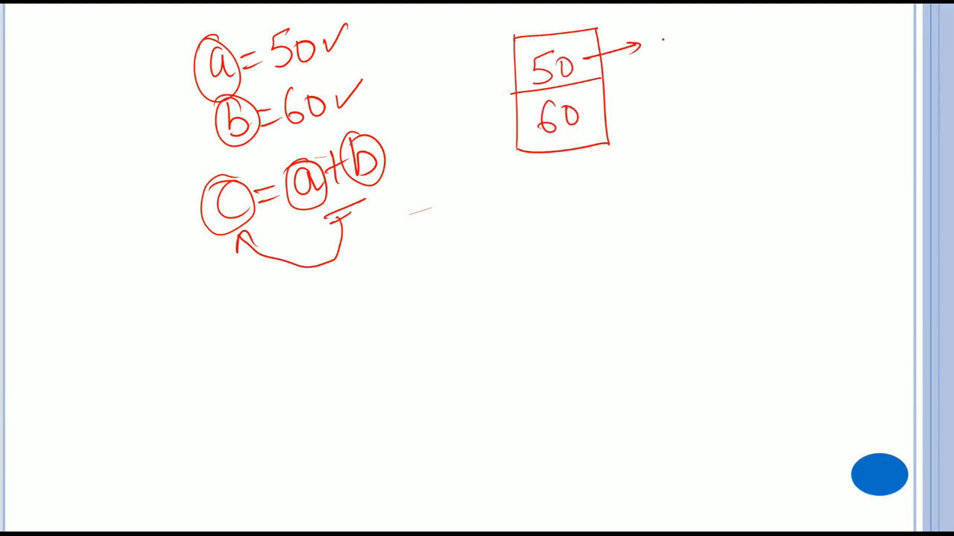
left_click_drag(663, 31, 675, 54)
mouse_move(598, 112)
left_mouse_down()
mouse_move(654, 97)
mouse_move(666, 109)
left_mouse_up()
left_click(675, 97)
Add an empty third cell beneath 60 with an arrow labelled c
mouse_move(519, 151)
left_mouse_down()
mouse_move(520, 184)
mouse_move(625, 195)
left_mouse_up()
left_click_drag(605, 142, 625, 197)
left_click_drag(606, 171, 666, 160)
mouse_move(687, 138)
left_mouse_down()
mouse_move(678, 149)
mouse_move(694, 168)
left_mouse_up()
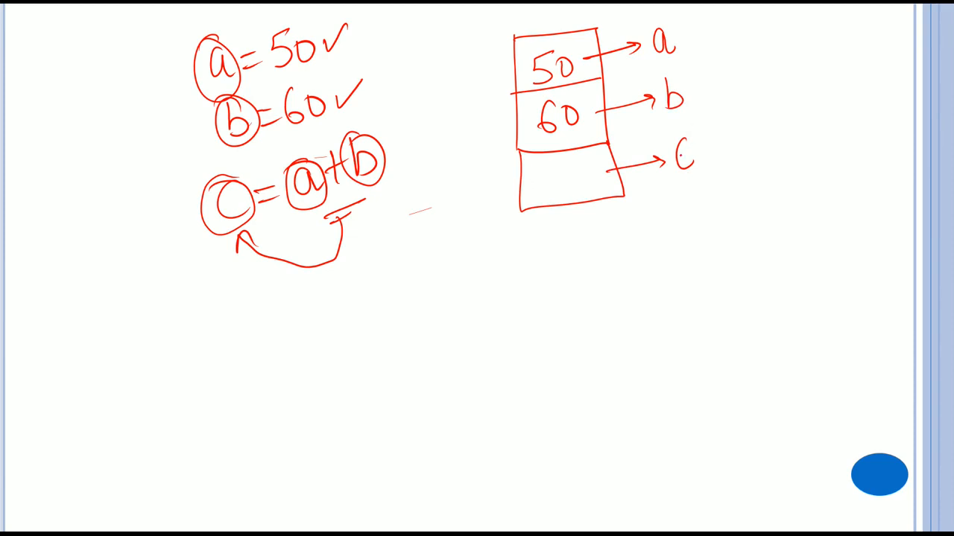
mouse_move(695, 133)
left_mouse_down()
mouse_move(714, 183)
mouse_move(672, 180)
left_mouse_up()
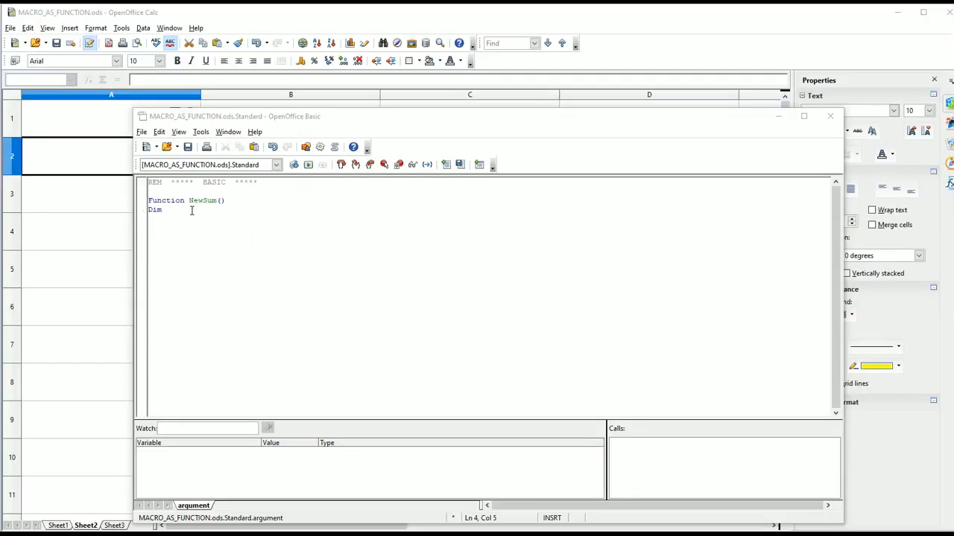
Switch to the OpenOffice Basic editor and complete the declaration as Dim C as double
left_click(210, 205)
left_click(177, 210)
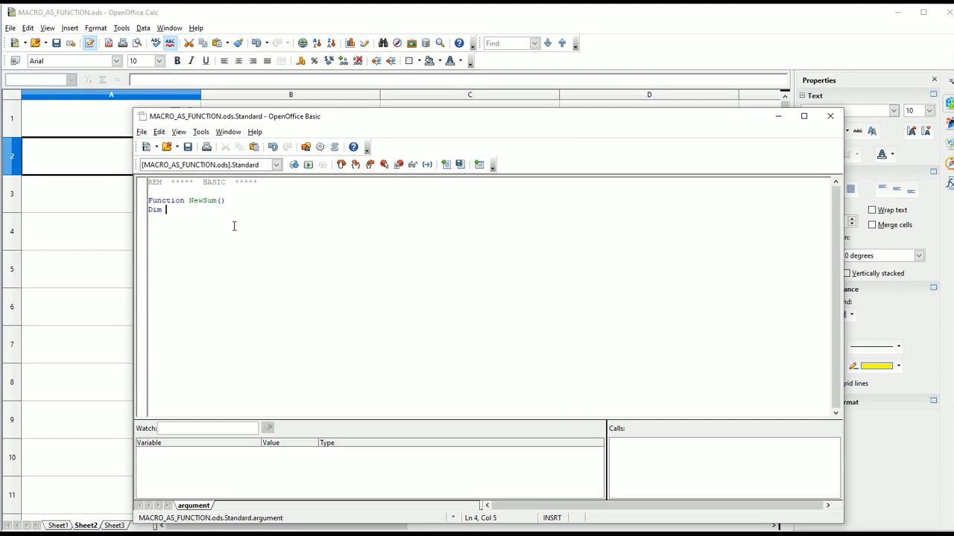
type("The")
key("BackSpace")
key("BackSpace")
key("BackSpace")
type("C as double")
key("Return")
Declare the variables osheet, a and b on separate dim lines below the declaration of C
type("dim")
type("osheet")
key("Return")
type("dim a")
key("Return")
type("dim b ")
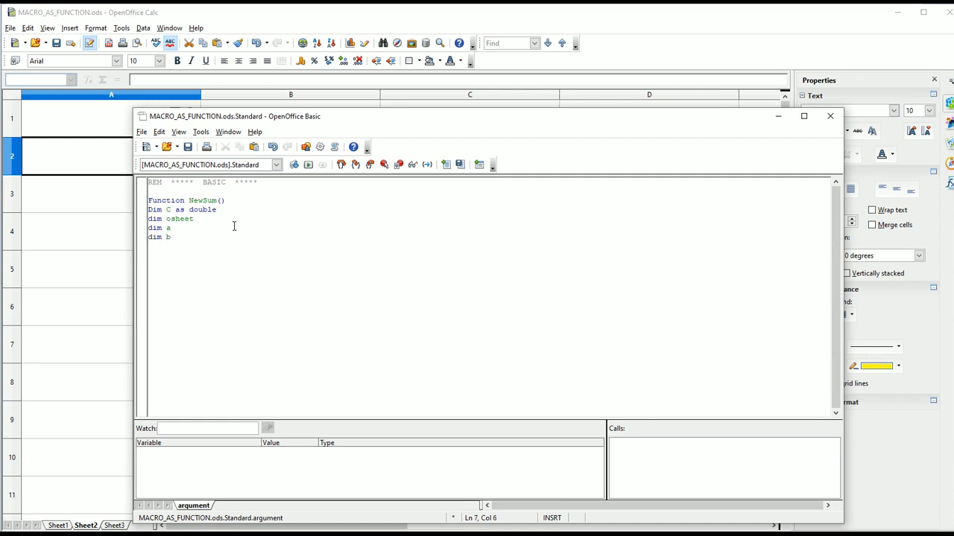
Add the line osheet=ThisComponent.CurretController.ActiveSheet and move the macro window clear of column A
type("osheet=ThisComponent.CurretController.")
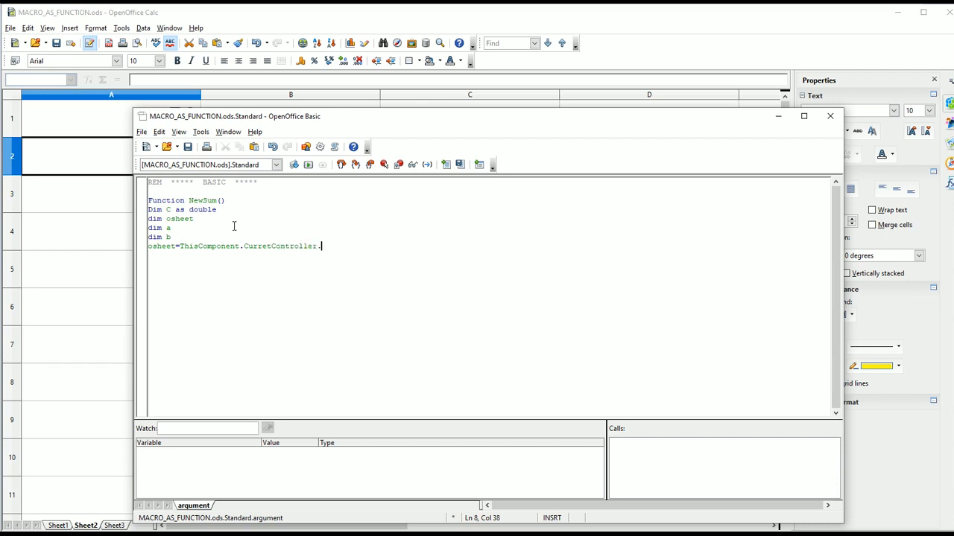
type("ActiveSheet")
left_click_drag(234, 117, 336, 70)
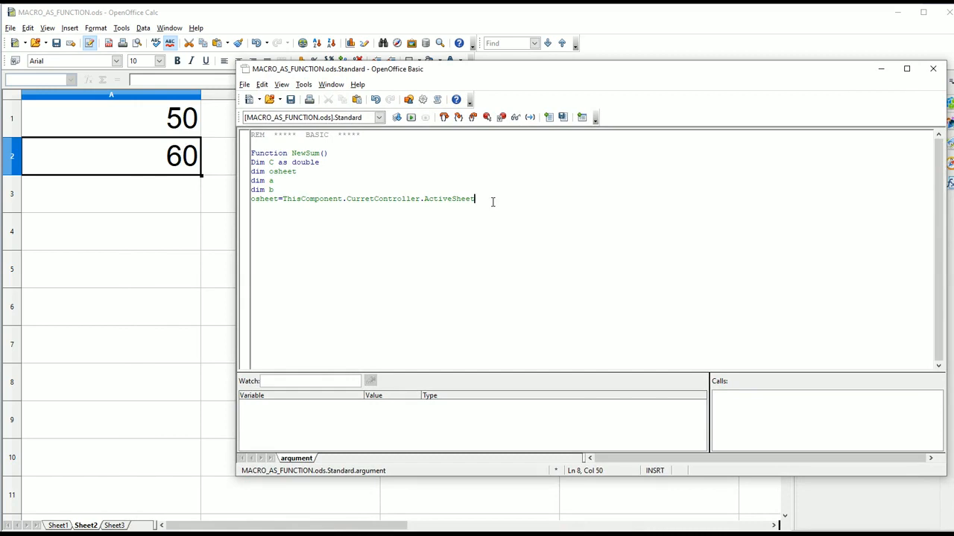
Add the line a=osheet.getcellByPosition(0,0) with the comment 'CellA1
key("Return")
type("a=osheet.getcellby")
key("BackSpace")
key("BackSpace")
type("By")
type("sition")
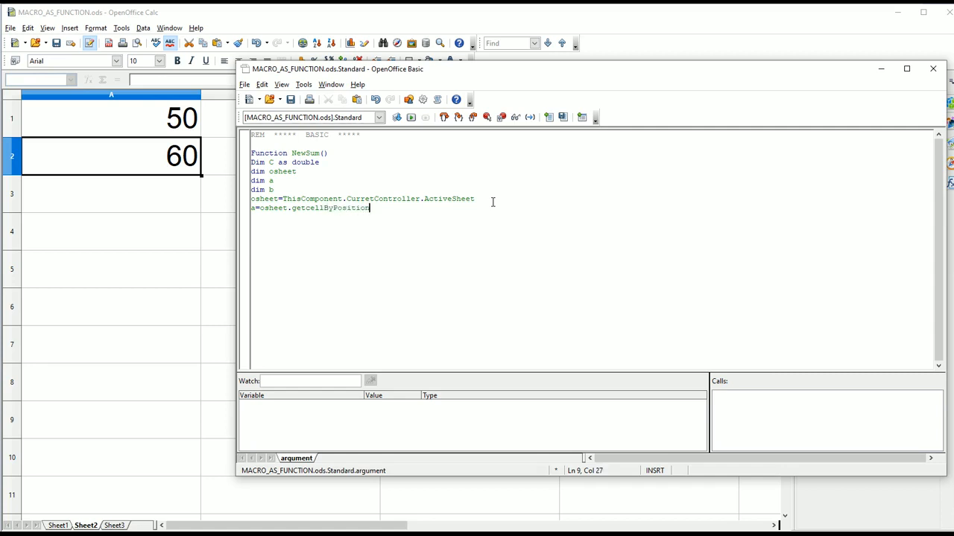
type("(")
type("0,0")
type(")")
type("'")
type("Cee")
key("BackSpace")
type("llA1")
Duplicate the cell assignment on a new line for b, removing the surplus a= from the copy
left_click_drag(424, 210, 249, 210)
key("ctrl+c")
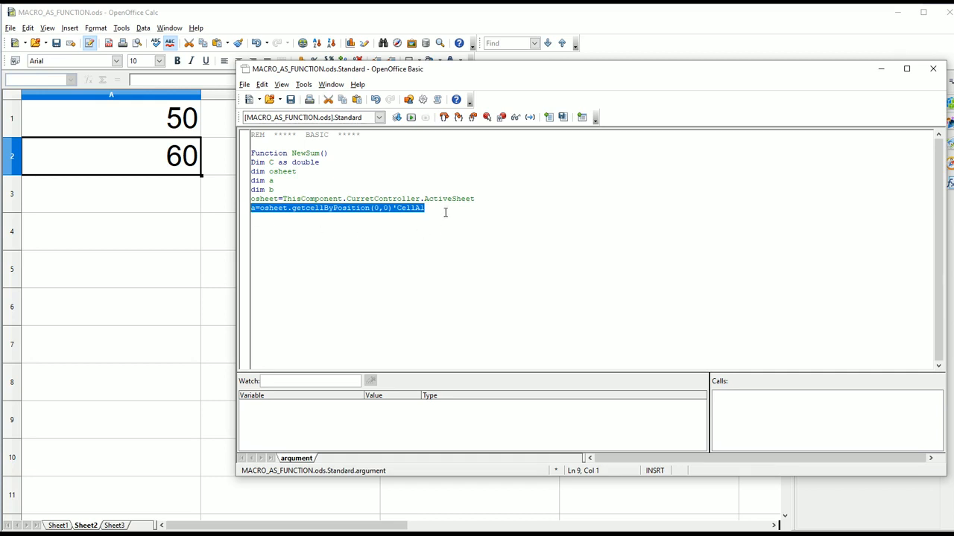
left_click(445, 210)
key("Return")
type("b=")
key("ctrl+v")
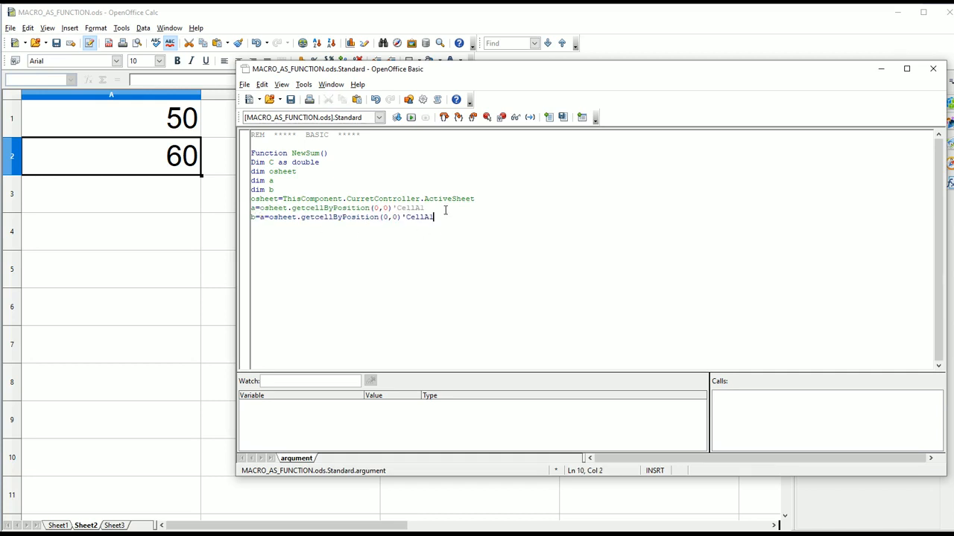
left_click(264, 217)
key("BackSpace")
key("Delete")
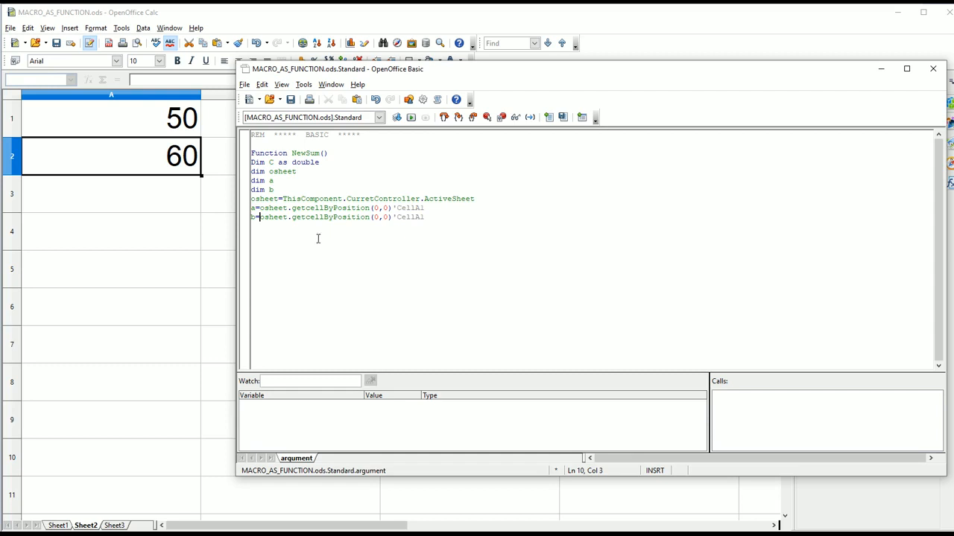
Change the b assignment's cell position to (0,1) and its comment to CellA2
left_click(436, 217)
left_click(388, 217)
type("\\1")
key("BackSpace")
key("BackSpace")
left_click(456, 234)
key("BackSpace")
type("2")
Add the line c=a.getvalue()+b.getvalue() to sum the two cell values
key("Return")
type("c=osh")
key("BackSpace")
key("BackSpace")
key("BackSpace")
type("a.getvalue()+b.getvalue()")
Return the sum with NewSum=c and close the function with End Function
key("Return")
type("c=")
key("BackSpace")
key("BackSpace")
type("new")
key("BackSpace")
key("BackSpace")
key("BackSpace")
type("New")
type("S")
type("um")
type("=c ")
type("End")
type(" Function")
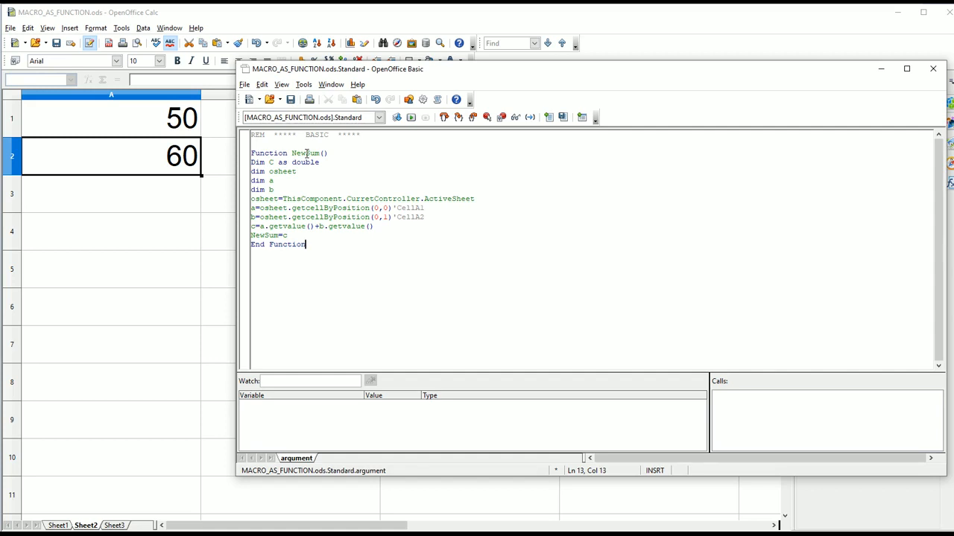
Save the NewSum macro and close the Basic editor
left_click(290, 99)
left_click_drag(551, 70, 409, 85)
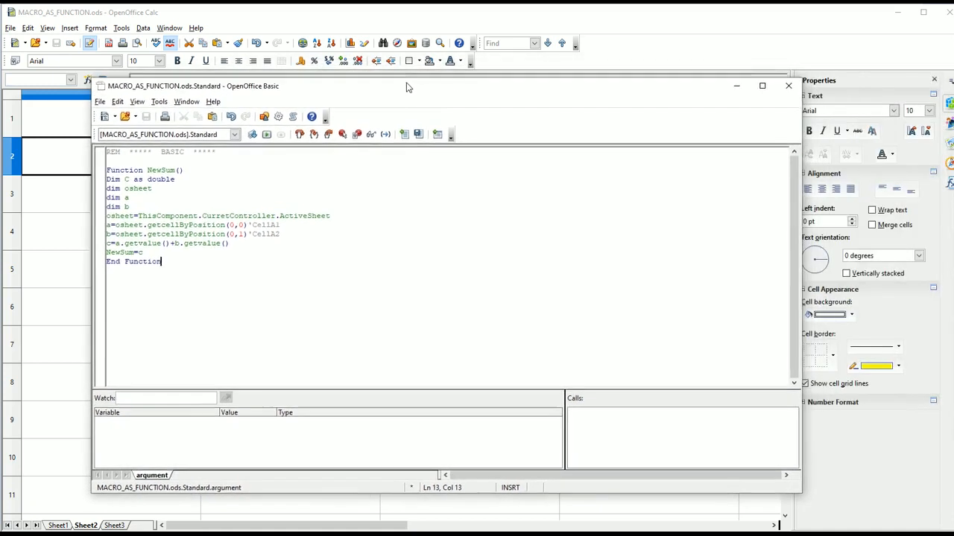
left_click(788, 84)
Try to call the macro with =NewSum() in cell C3 of Sheet2
left_click(438, 193)
type("=NewSum()")
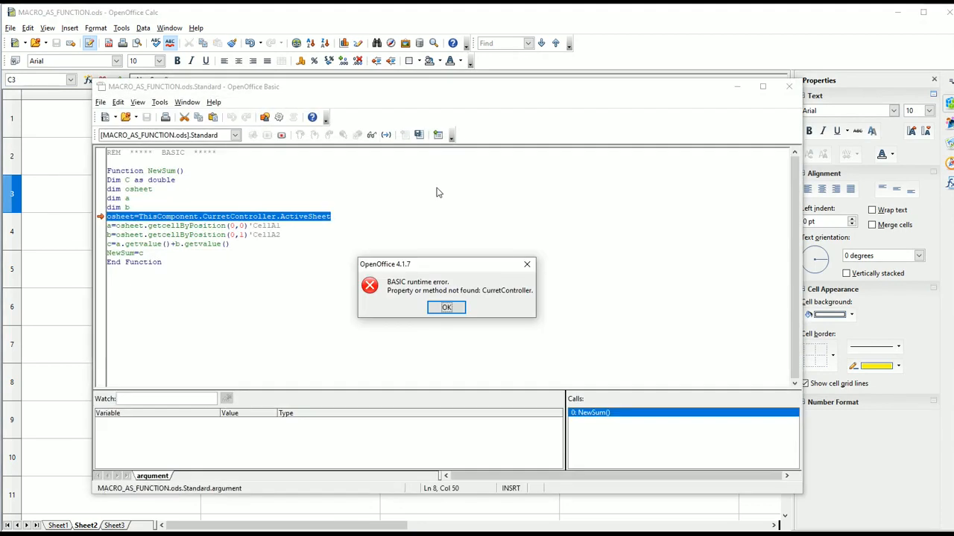
left_click(442, 309)
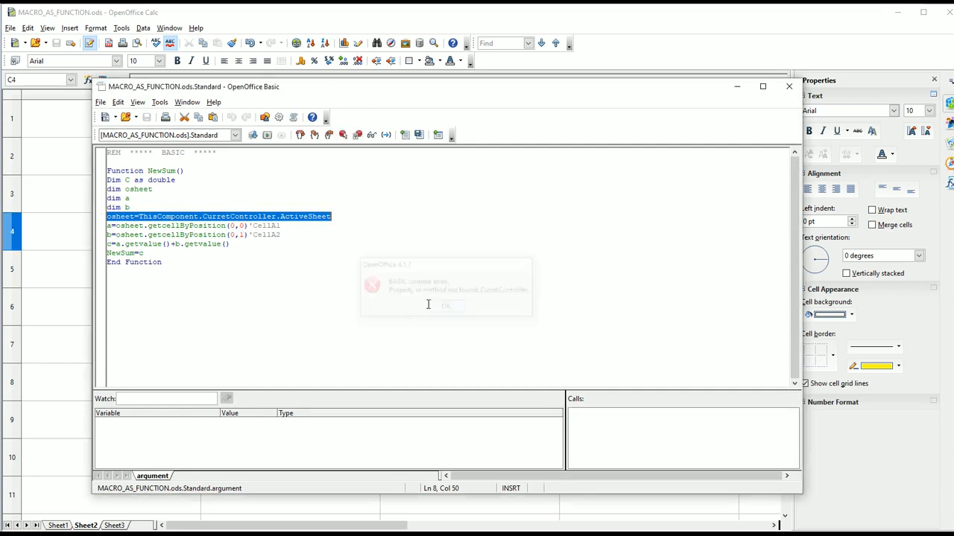
Correct CurretController to CurrentController in the osheet line, then save the macro and close the editor
left_click(228, 217)
type("n")
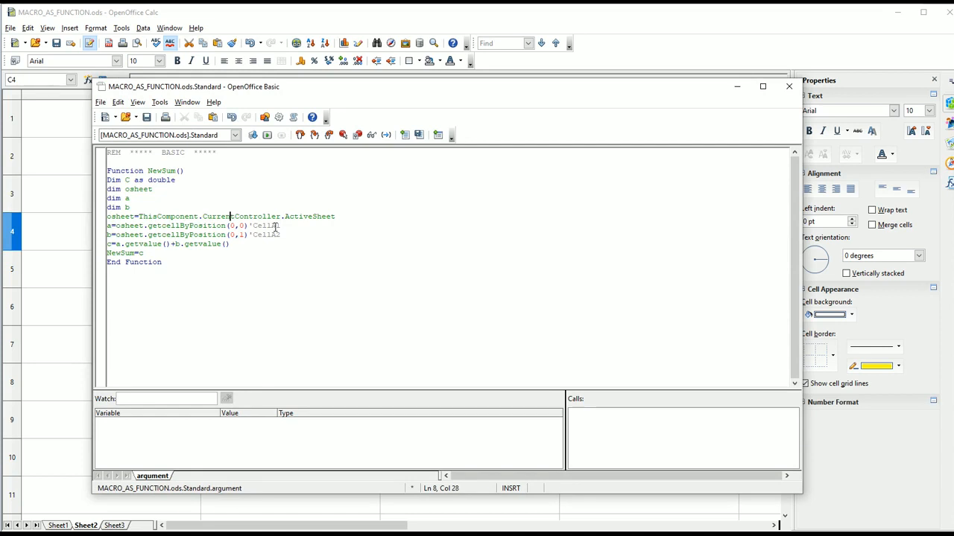
left_click(146, 117)
left_click(789, 86)
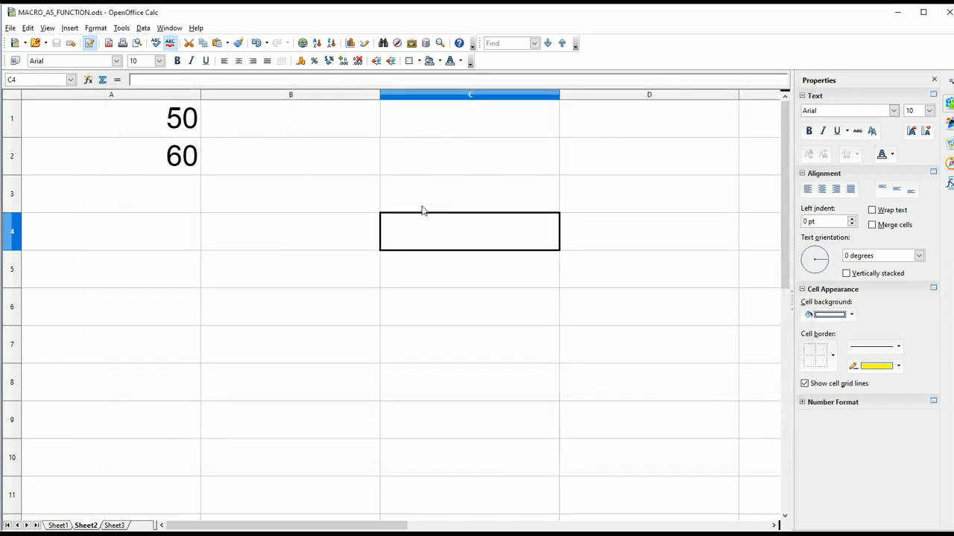
Enter =NewSum() in cell C4 and reselect the cell
type("=Ne")
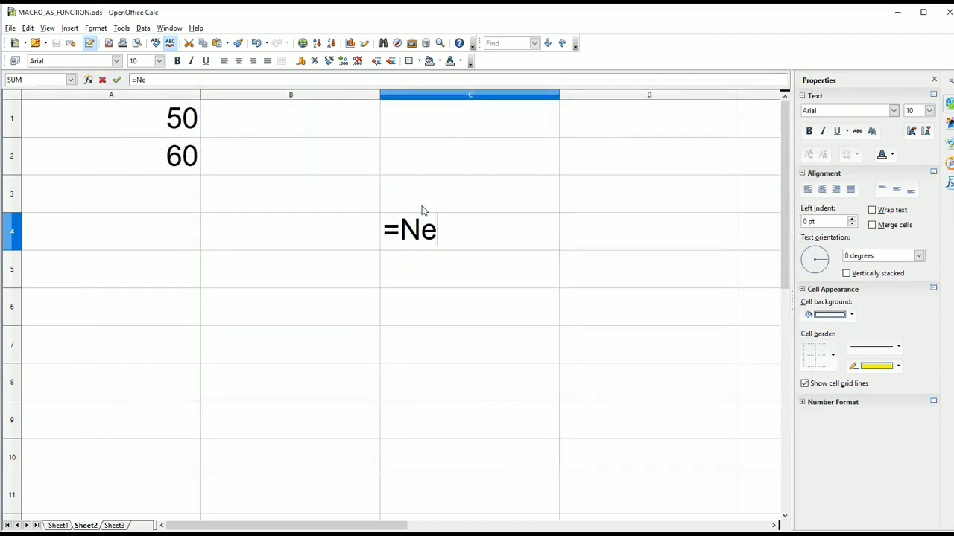
type("wSum()")
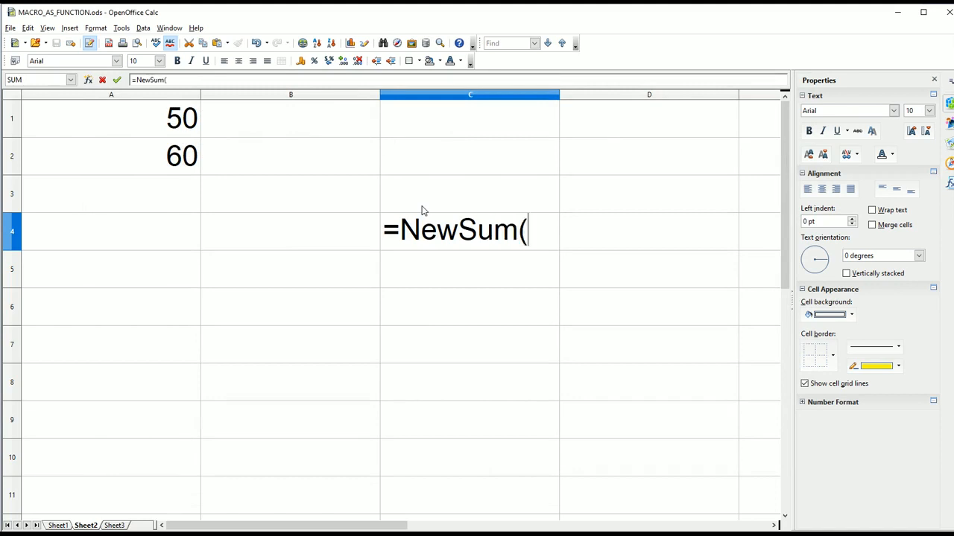
key("Return")
key("Up")
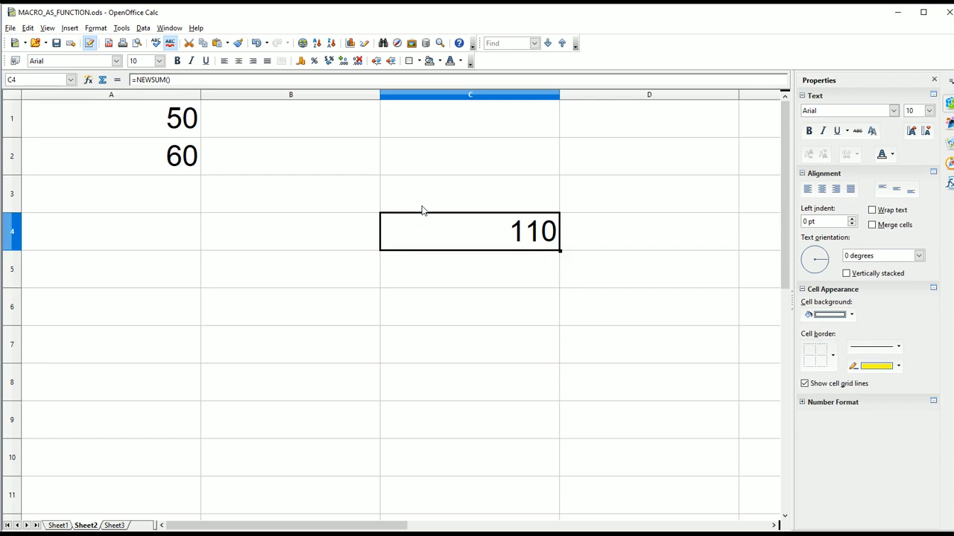
Enter =NewSum() in cell C6
key("Down")
key("Down")
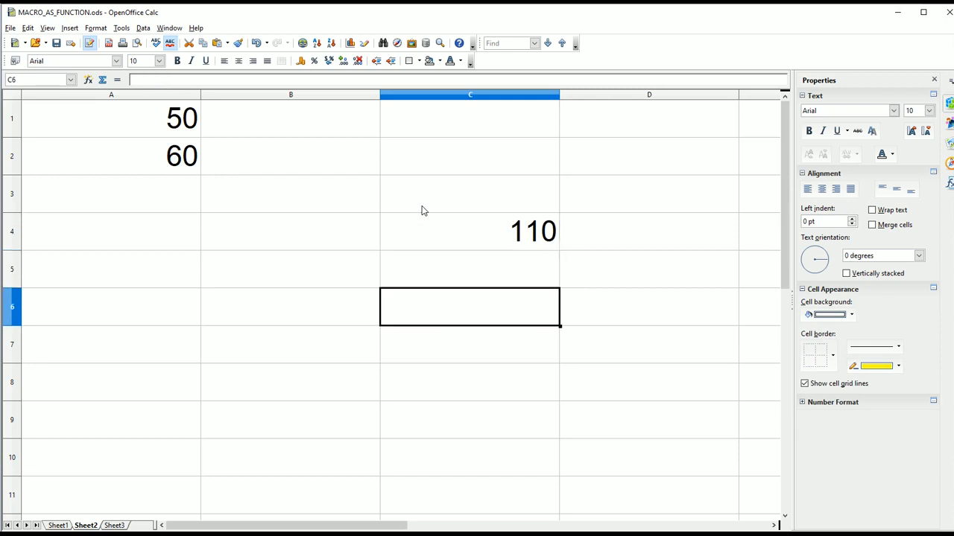
type("=")
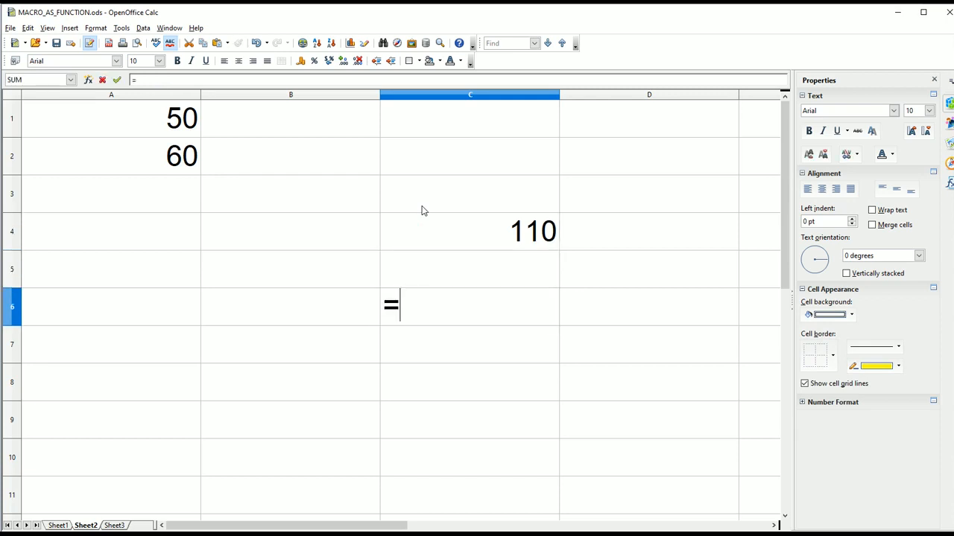
type("NewS")
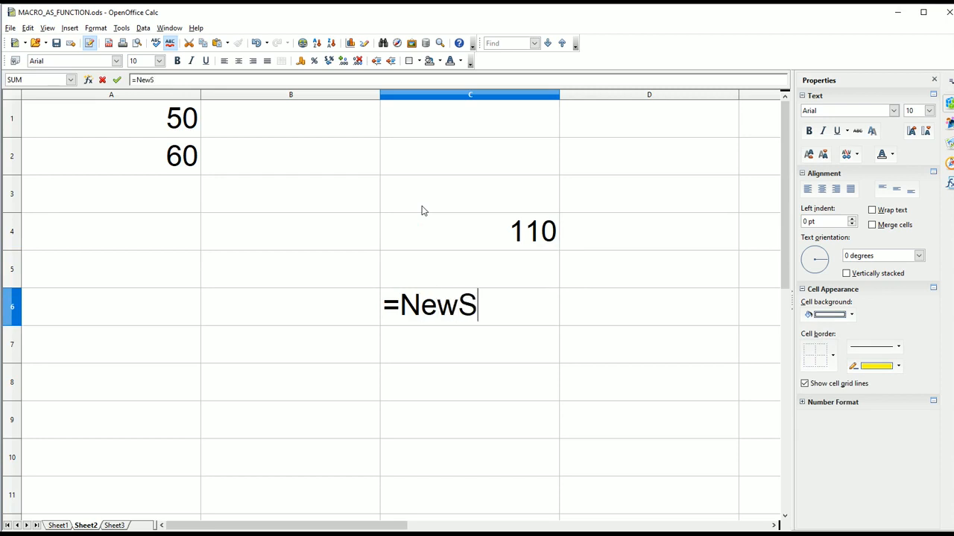
type("um()")
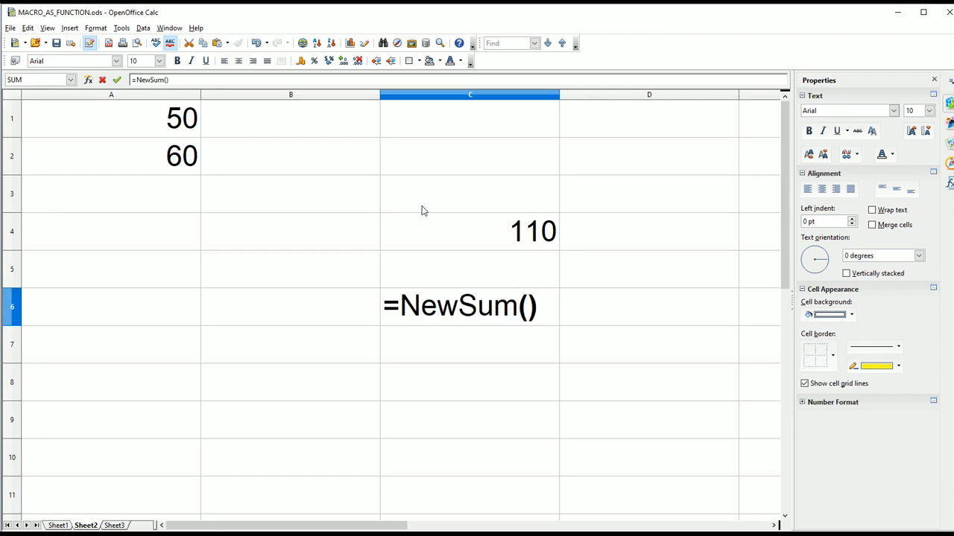
key("Return")
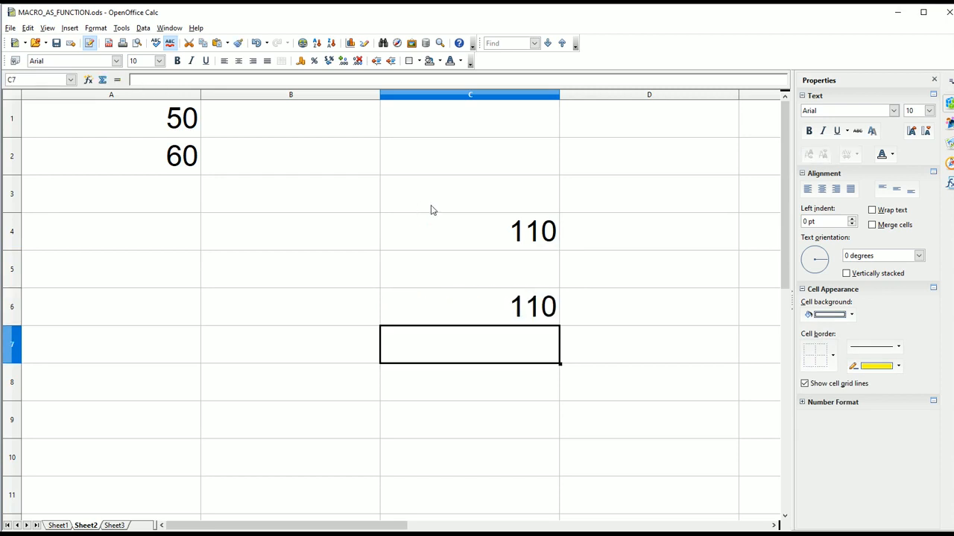
Set cell A1 to 500 and cell A2 to 800
left_click(164, 134)
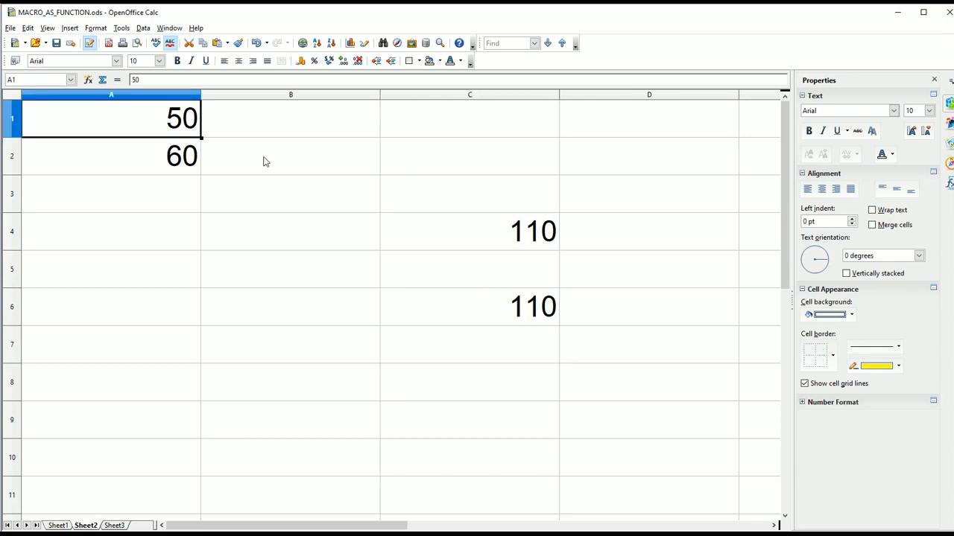
type("500")
key("Return")
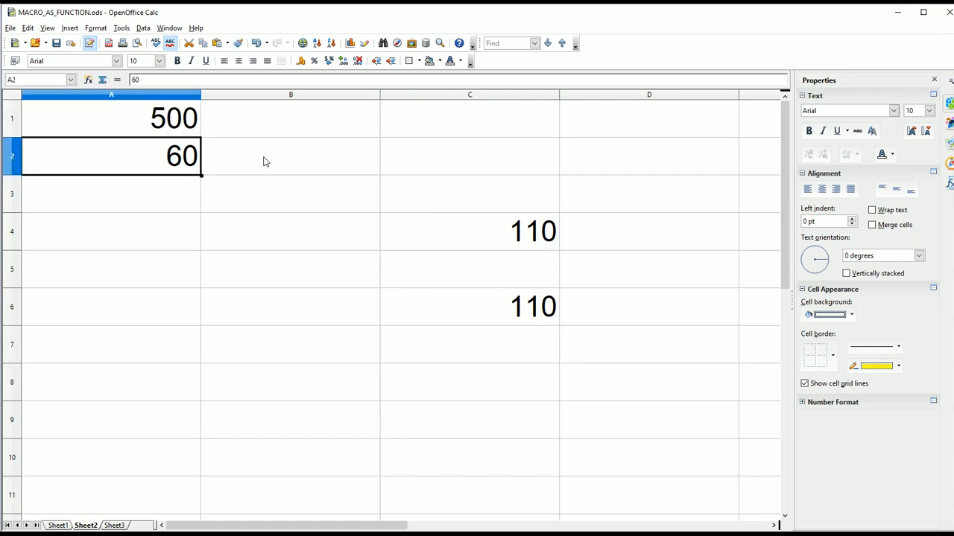
type("800")
key("Return")
Enter =NewSum() in cell A4 and reselect the cell
key("Return")
type("=new")
key("BackSpace")
key("BackSpace")
key("BackSpace")
type("NewSum()")
key("Return")
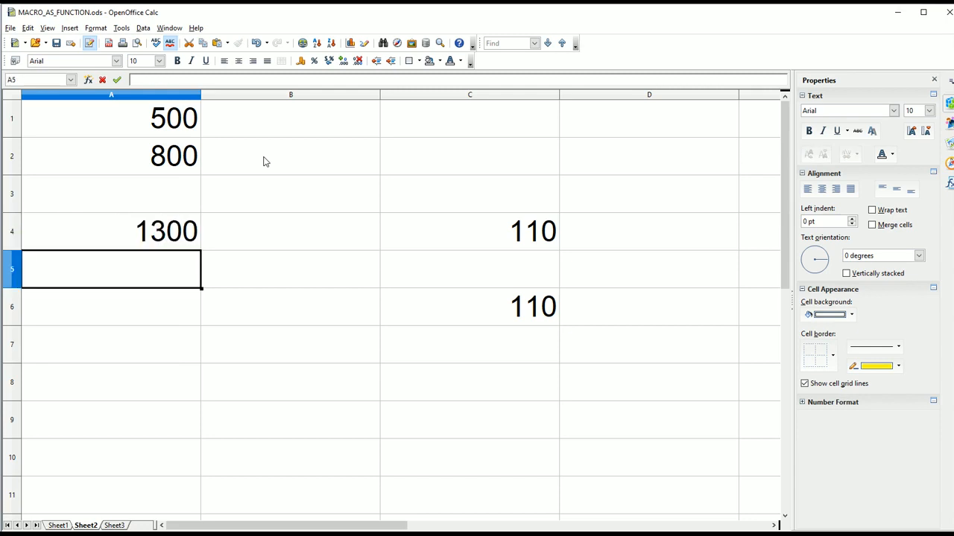
key("Up")
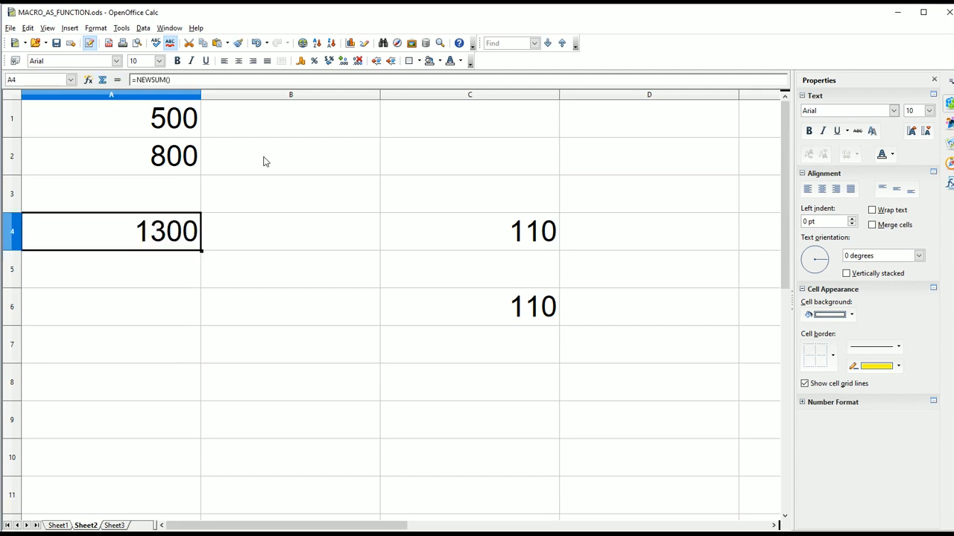
key("Up")
key("Up")
key("Up")
key("Down")
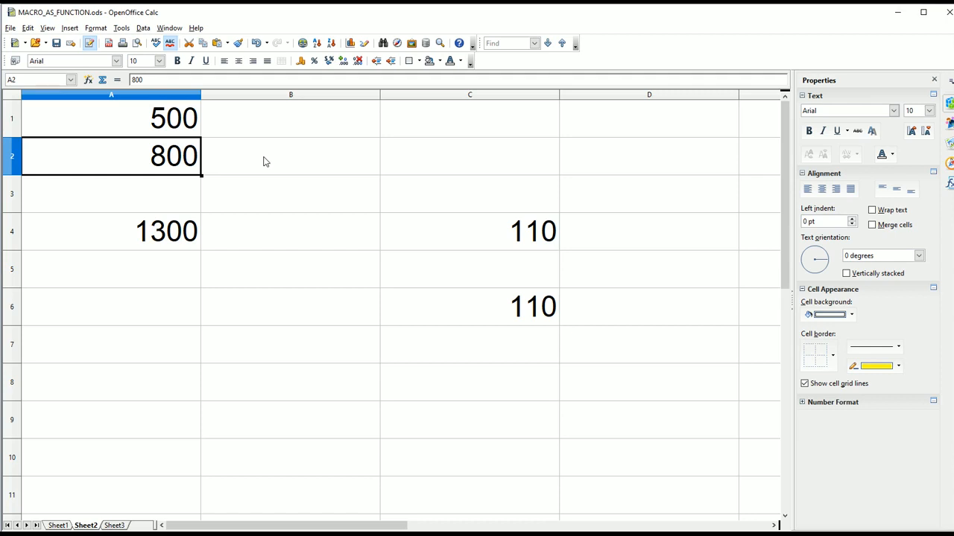
Switch to Sheet3, create a new macro in the Standard library of MACRO_AS_FUNCTION.ods, and close the macro editor
left_click(114, 526)
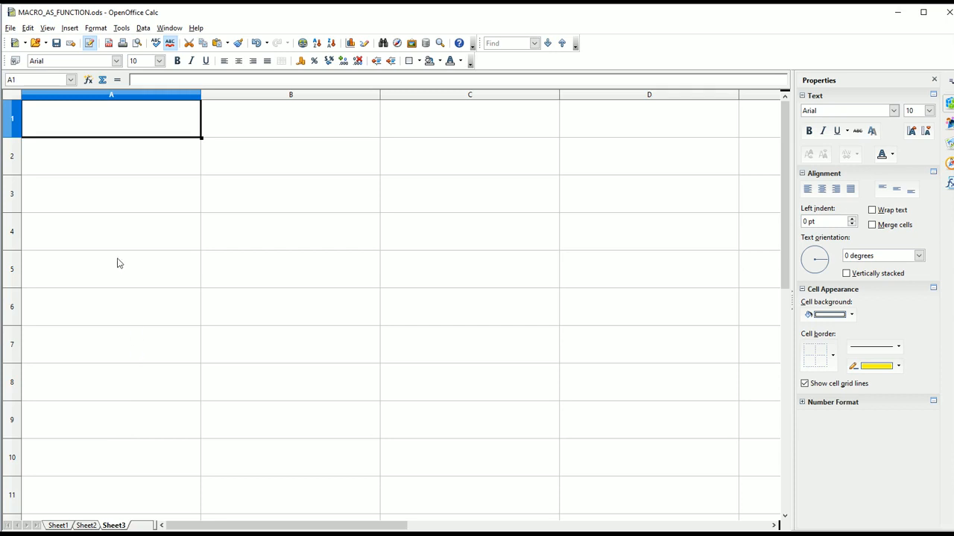
left_click(122, 28)
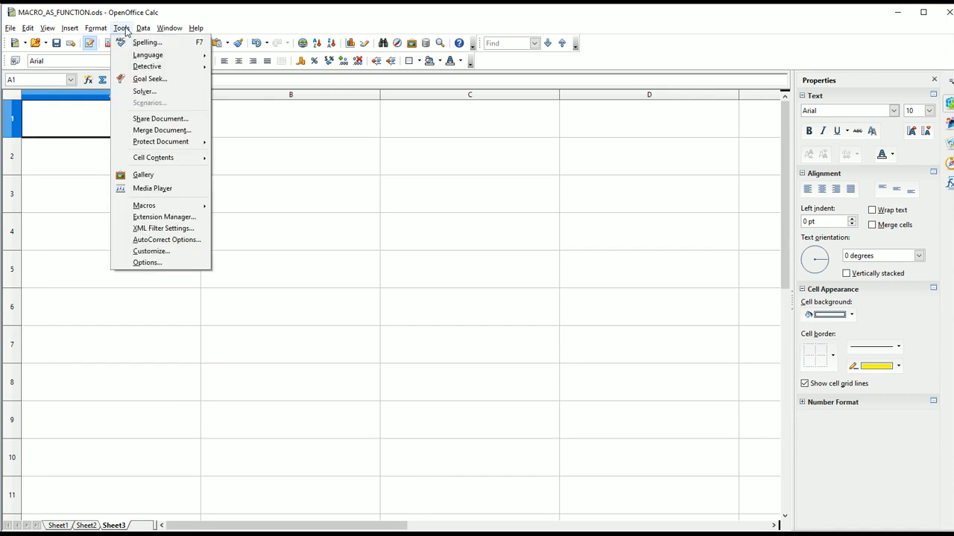
mouse_move(167, 212)
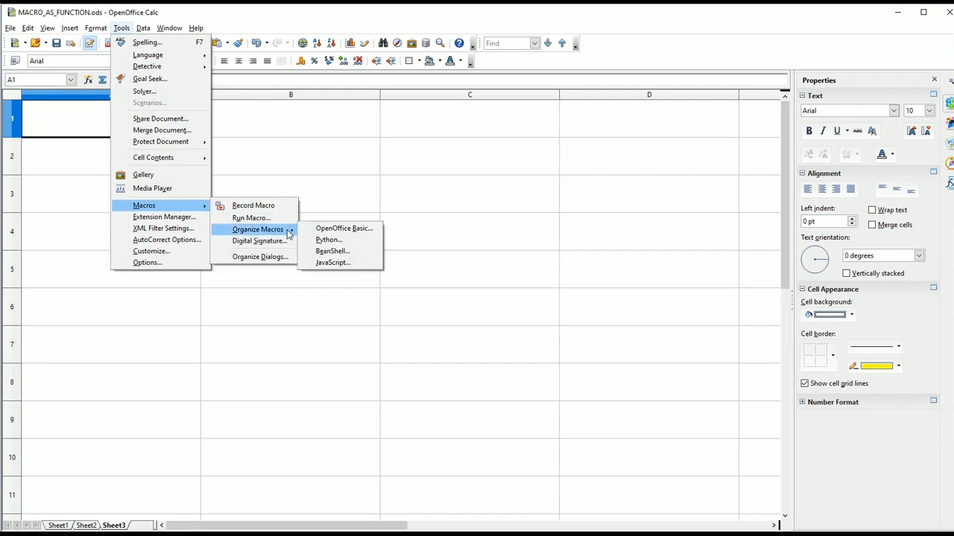
left_click(328, 229)
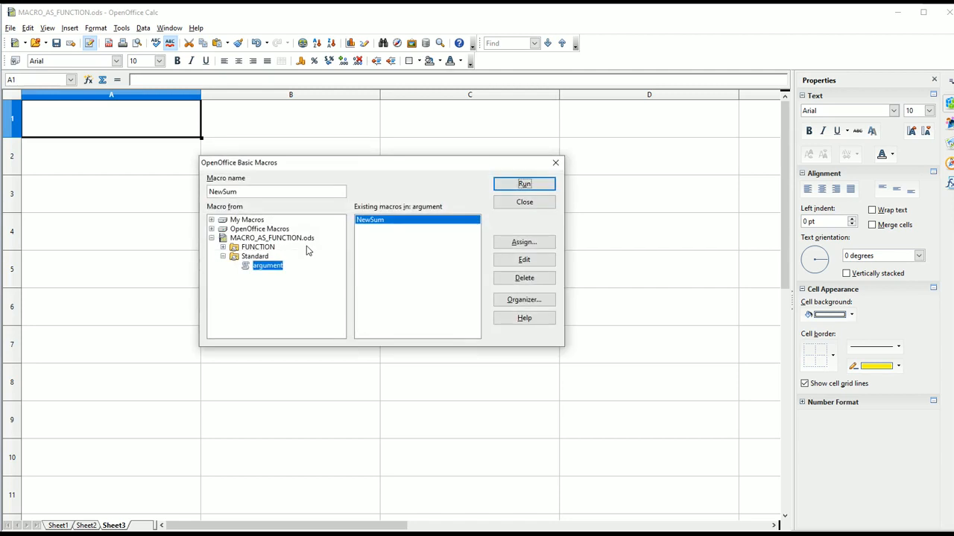
left_click(262, 258)
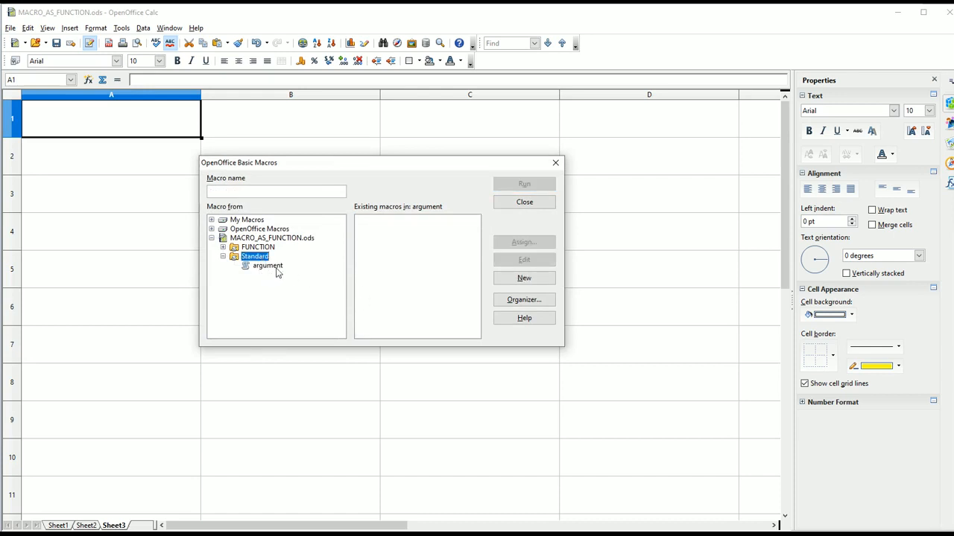
left_click(537, 283)
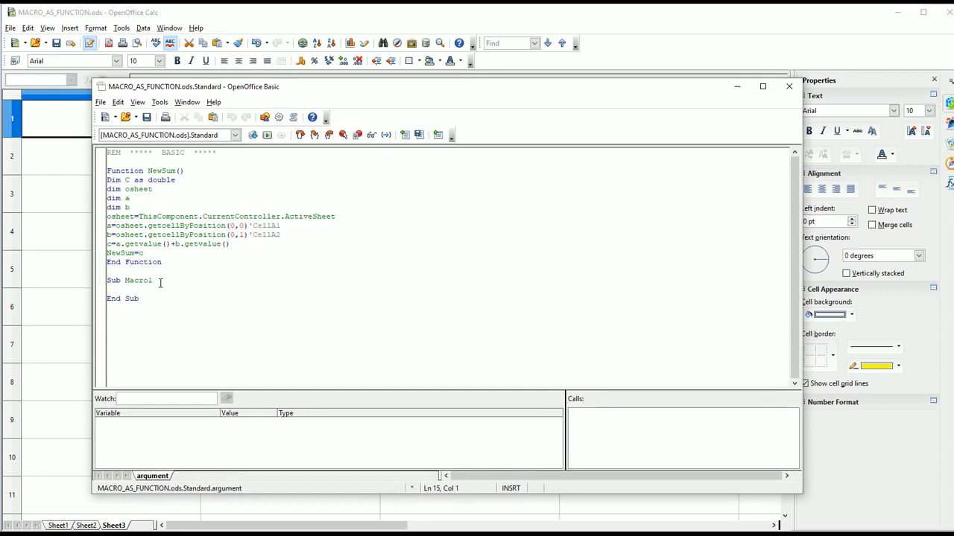
left_click(789, 87)
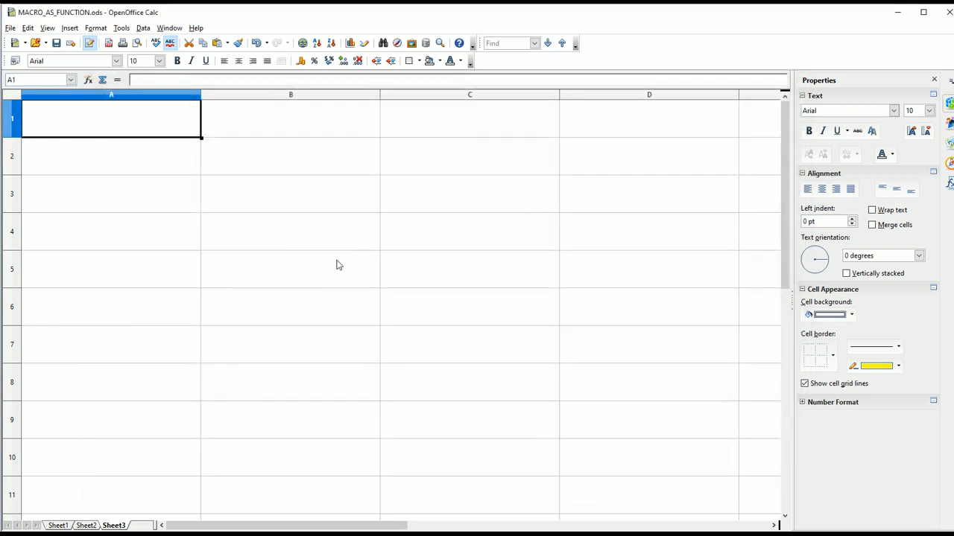
Create another new macro in the Standard library of MACRO_AS_FUNCTION.ods so its argument module opens for editing
left_click(123, 28)
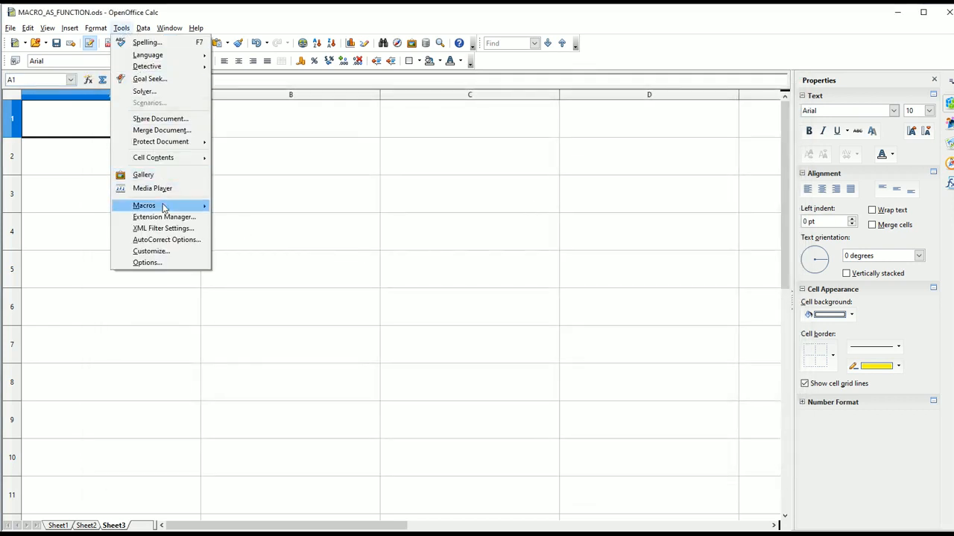
mouse_move(163, 206)
mouse_move(262, 231)
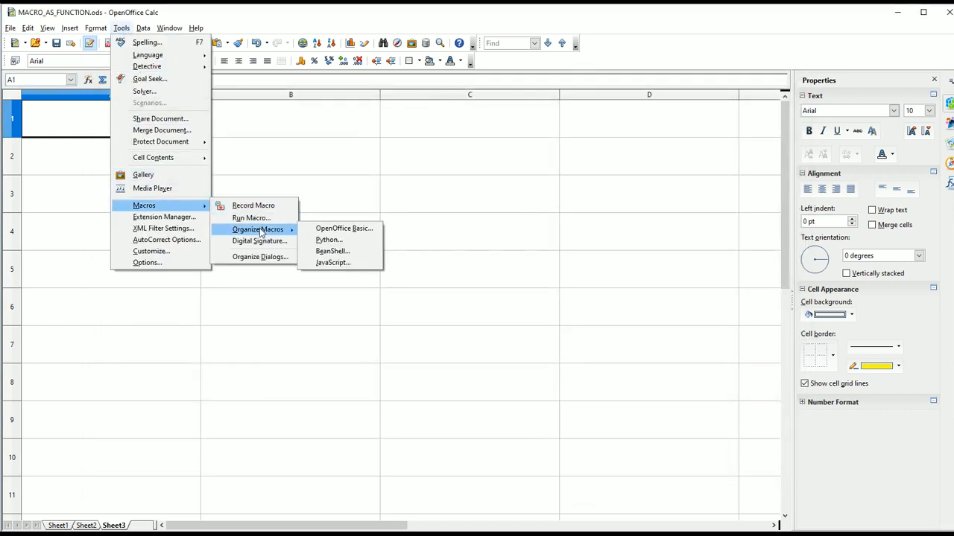
left_click(342, 234)
left_click(223, 257)
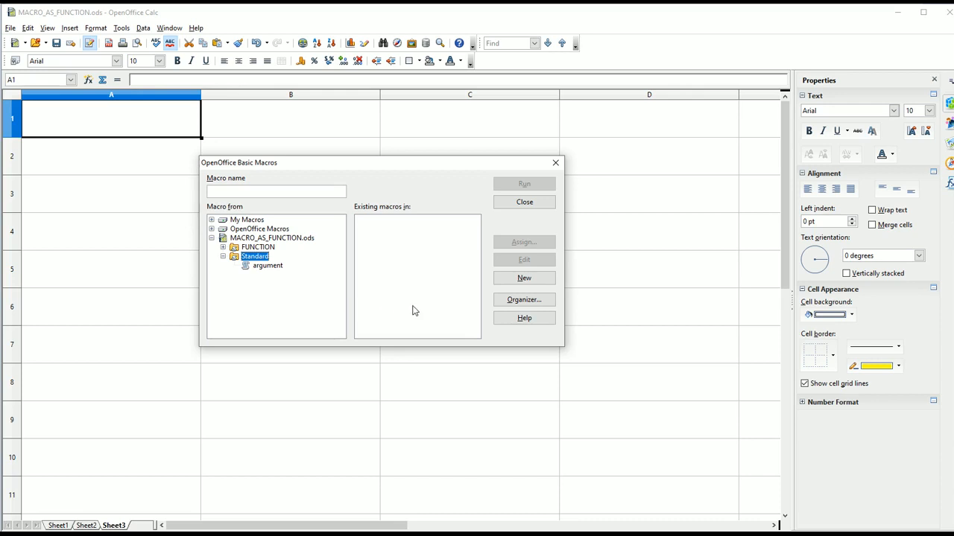
left_click(525, 278)
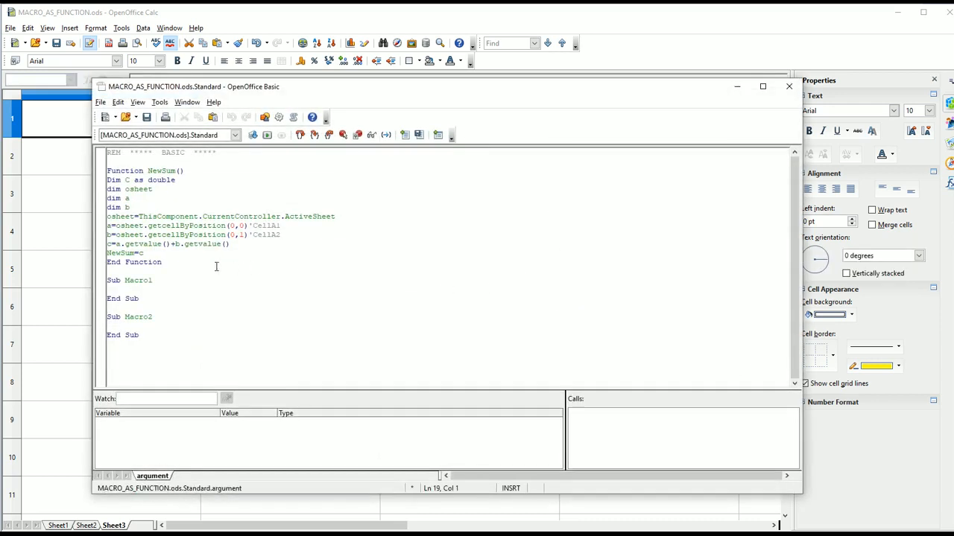
Replace all the code below the REM line with an empty Sub Main ... End Sub block
left_click_drag(168, 337, 107, 170)
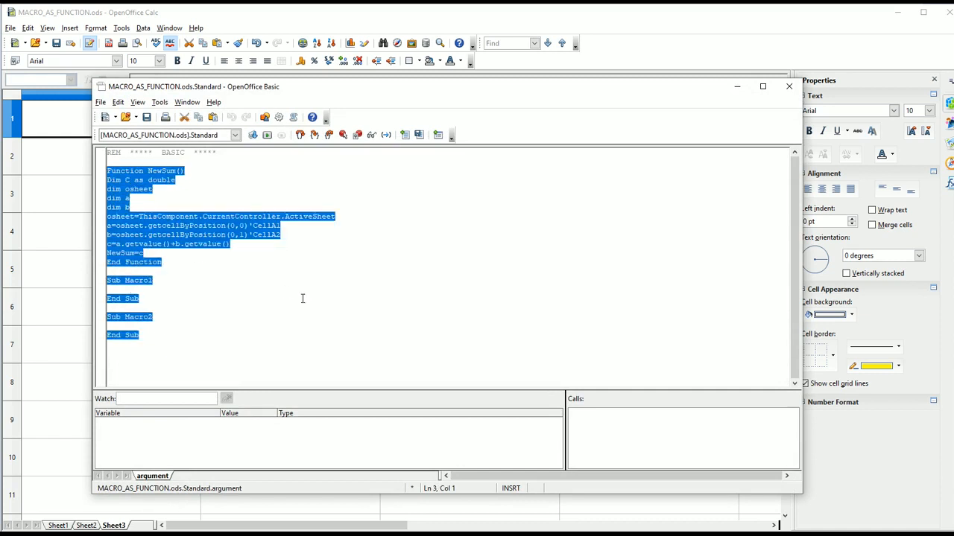
key("Delete")
type("Sub")
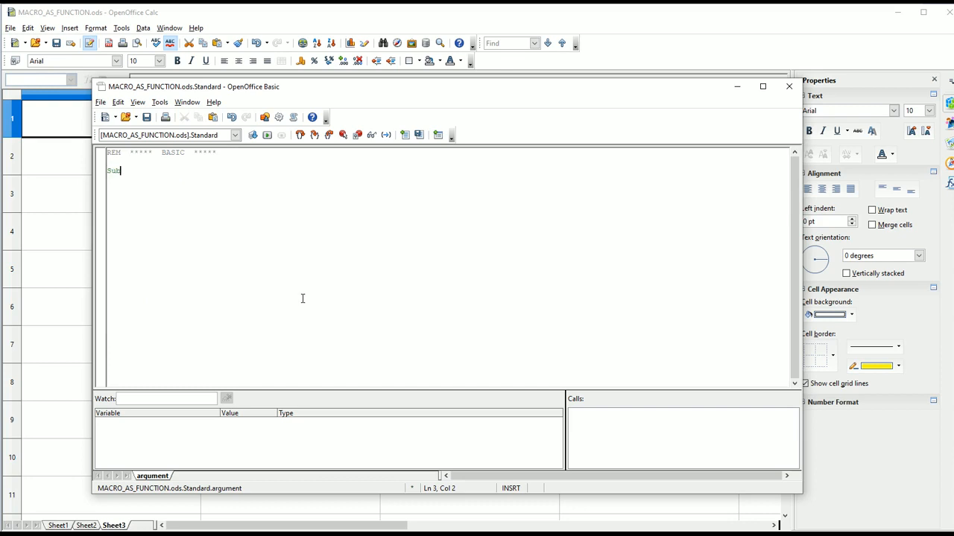
type(" Main")
key("Return")
type("End Sub")
key("Return")
Below Sub Main, begin Function Maxcheck(x,y) with the condition "if x>y then" and the assignment MaxCheck=x
type("Function Maxc")
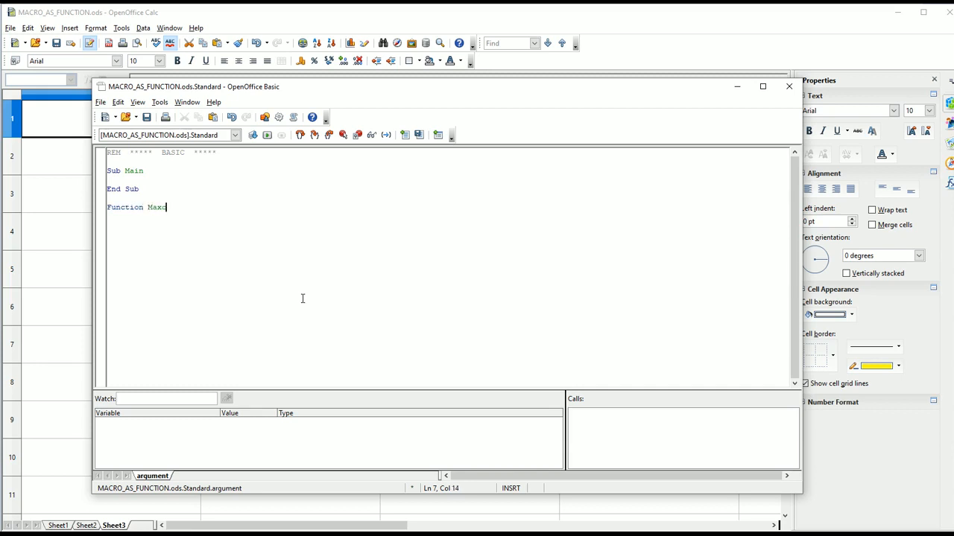
type("heck(")
type("x,y)")
key("Return")
type("if x>")
type("y then")
type("Maxc")
type("heck=x")
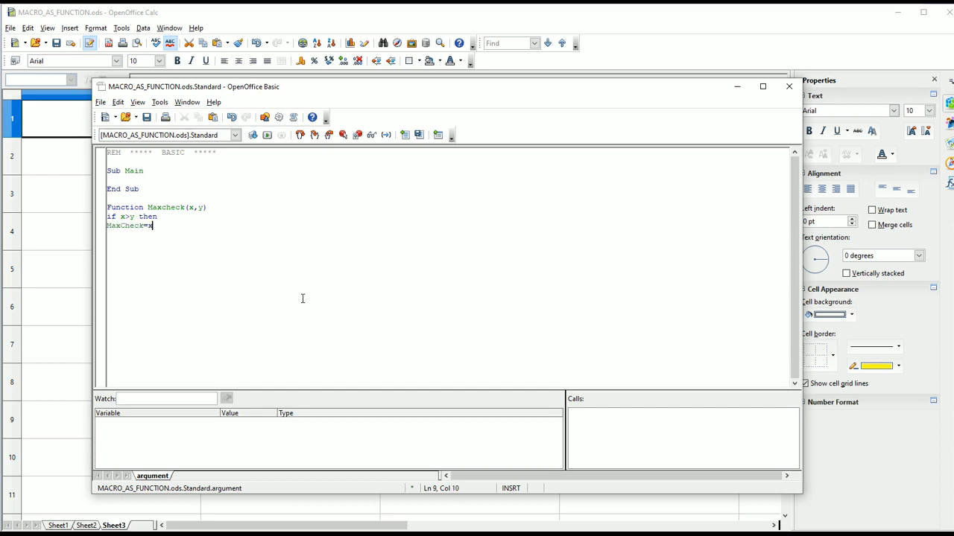
Add an else branch with MaxCheck=y and end the condition with endif
key("Return")
type("else")
key("Return")
type("e")
key("BackSpace")
type("Mac")
key("BackSpace")
type("xCheck=y")
key("Return")
type("endif")
key("Return")
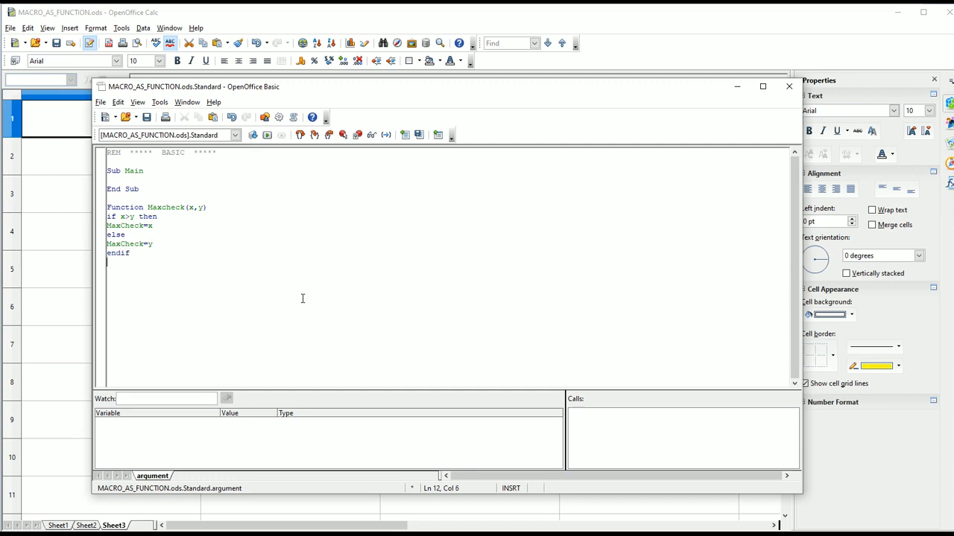
Finish the function with End Function, save the module and close the macro editor
type("End Function")
left_click(147, 117)
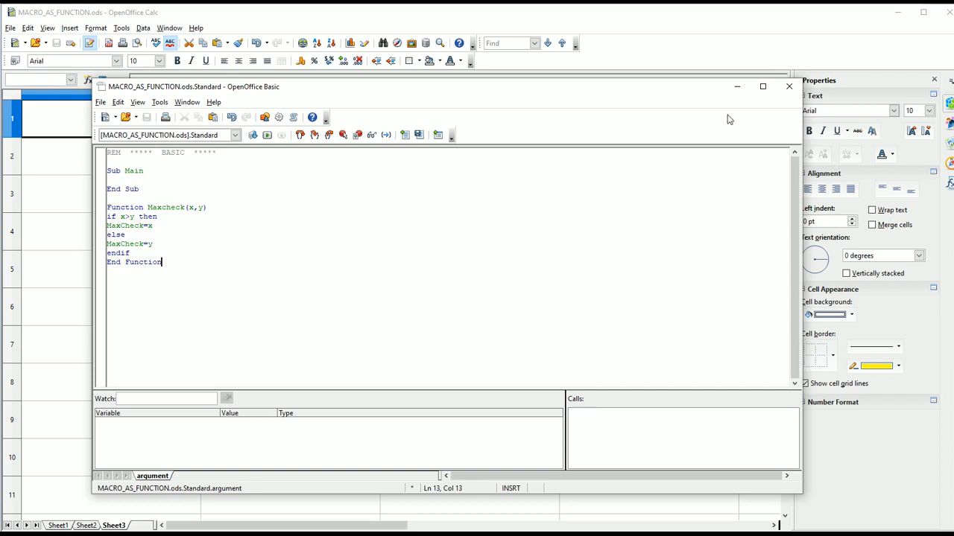
left_click(789, 86)
Enter =MaxCheck(85;89) in cell B3 of Sheet3 and reselect the cell
left_click(259, 184)
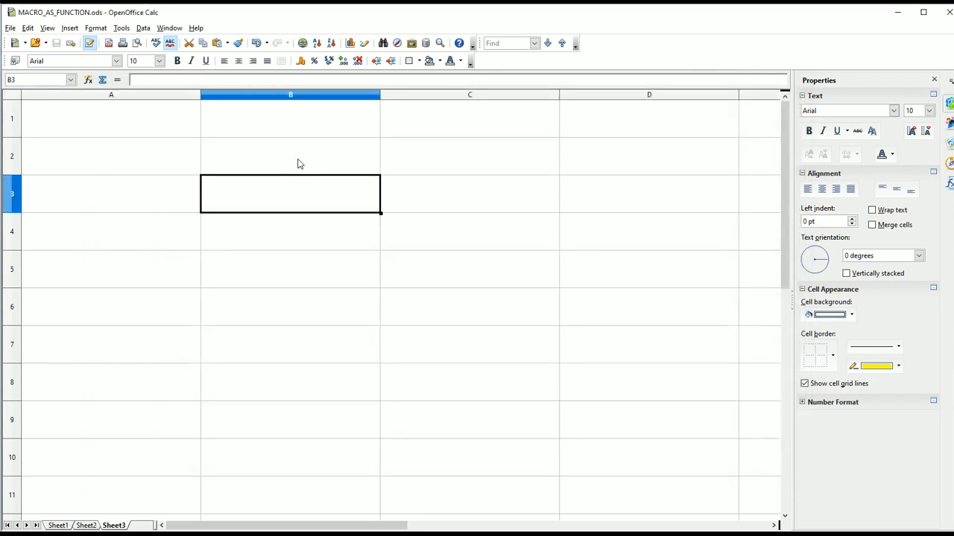
type("=MaxCheck(")
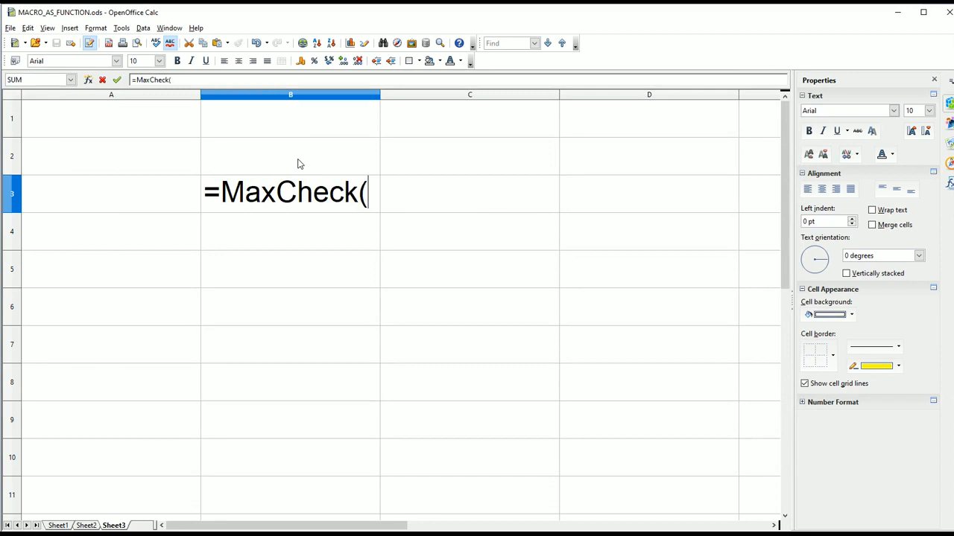
type("85")
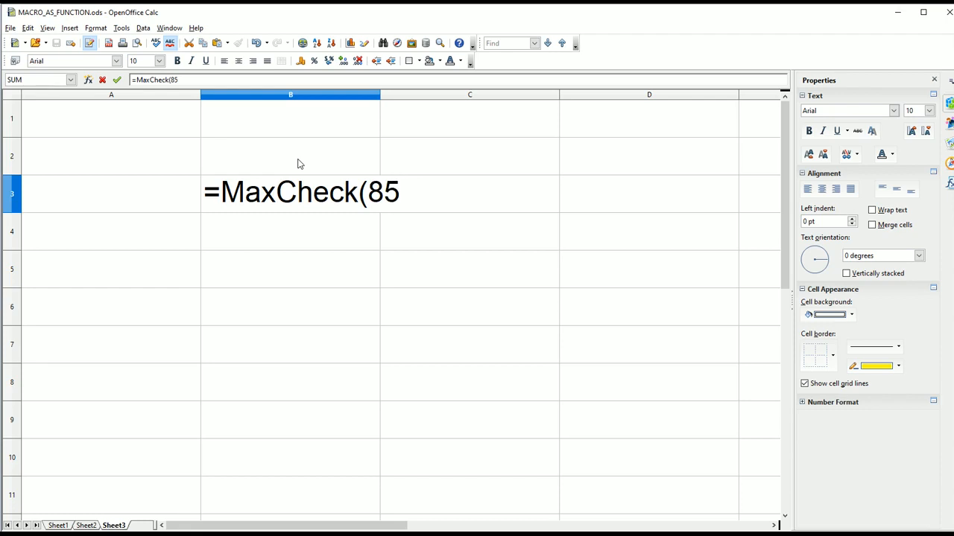
type(";89)")
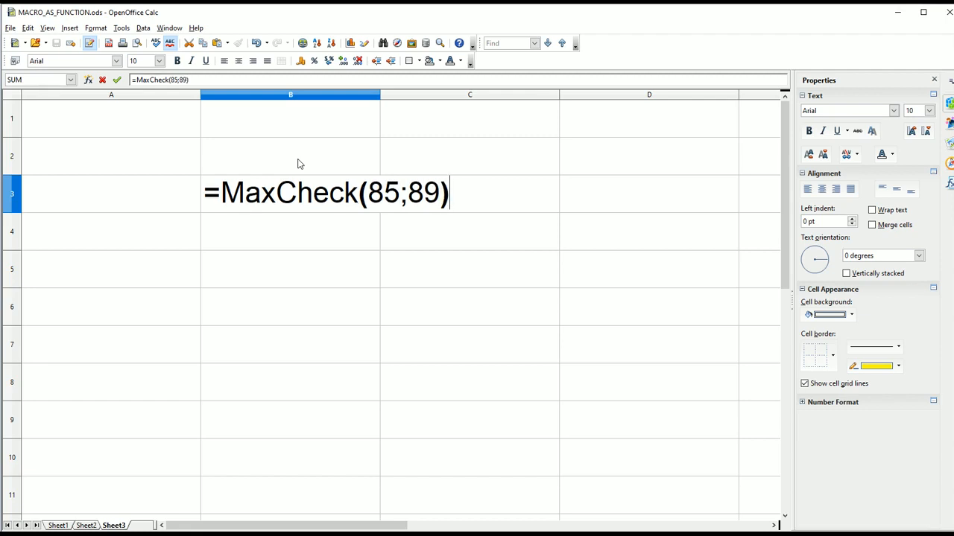
key("Return")
key("Up")
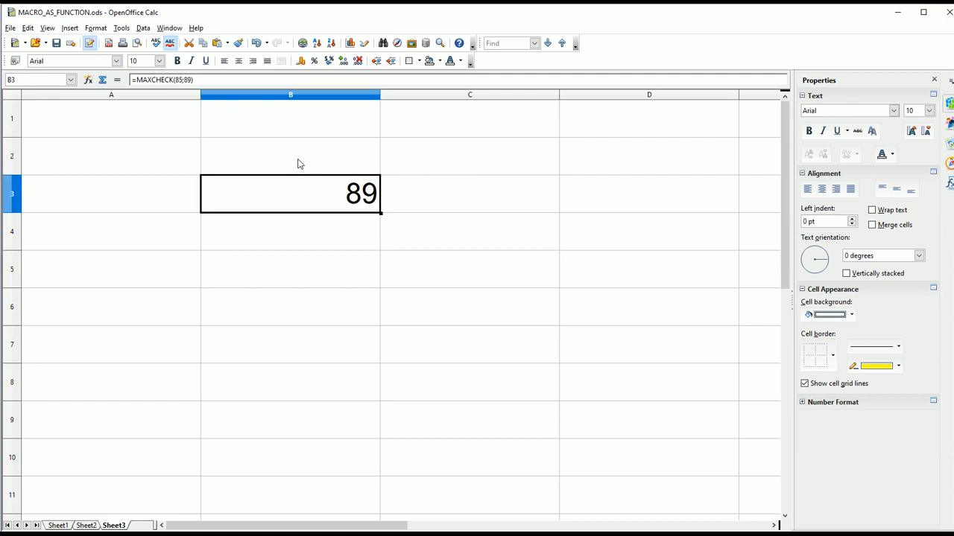
Enter =MaxCheck(99;23) in cell C3
key("Right")
type("=Max")
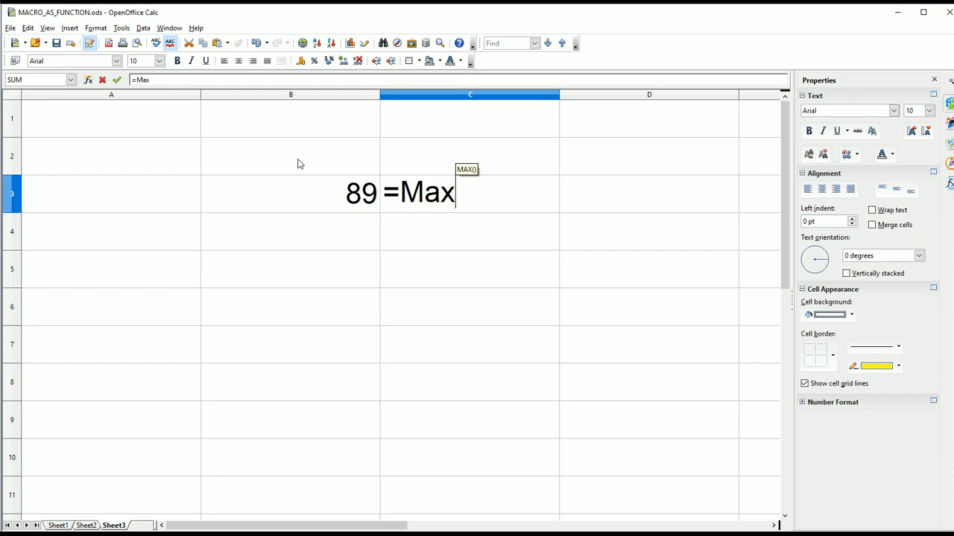
type("Check(")
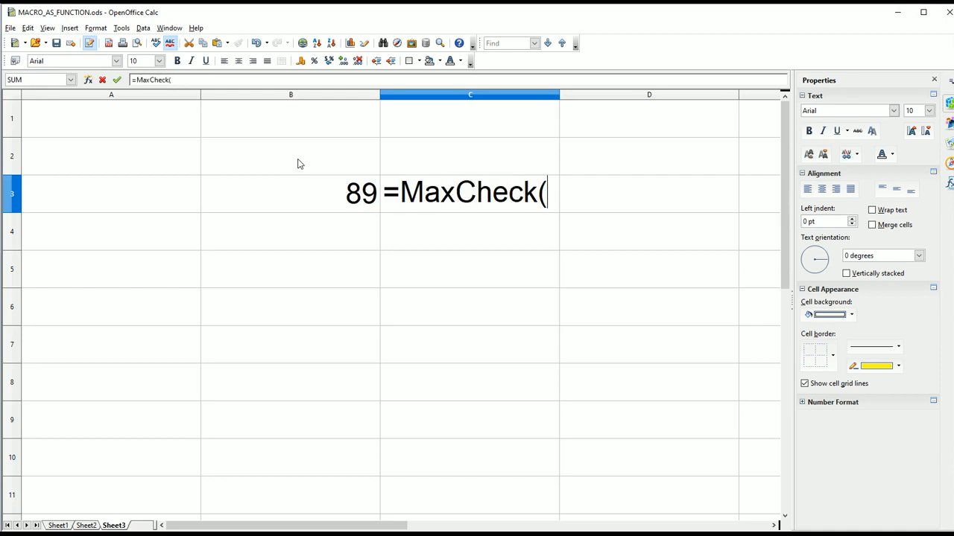
type("99;")
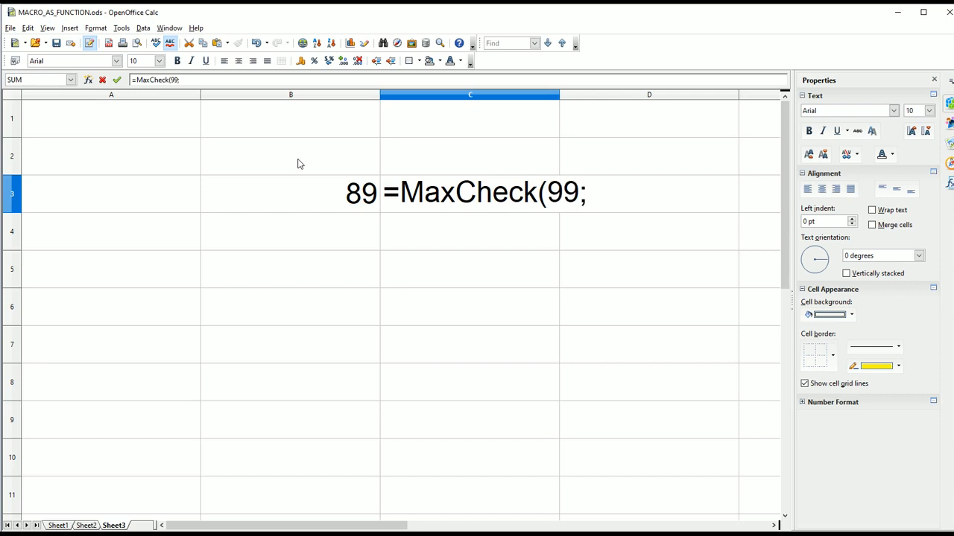
type("23)")
key("Return")
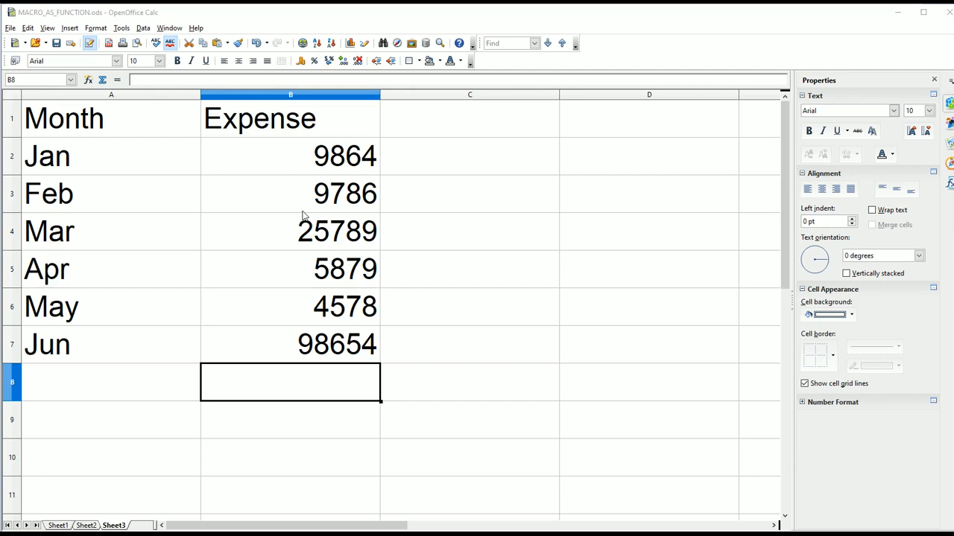
Select cell B8 below the Month and Expense table and start recording a macro
left_click_drag(108, 160, 291, 345)
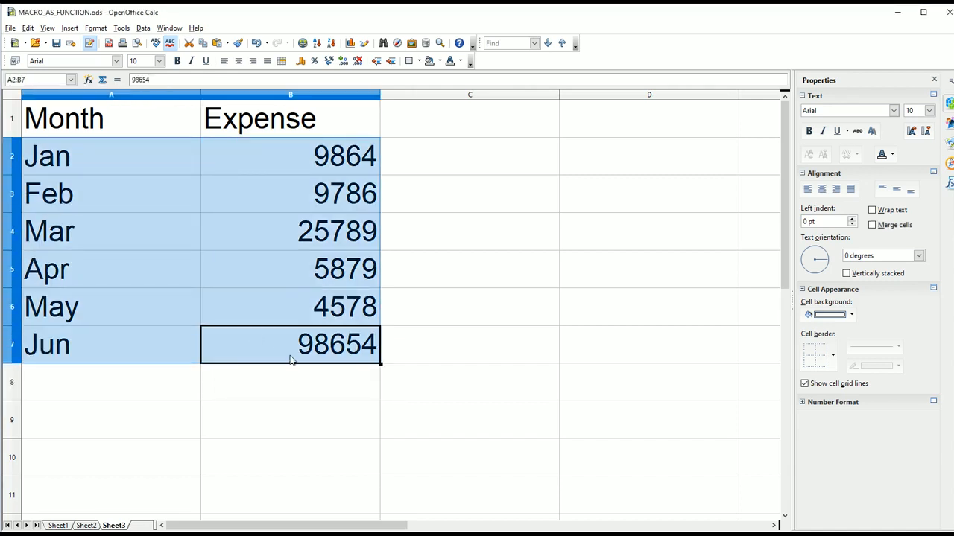
left_click(291, 389)
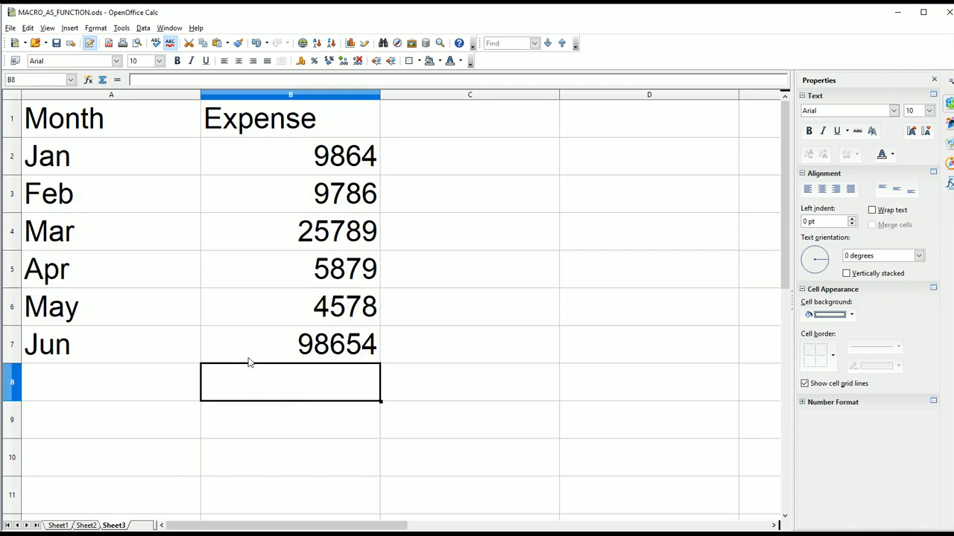
left_click(122, 29)
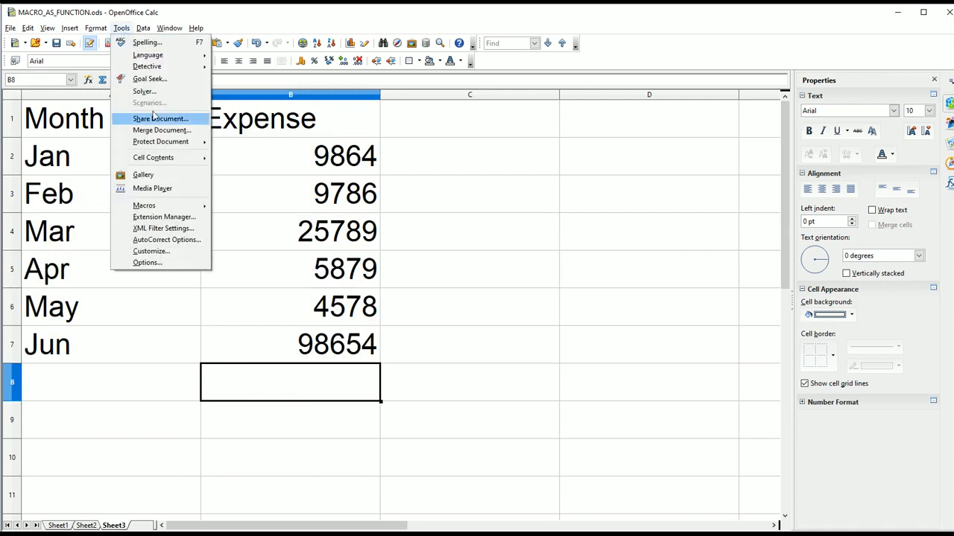
mouse_move(181, 210)
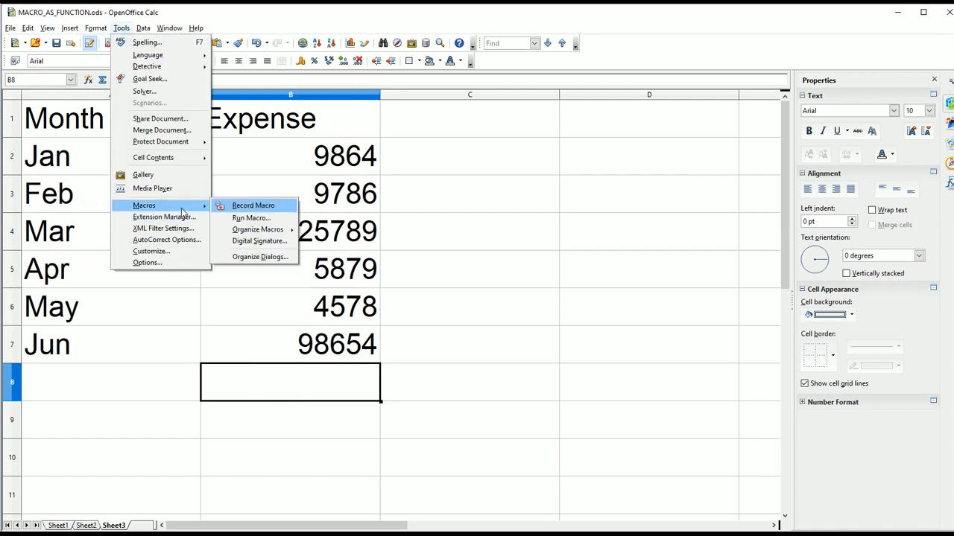
left_click(253, 206)
Sort the Month and Expense data in A2:B7 by Column B in ascending order while the macro records
left_click_drag(109, 160, 273, 330)
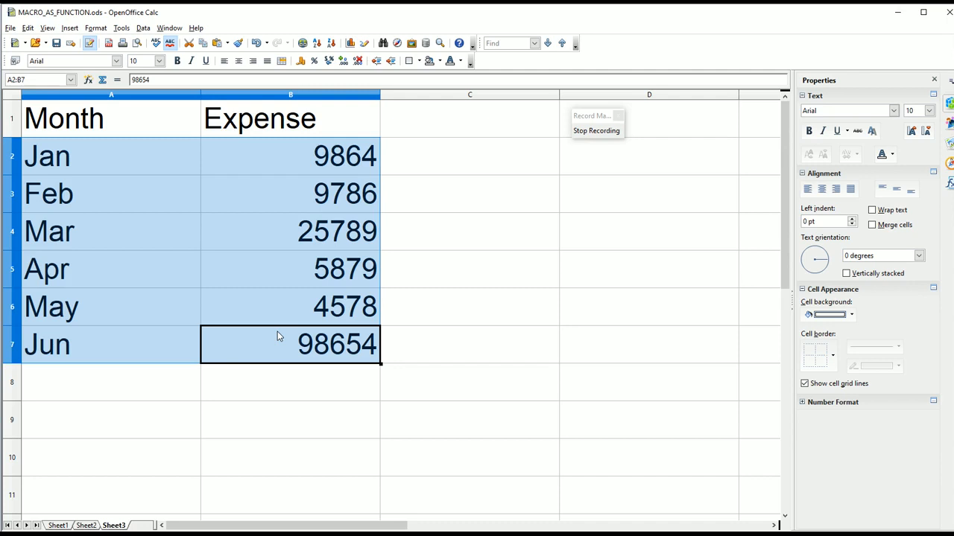
left_click(143, 29)
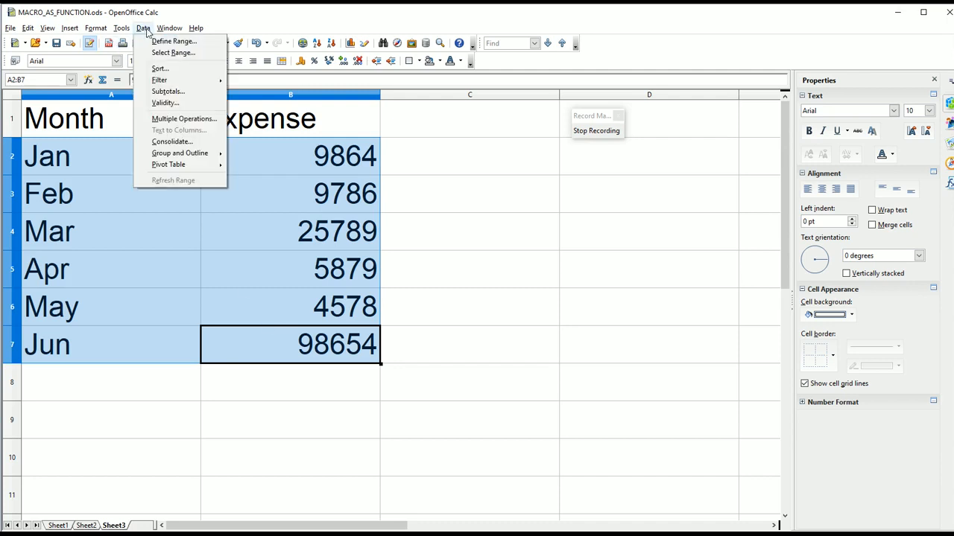
left_click(161, 69)
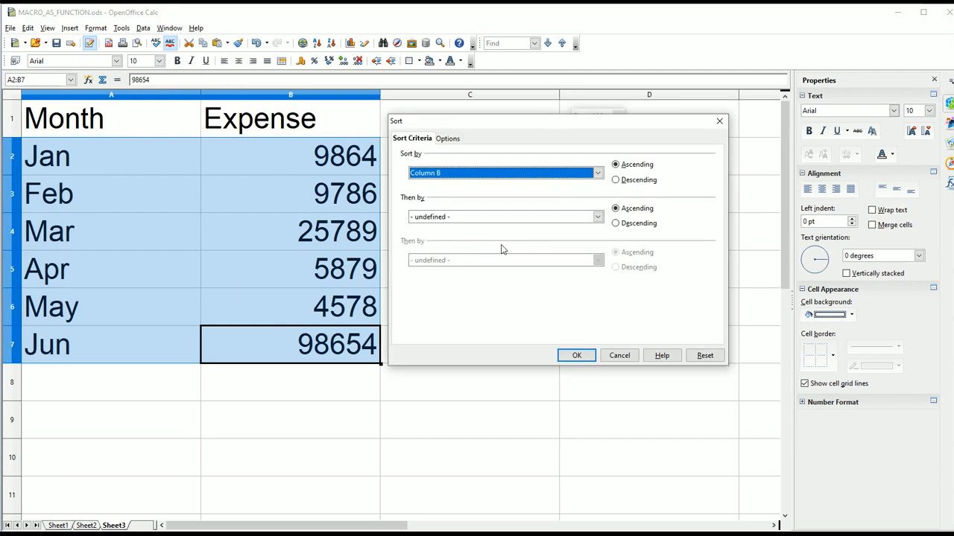
left_click(452, 173)
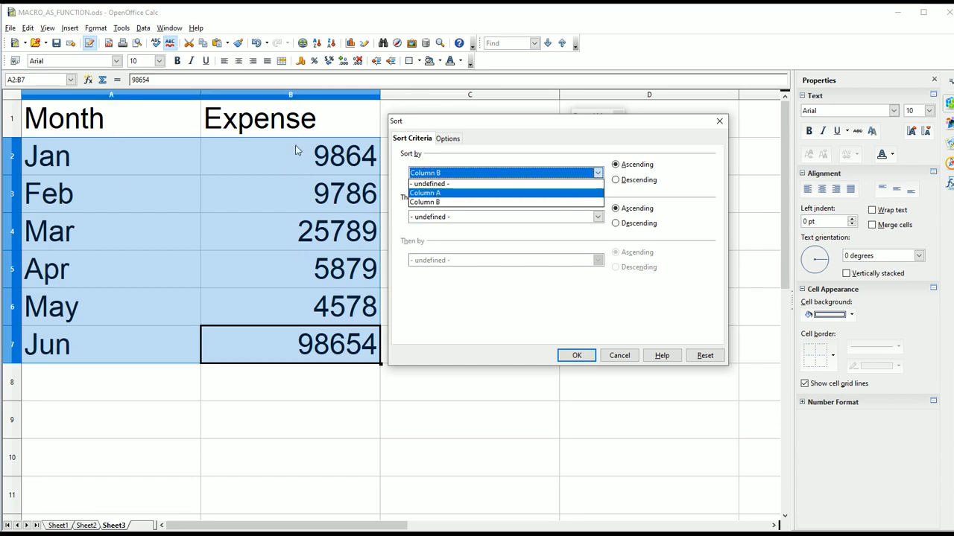
left_click(469, 203)
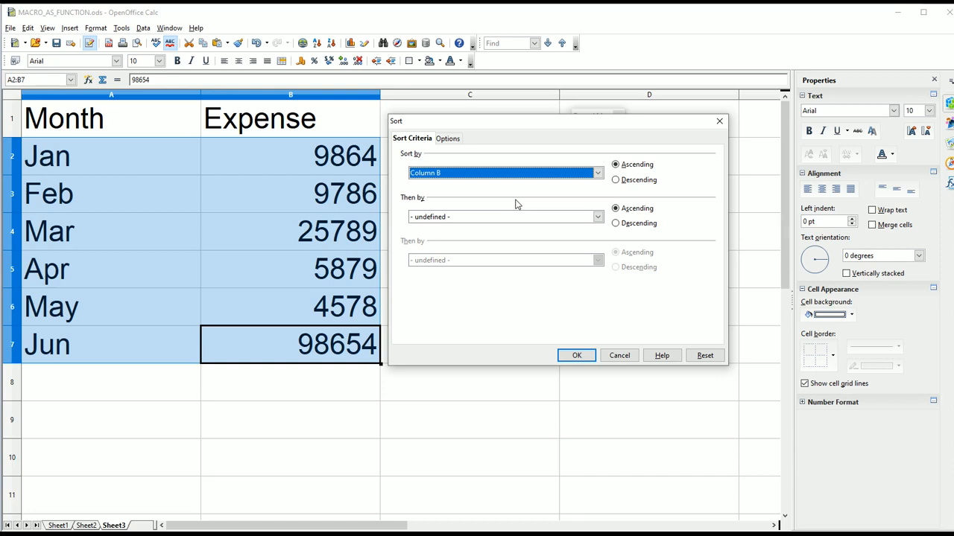
left_click(572, 356)
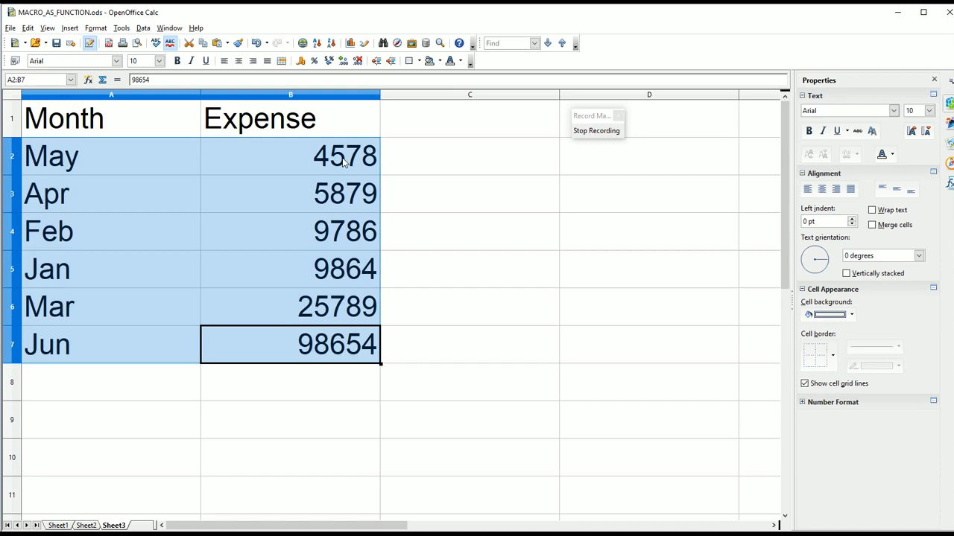
Stop recording and save the macro as sort in a new module Module1 of the document's Standard library
left_click(596, 131)
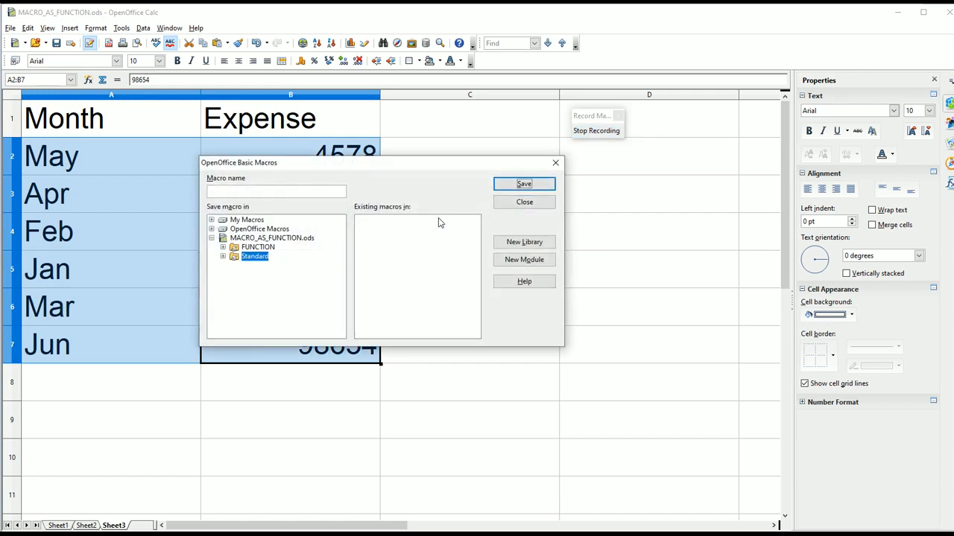
left_click(532, 263)
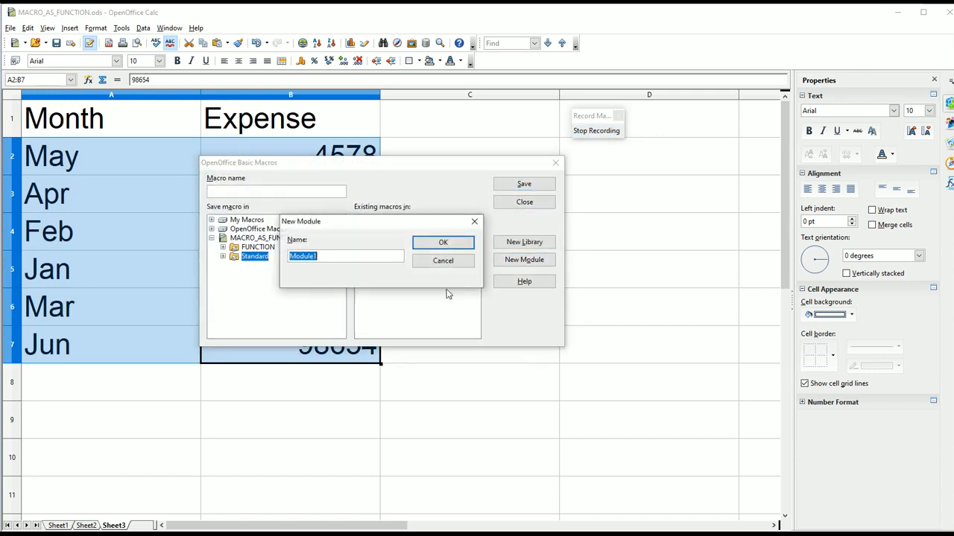
left_click(443, 243)
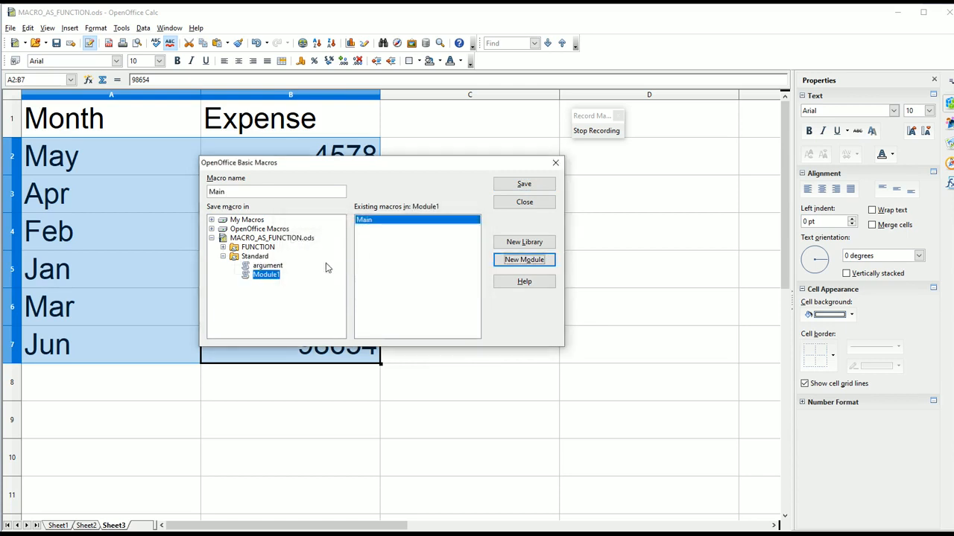
left_click_drag(278, 193, 169, 193)
type("sort")
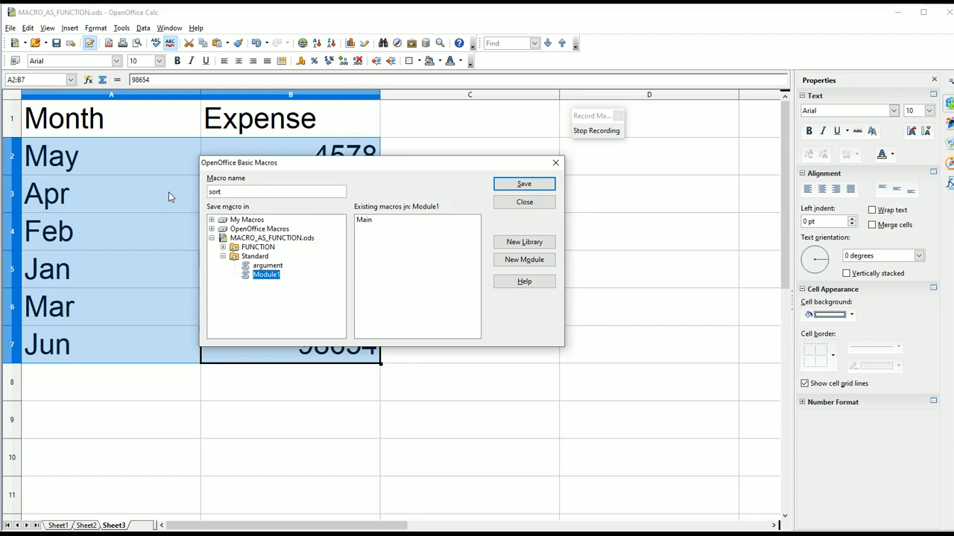
left_click(533, 186)
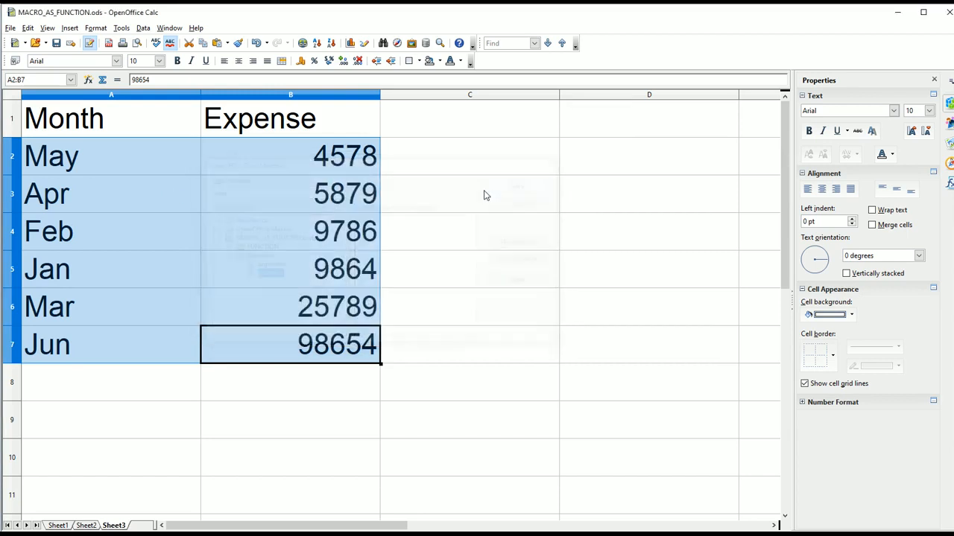
Check the macros stored in Module1 in the Basic macro organizer, close it and deselect the data
left_click(121, 30)
mouse_move(198, 206)
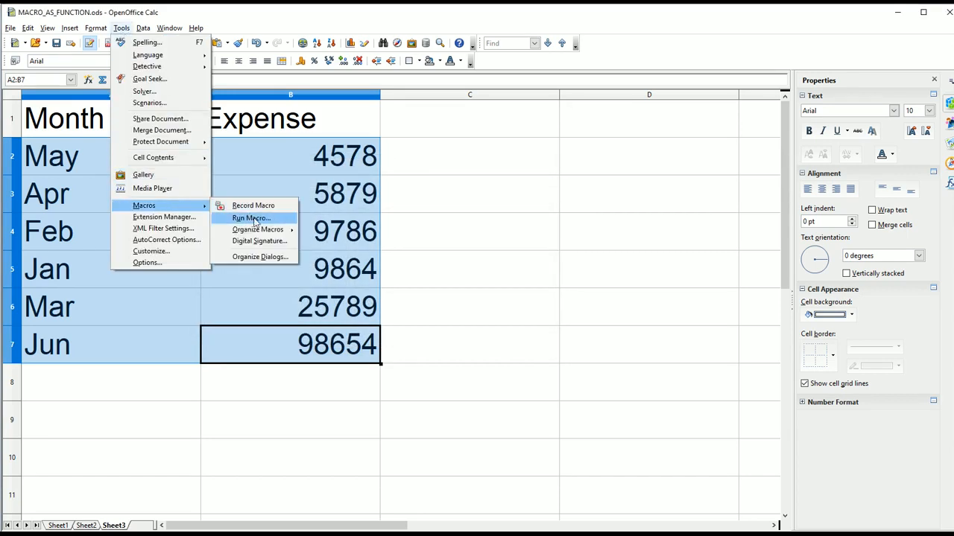
mouse_move(276, 233)
left_click(352, 230)
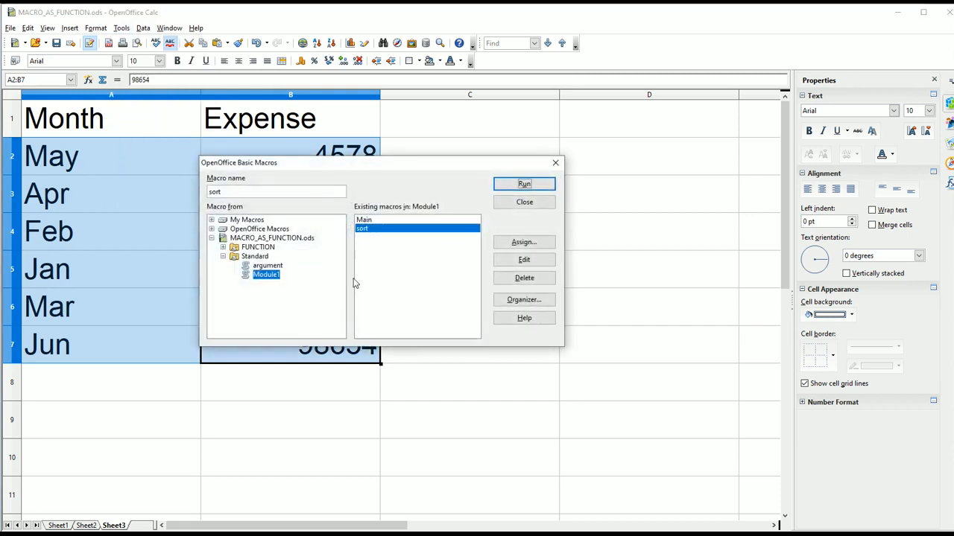
left_click(556, 163)
left_click(494, 285)
Copy A1:B7 and paste it into a new sheet, Sheet4, inserted after the current sheet
left_click_drag(75, 128, 291, 334)
key("ctrl+c")
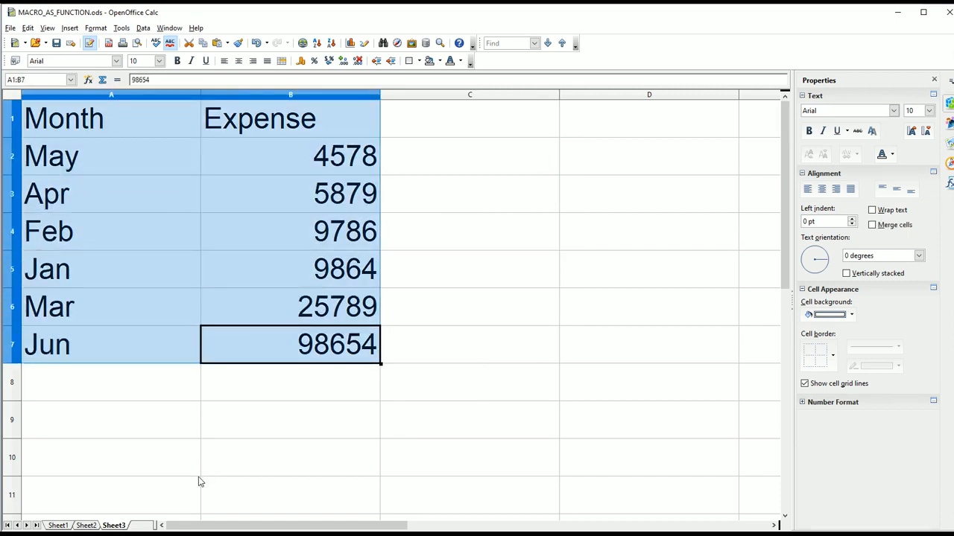
left_click(143, 526)
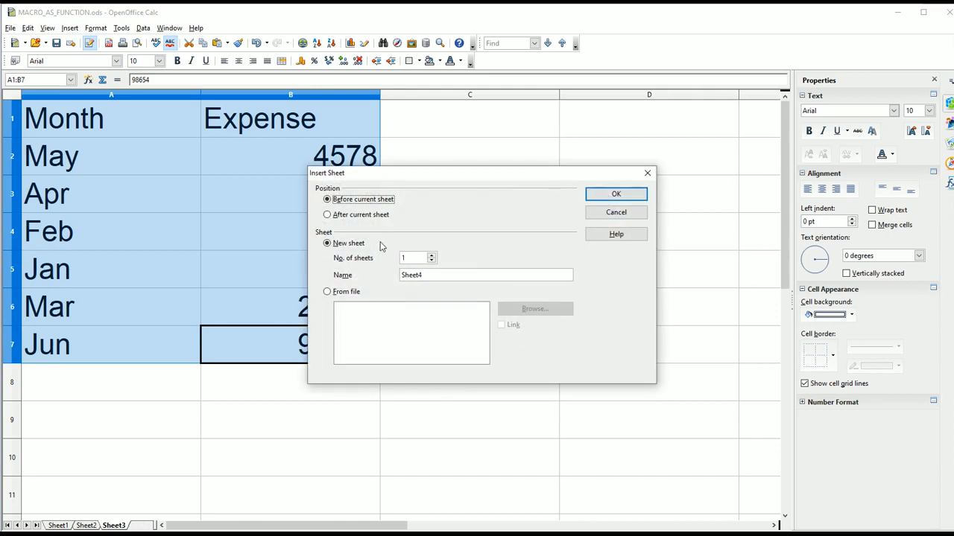
left_click(364, 214)
left_click(615, 195)
key("ctrl+v")
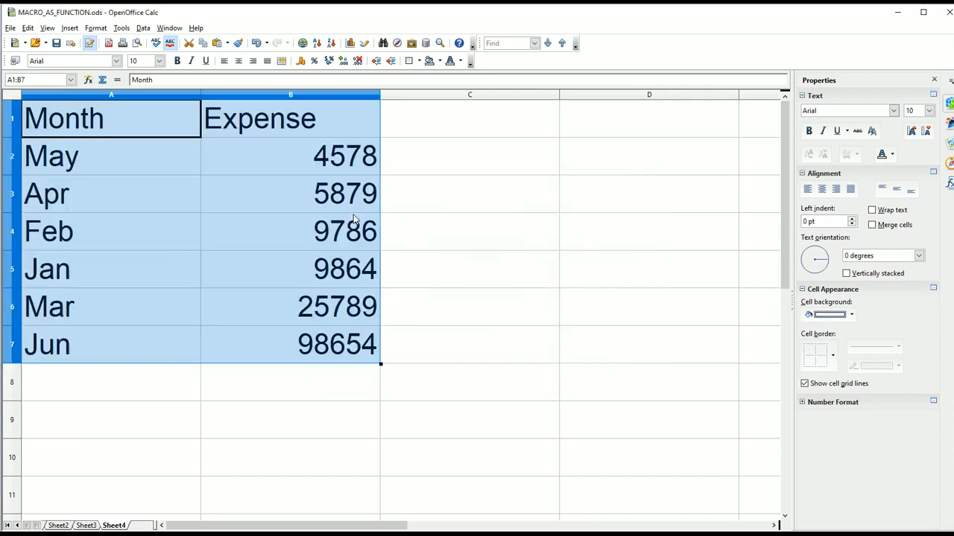
Replace the expenses in B2:B7 of Sheet4 with 9789, 5487, 54568, 5469, 1113 and 4789
left_click(322, 165)
type("9789")
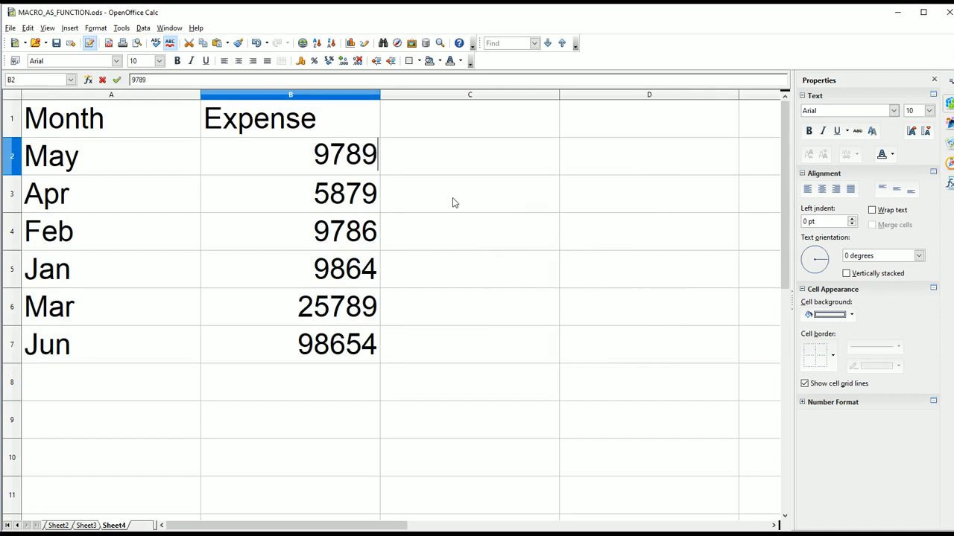
key("Return")
type("5487")
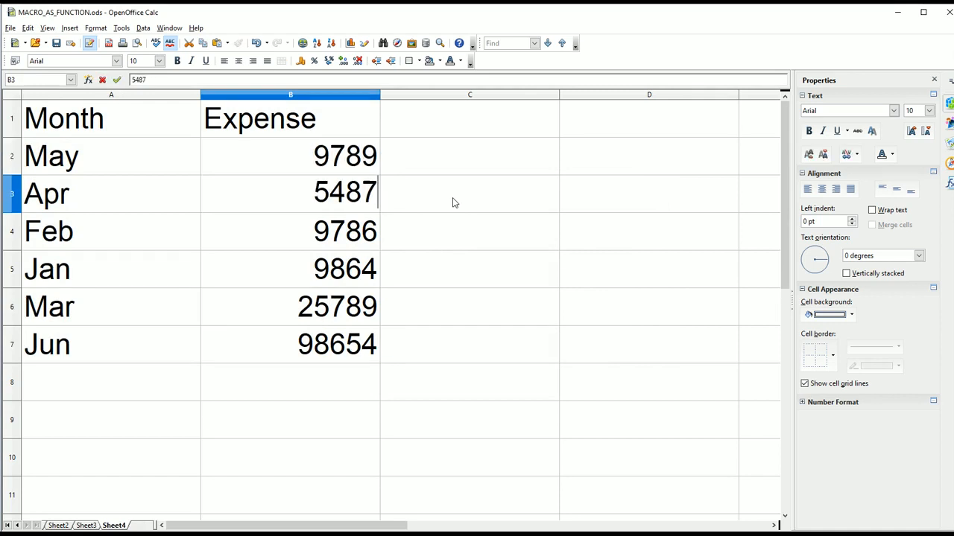
key("Return")
type("54568")
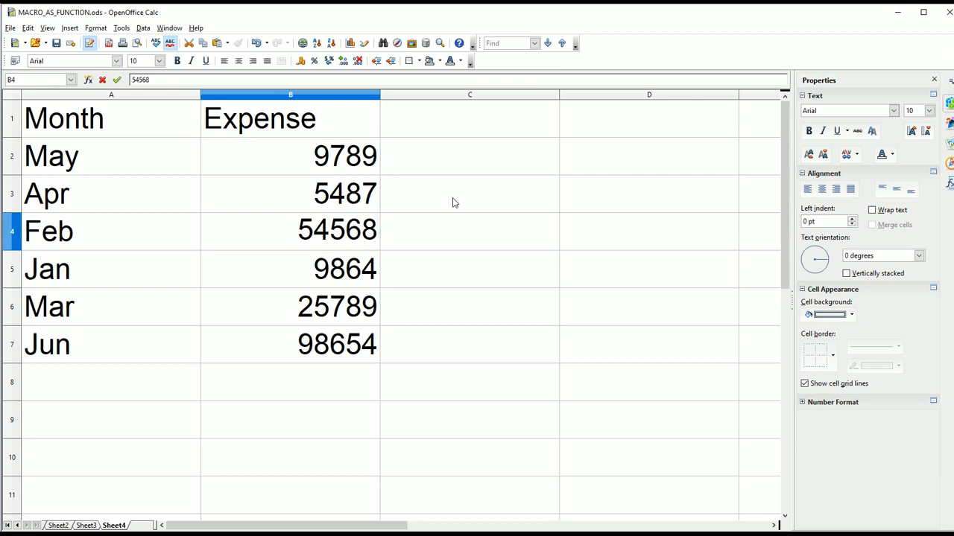
key("Return")
type("5469")
key("Return")
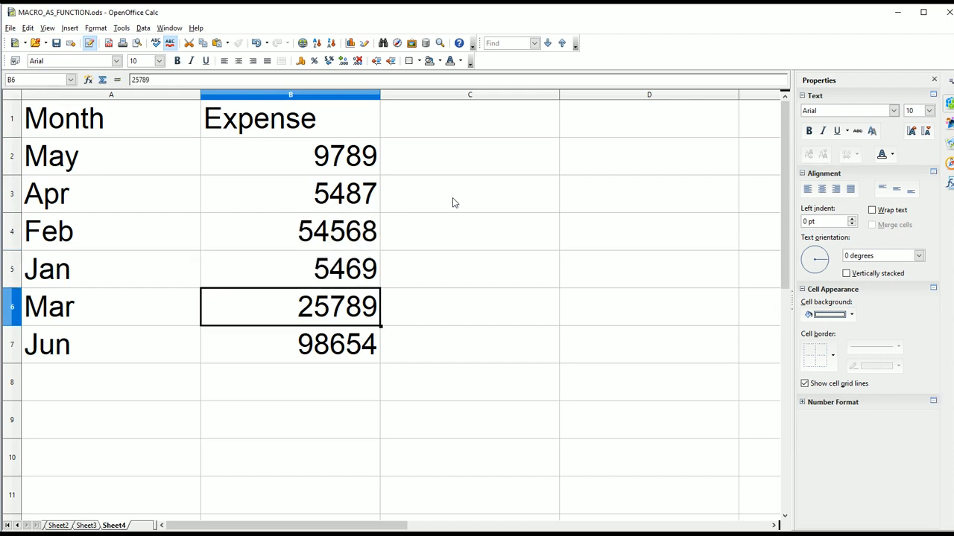
type("1113")
key("Return")
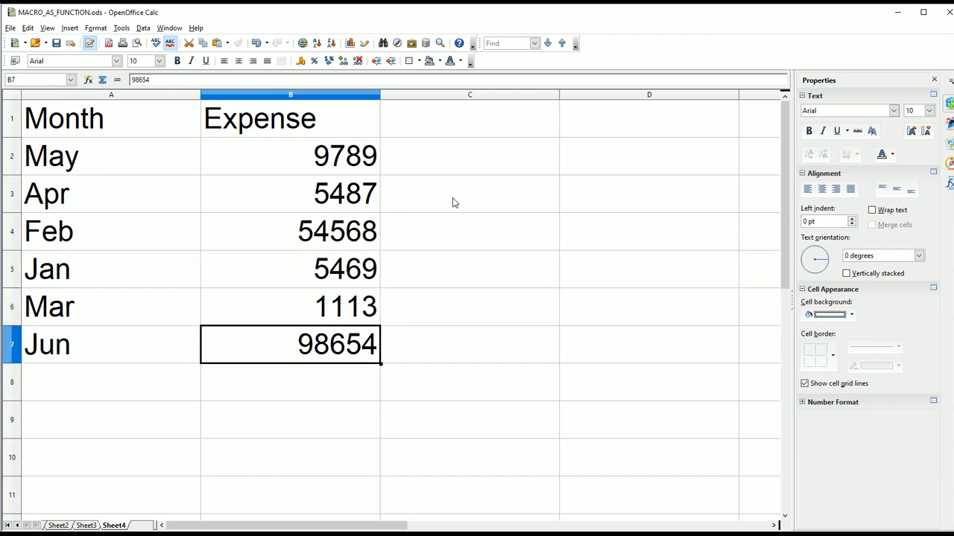
type("4789")
left_click(453, 203)
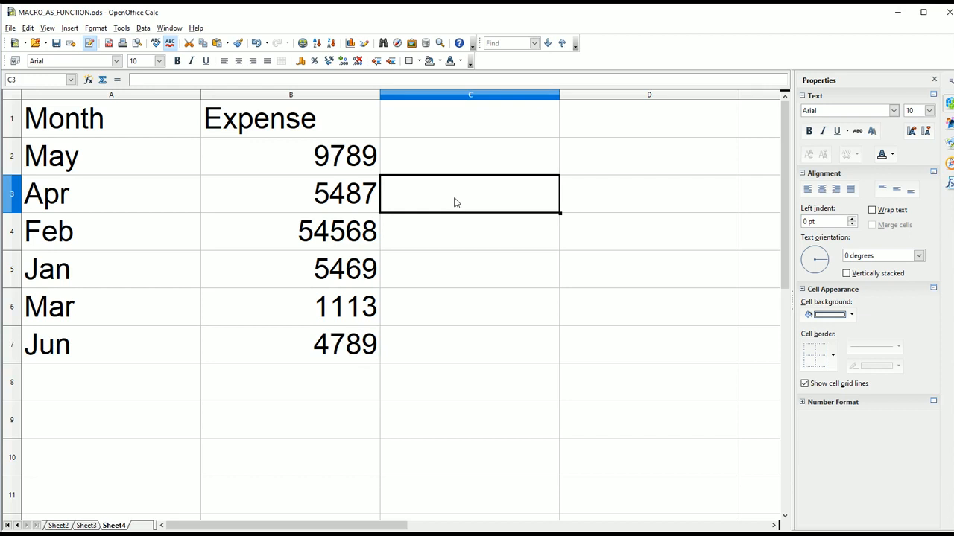
Run the sort macro from the document's Standard library, Module1, on the range A2:B7 of Sheet4
left_click_drag(127, 158, 313, 345)
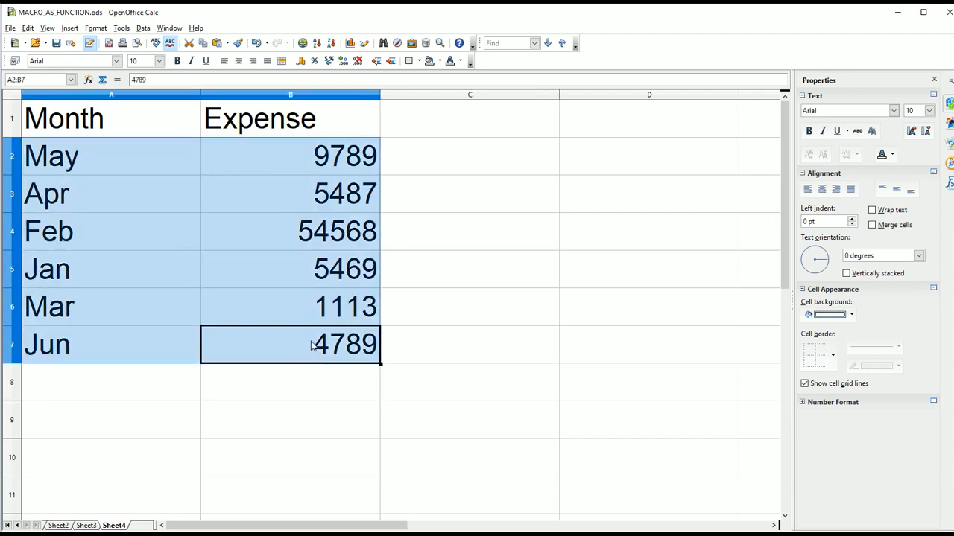
left_click(121, 28)
mouse_move(172, 204)
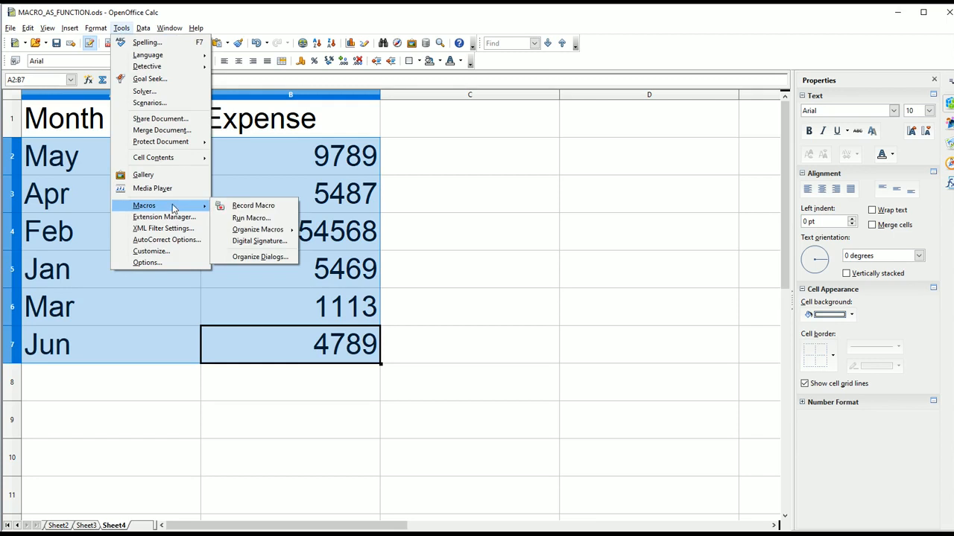
left_click(254, 216)
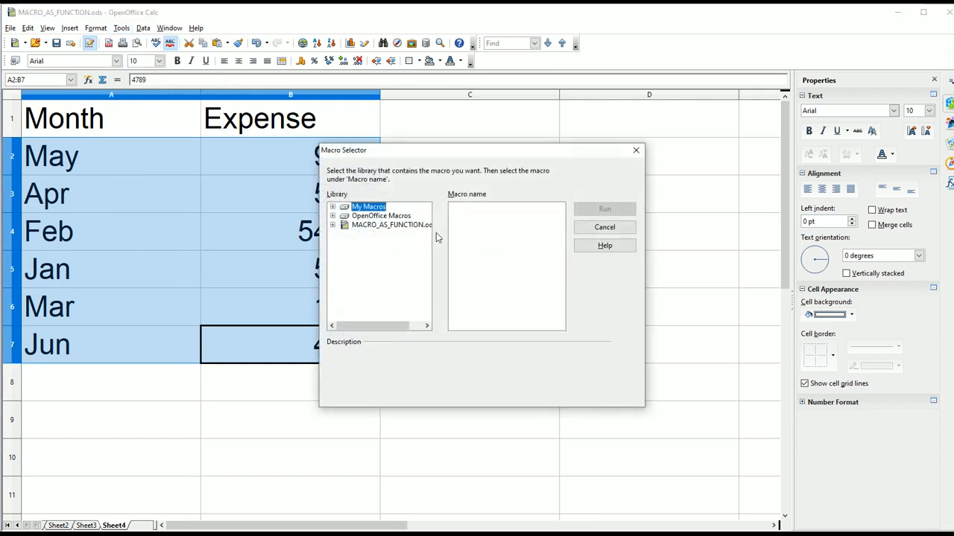
left_click(365, 226)
double_click(365, 227)
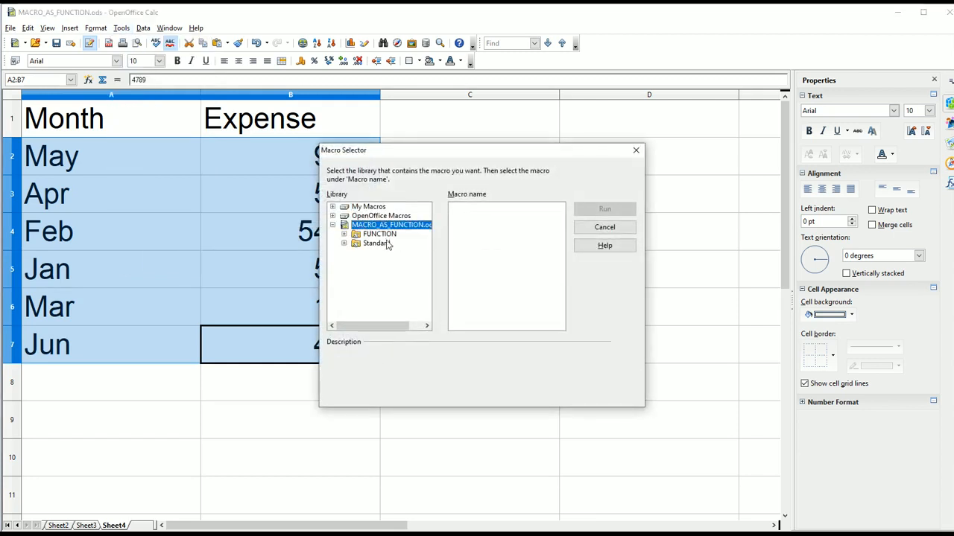
left_click(345, 244)
left_click(392, 263)
left_click(465, 217)
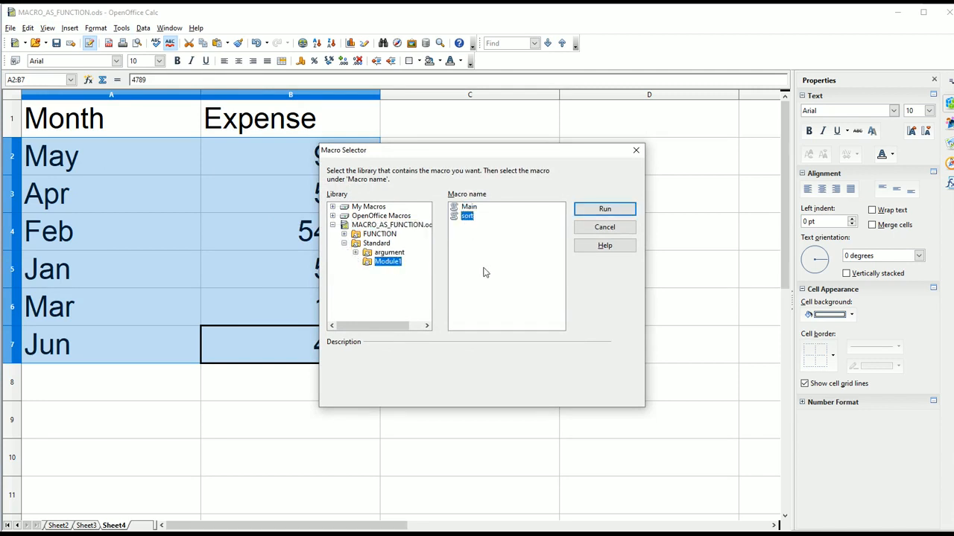
left_click_drag(437, 154, 547, 115)
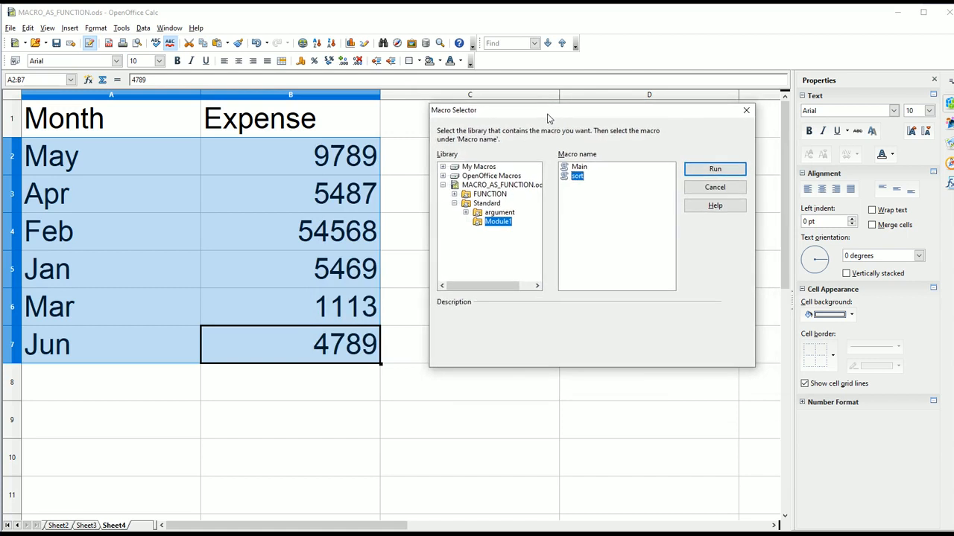
left_click(714, 169)
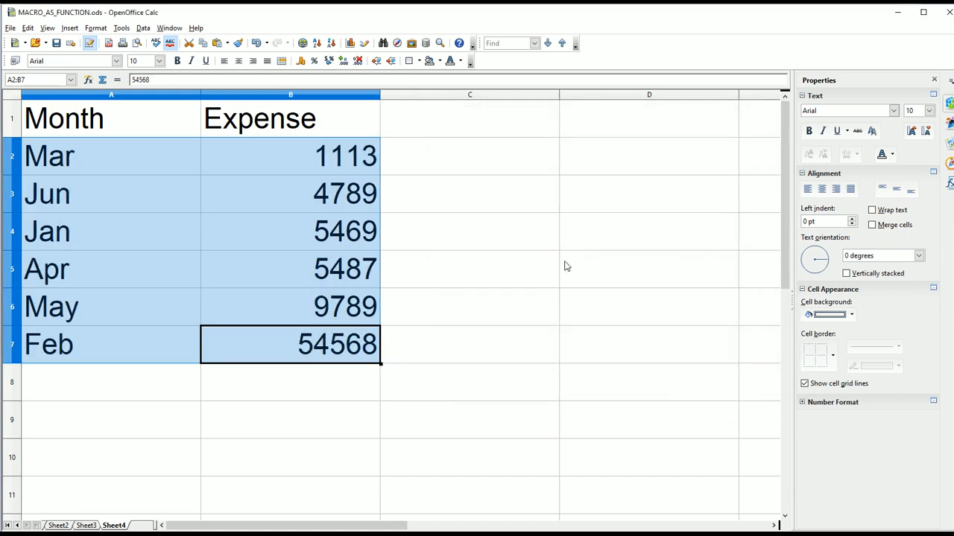